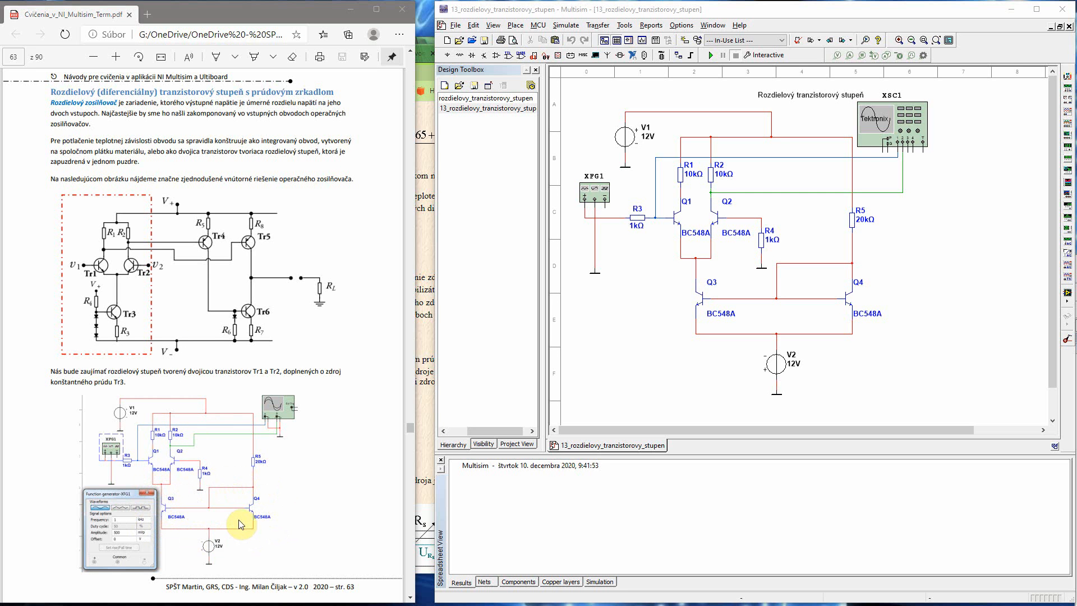
# - Switch to the browser page on parametric stabilizers and read the transistor current source and current mirror sections
pyautogui.click(422, 40)
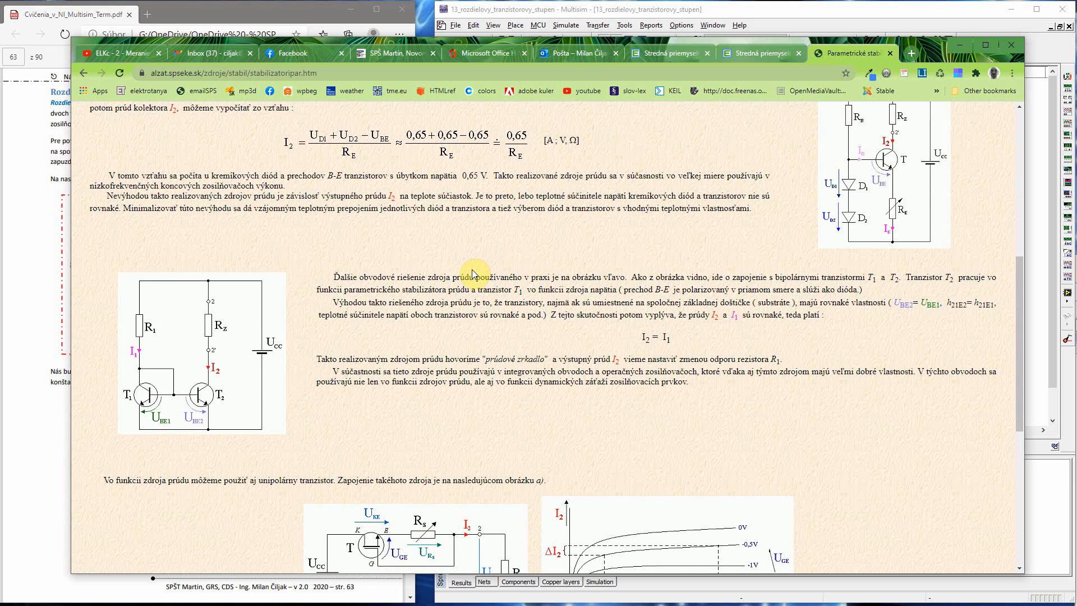
pyautogui.scroll(3, 473, 272)
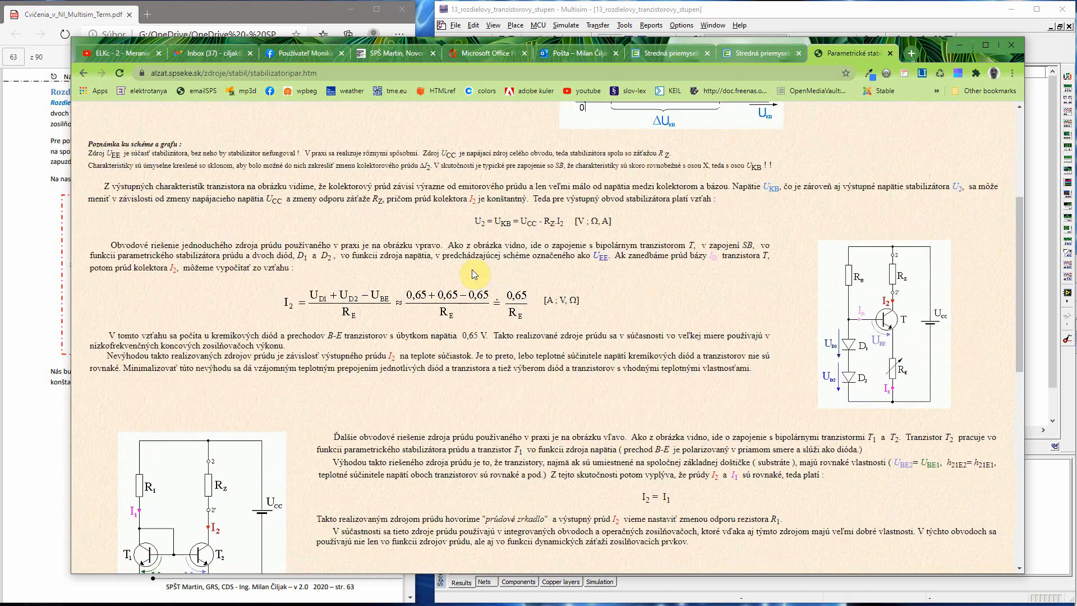
pyautogui.scroll(2, 473, 269)
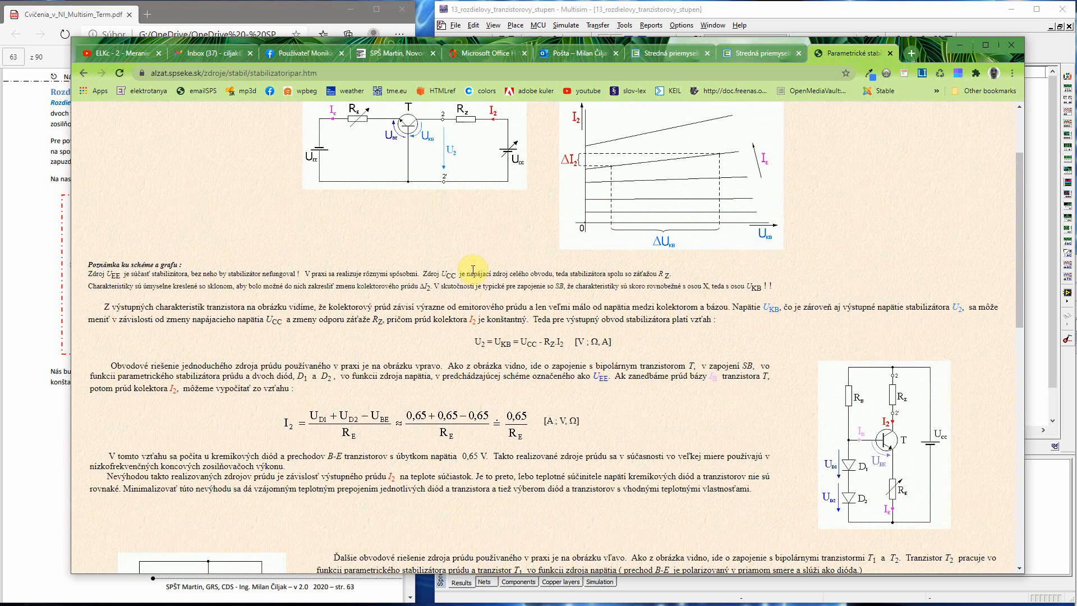
pyautogui.scroll(-1, 474, 270)
pyautogui.scroll(-3, 474, 269)
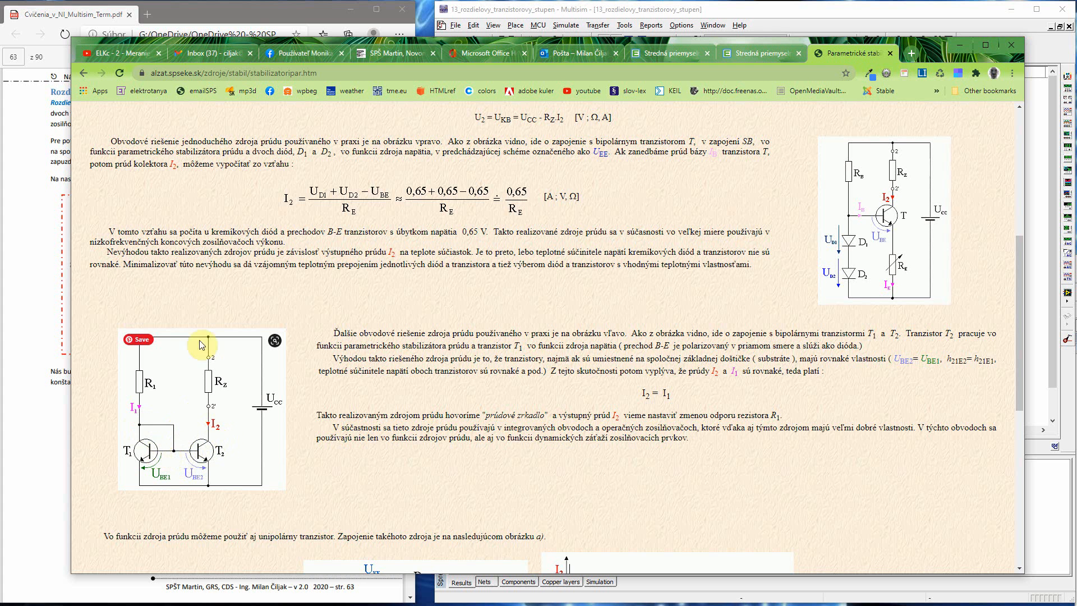
# - Switch to the PDF exercise guide and study the differential transistor stage schematics on page 63
pyautogui.click(237, 16)
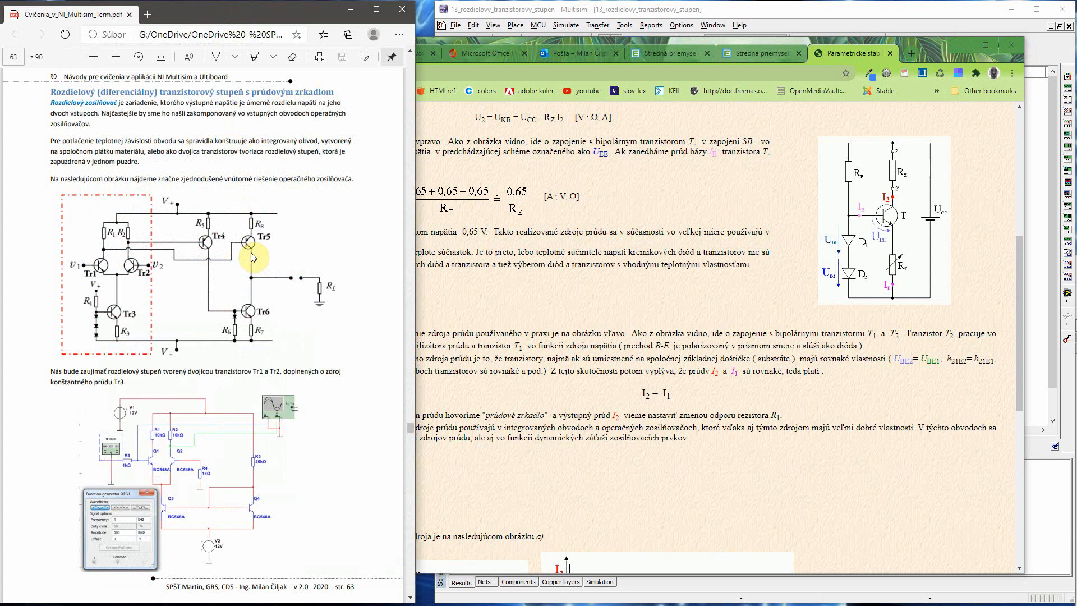
pyautogui.scroll(-3, 251, 252)
pyautogui.scroll(-9, 252, 257)
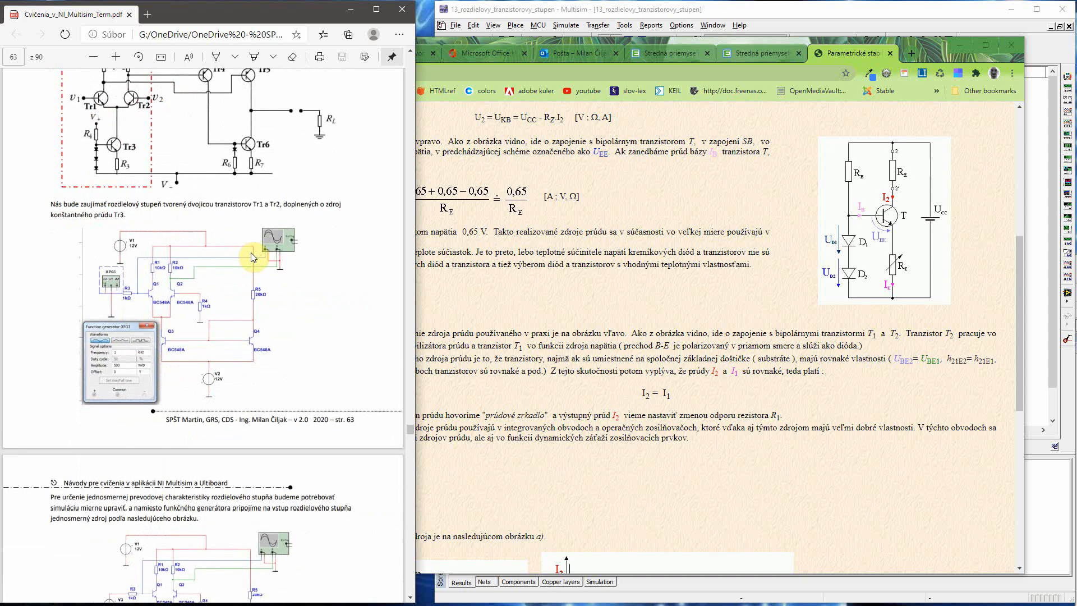
pyautogui.scroll(-5, 251, 252)
pyautogui.scroll(8, 251, 253)
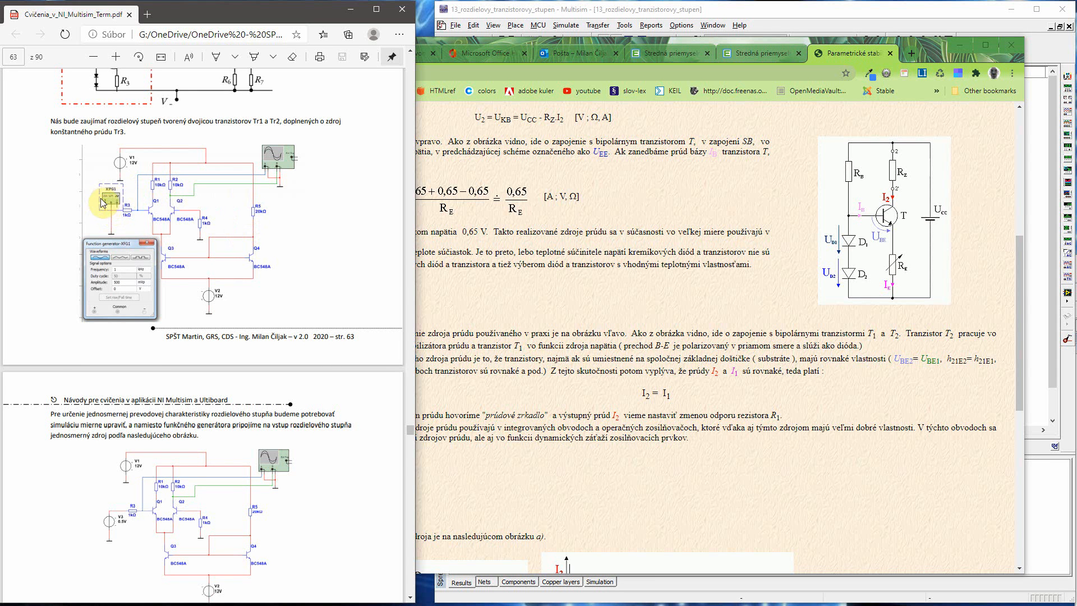
pyautogui.scroll(3, 115, 207)
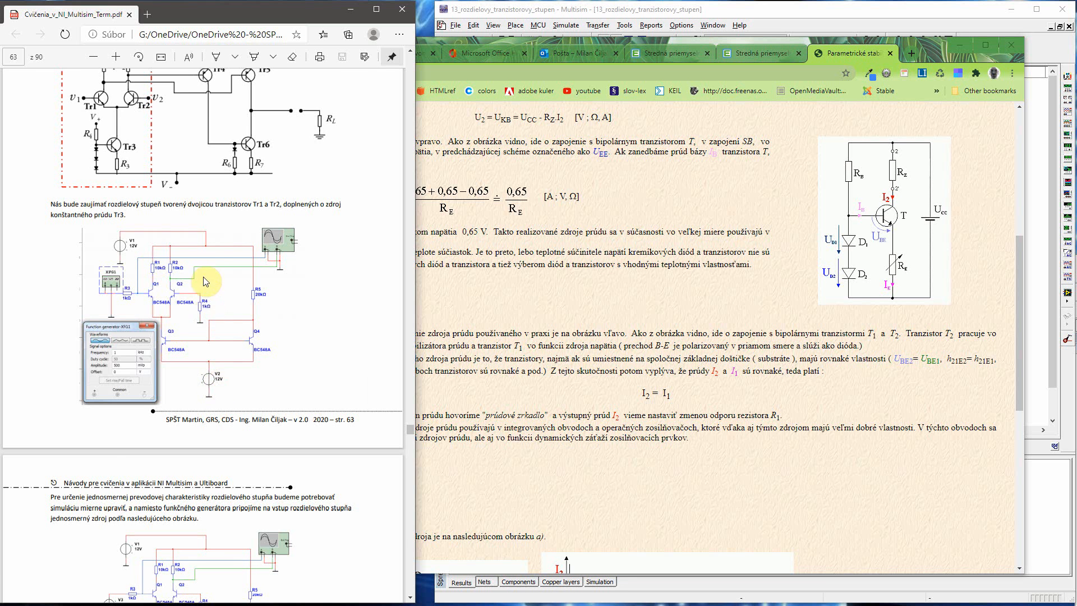
pyautogui.scroll(2, 216, 242)
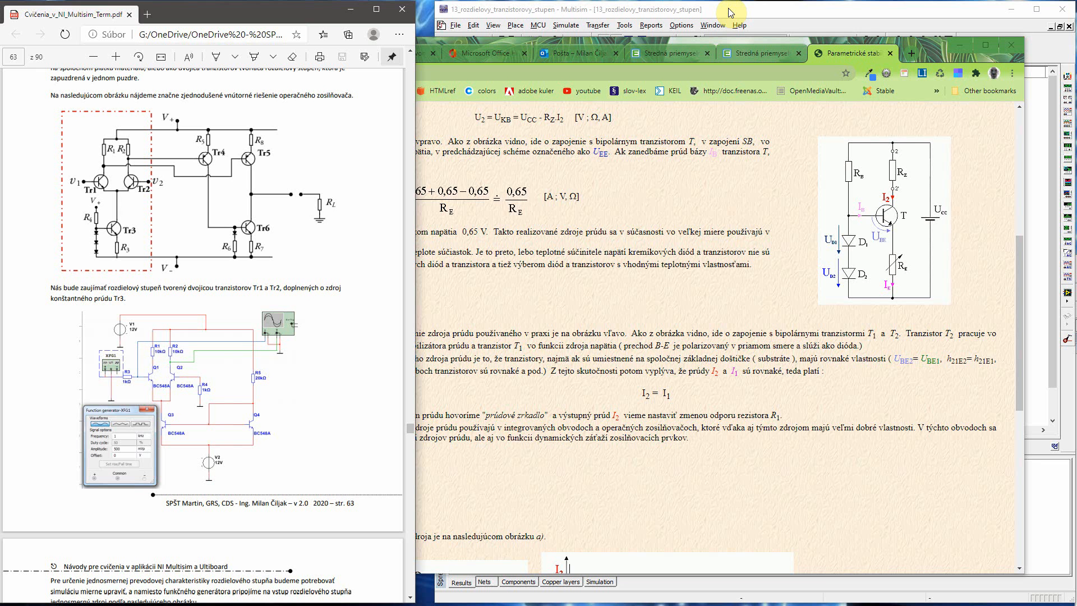
# - Switch to Multisim, open the settings of function generator XFG1 and place its window clear of the circuit
pyautogui.click(730, 12)
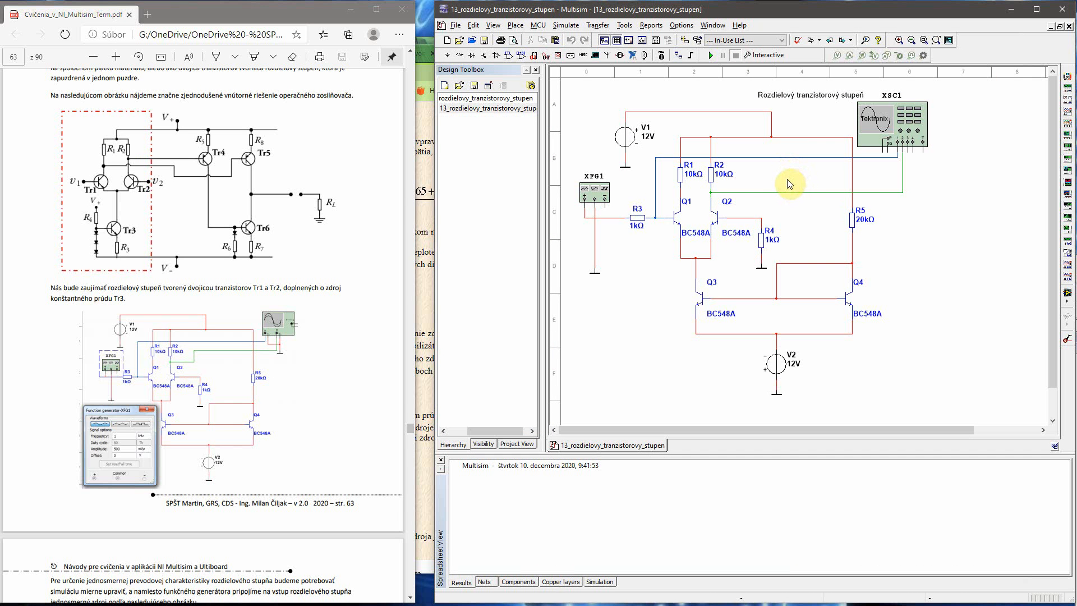
pyautogui.click(601, 192)
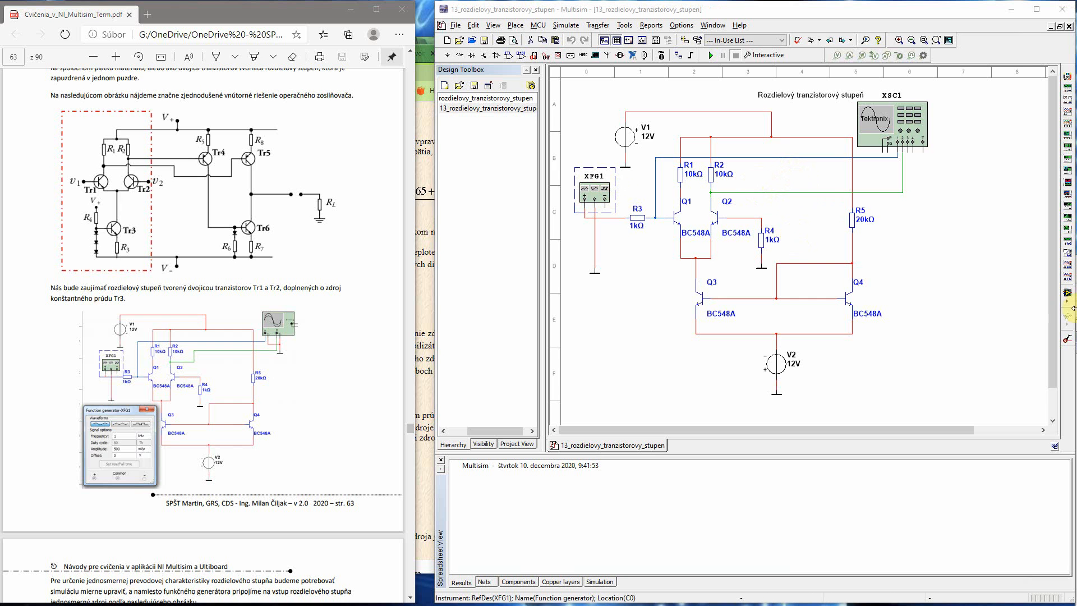
pyautogui.moveTo(1076, 302); pyautogui.dragTo(523, 331)
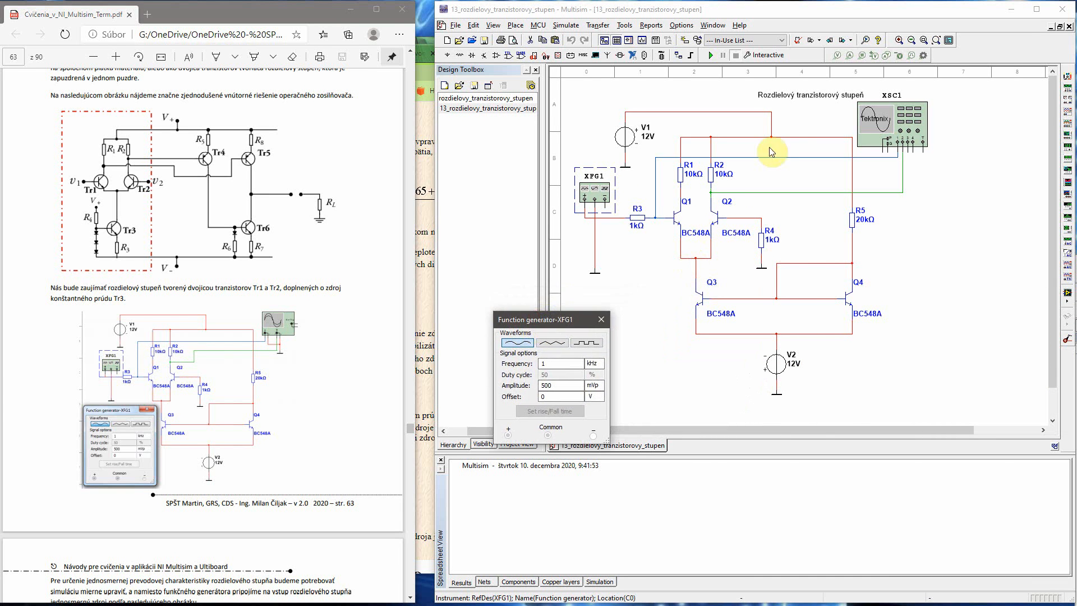
# - Run the interactive simulation and examine the waveforms on Tektronix oscilloscope XSC1, keeping its window below the schematic
pyautogui.click(711, 55)
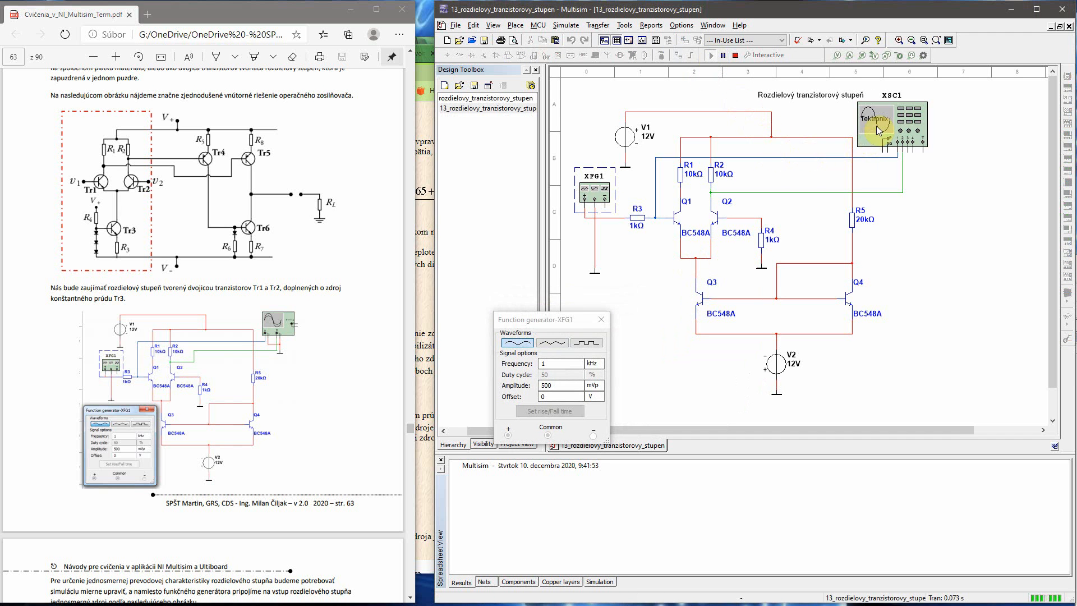
pyautogui.doubleClick(879, 128)
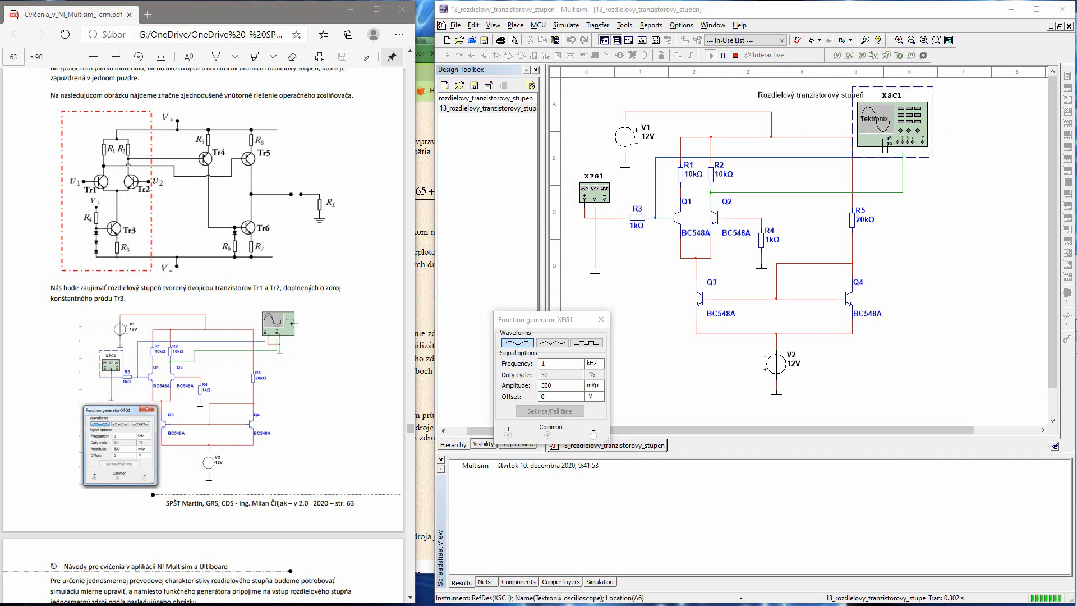
pyautogui.moveTo(961, 316); pyautogui.dragTo(683, 383)
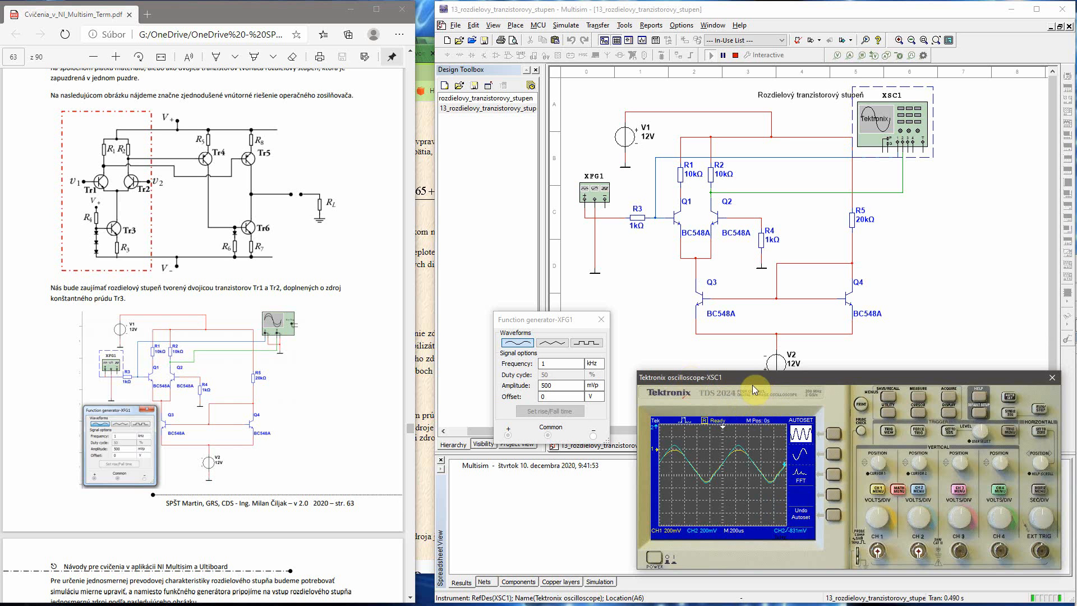
pyautogui.moveTo(749, 381); pyautogui.dragTo(739, 381)
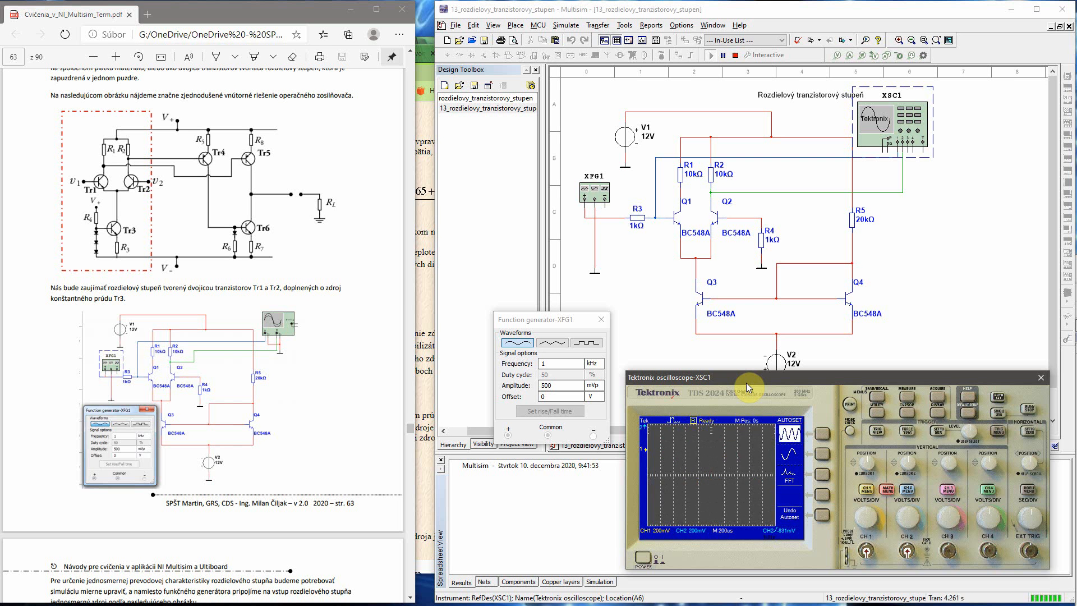
pyautogui.moveTo(748, 380); pyautogui.dragTo(740, 403)
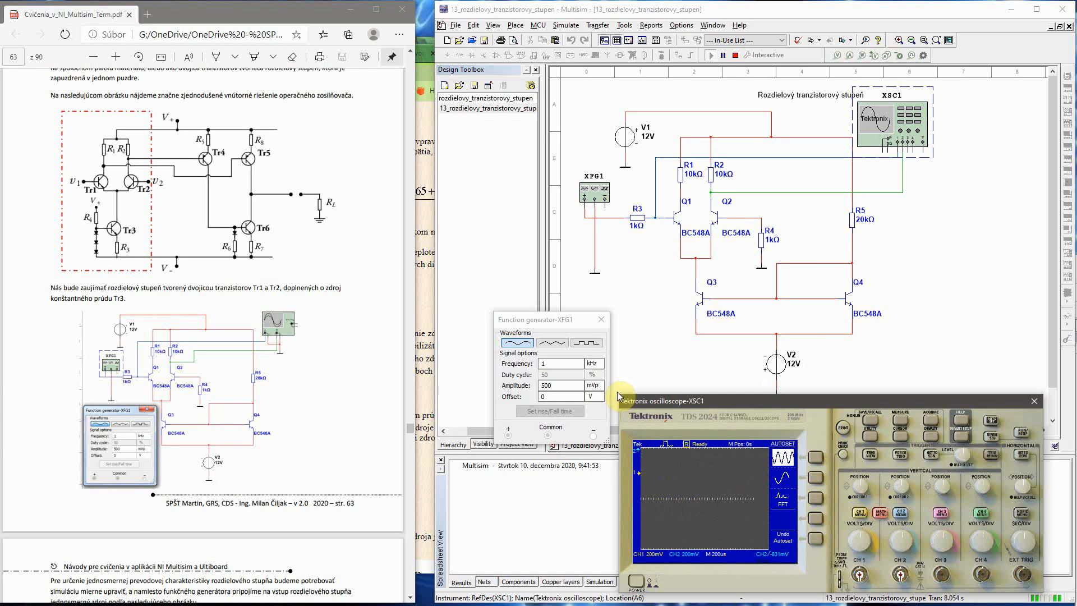
pyautogui.moveTo(621, 400); pyautogui.dragTo(622, 398)
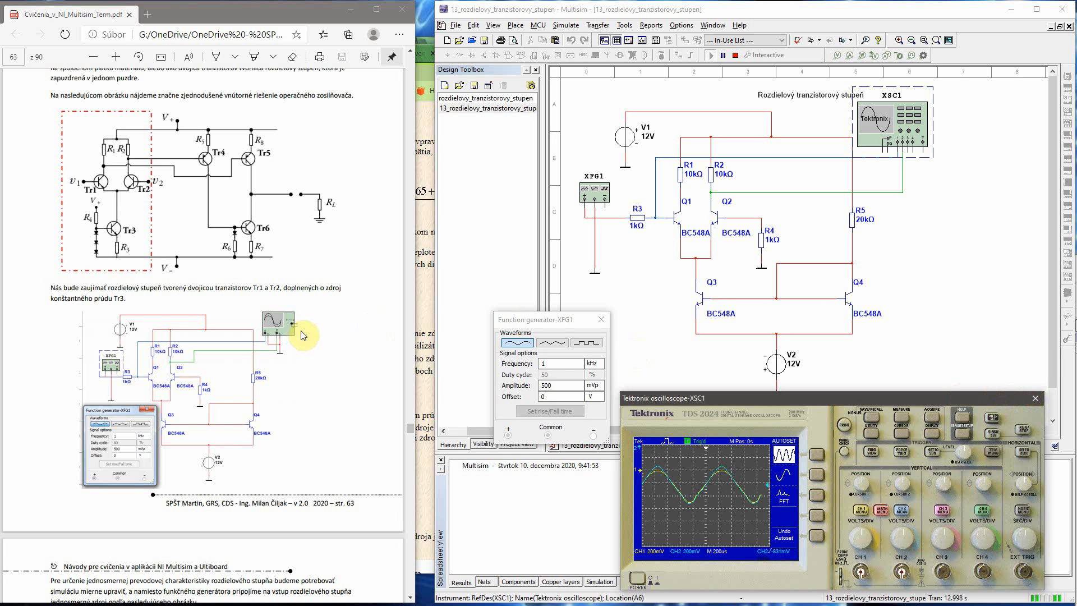
# - Read the guide's page 64 instructions on replacing the function generator with a DC source and using DC sweep analysis
pyautogui.scroll(-4, 306, 335)
pyautogui.scroll(-5, 306, 335)
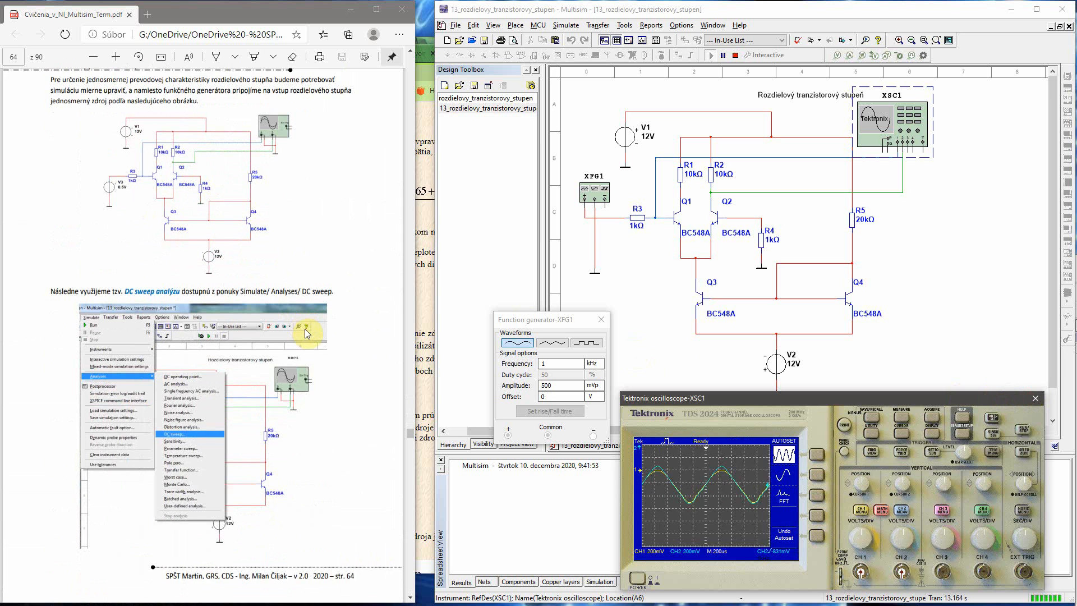
pyautogui.scroll(-3, 304, 328)
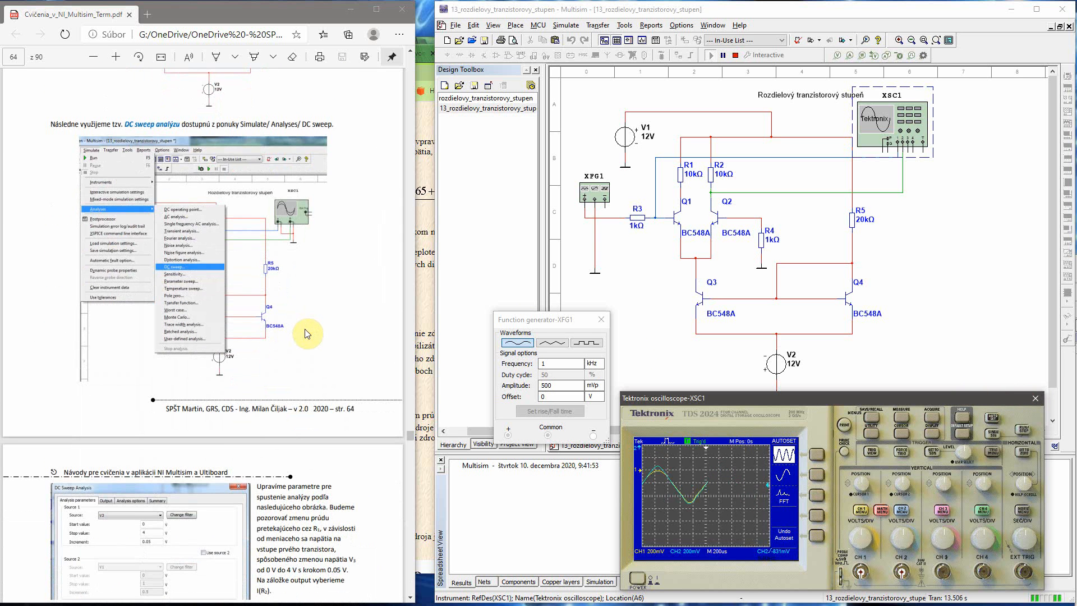
pyautogui.scroll(3, 308, 333)
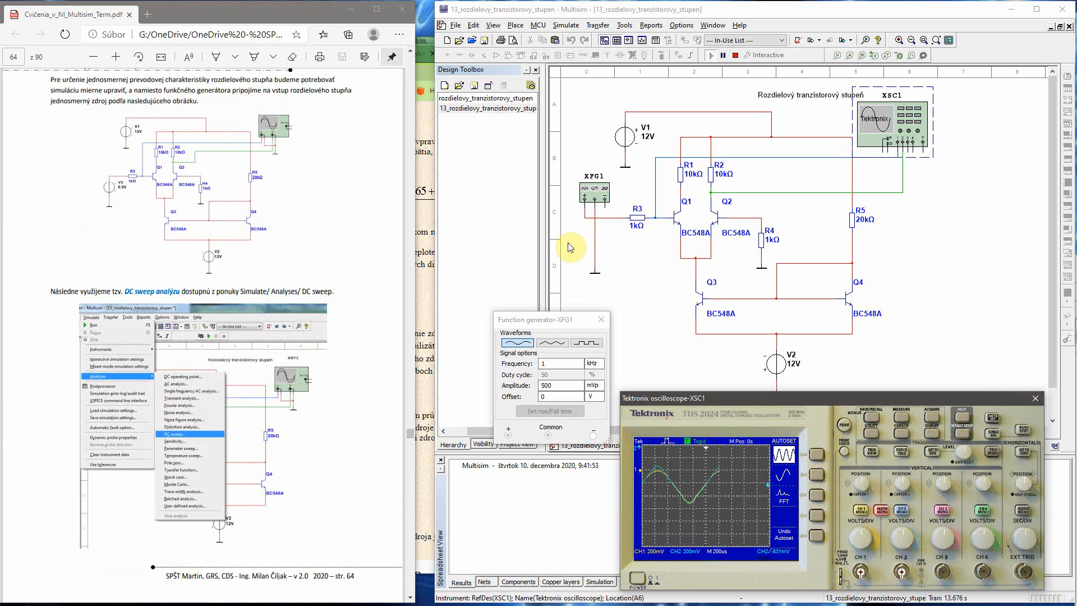
# - Close both instrument windows, stop the simulation and delete function generator XFG1 from the circuit
pyautogui.click(1034, 399)
pyautogui.click(600, 319)
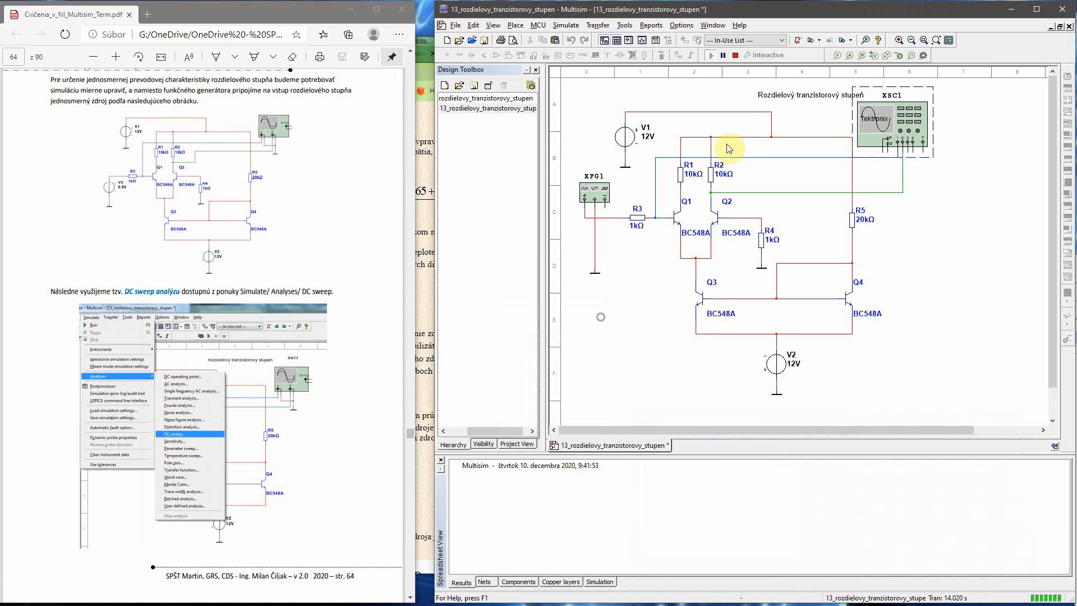
pyautogui.click(735, 55)
pyautogui.click(600, 188)
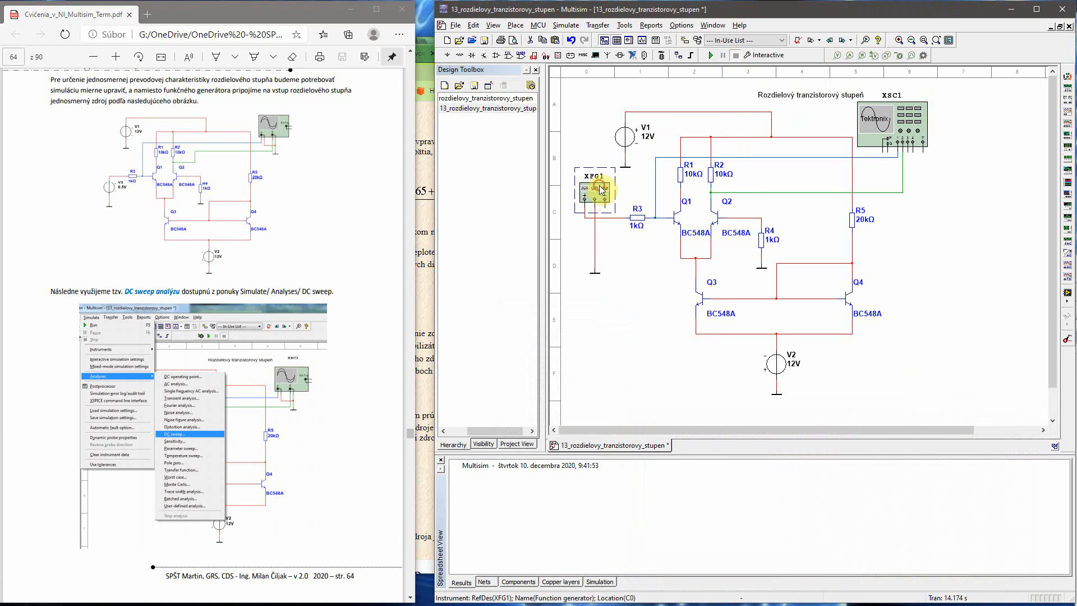
pyautogui.press('Delete')
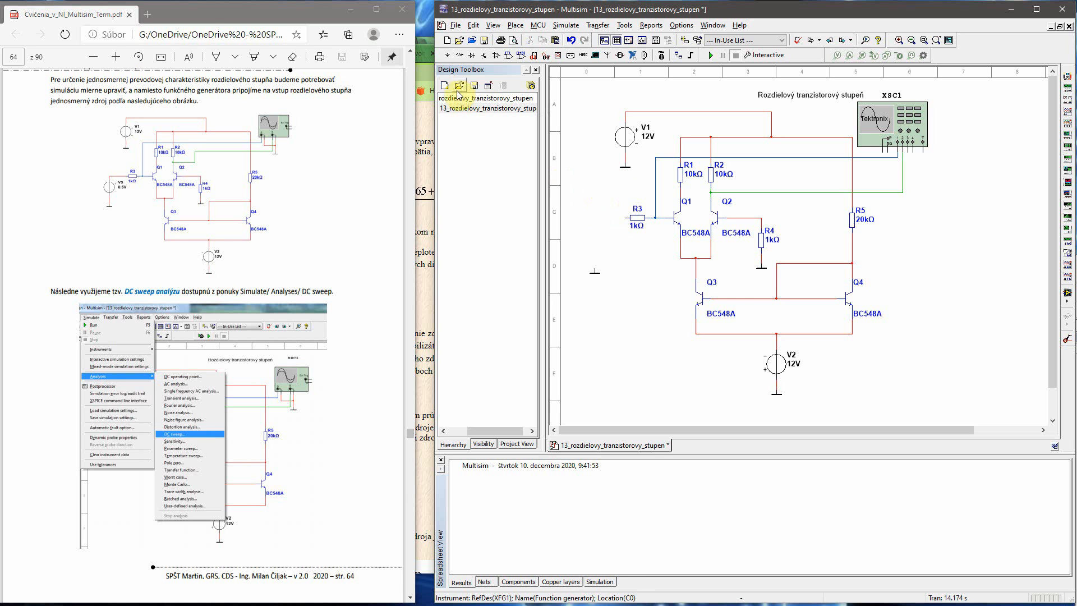
# - Place a DC_POWER source from the POWER_SOURCES family above the free ground symbol near R3
pyautogui.click(447, 56)
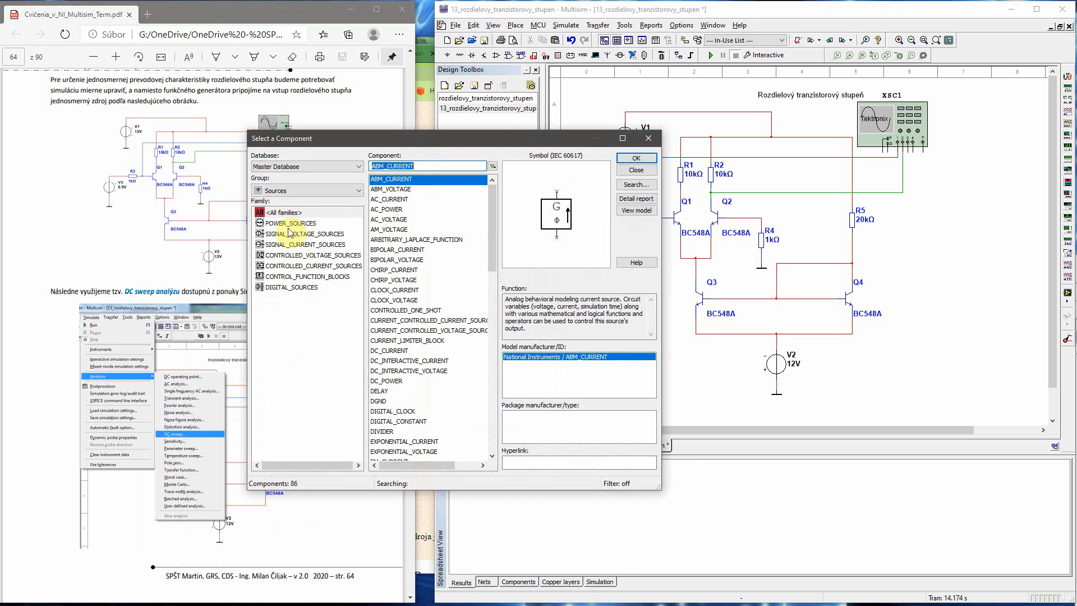
pyautogui.click(290, 223)
pyautogui.click(387, 190)
pyautogui.click(636, 158)
pyautogui.click(596, 254)
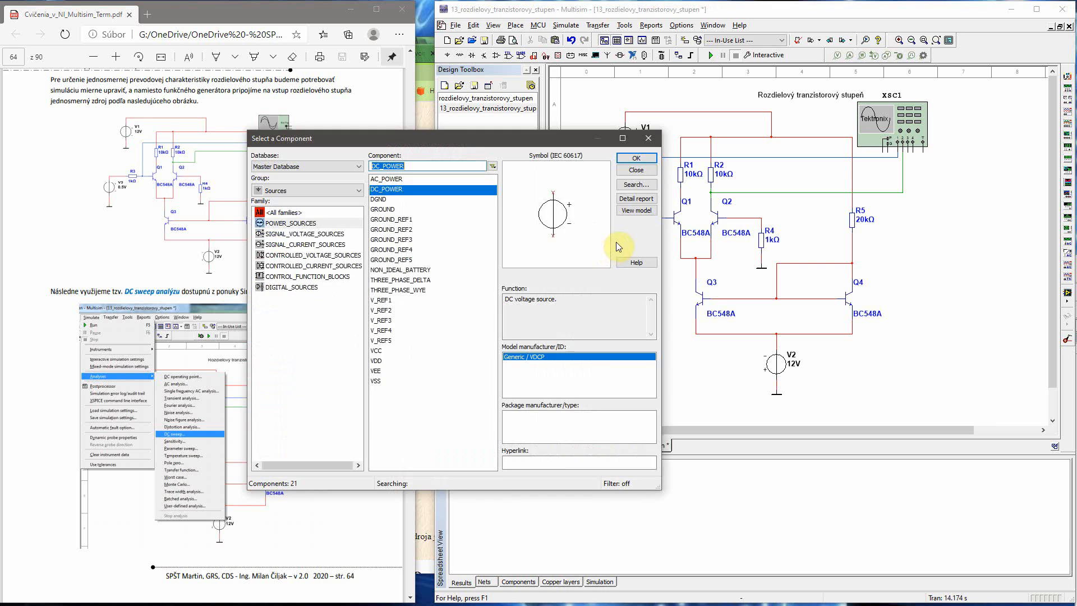
pyautogui.click(649, 139)
# - Set the new DC source's voltage to 0.5 V
pyautogui.doubleClick(598, 236)
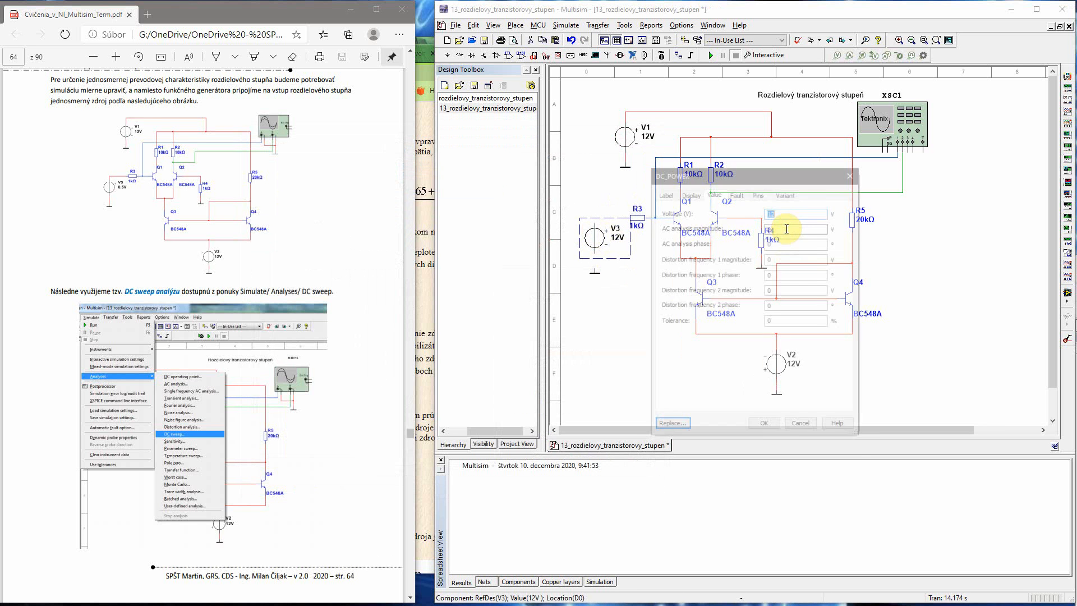
pyautogui.write('0.5')
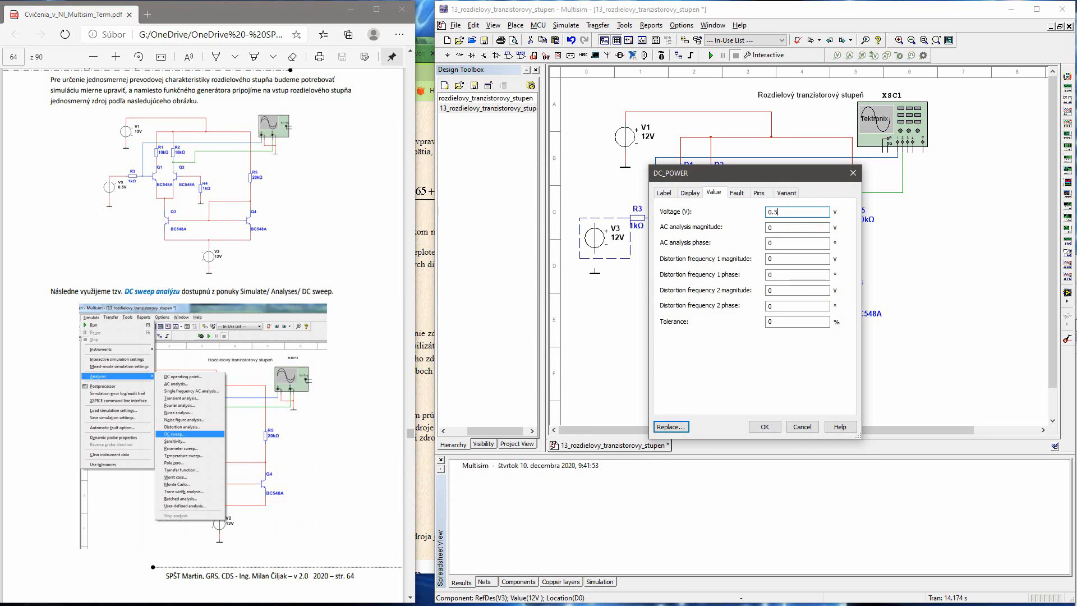
pyautogui.press('Return')
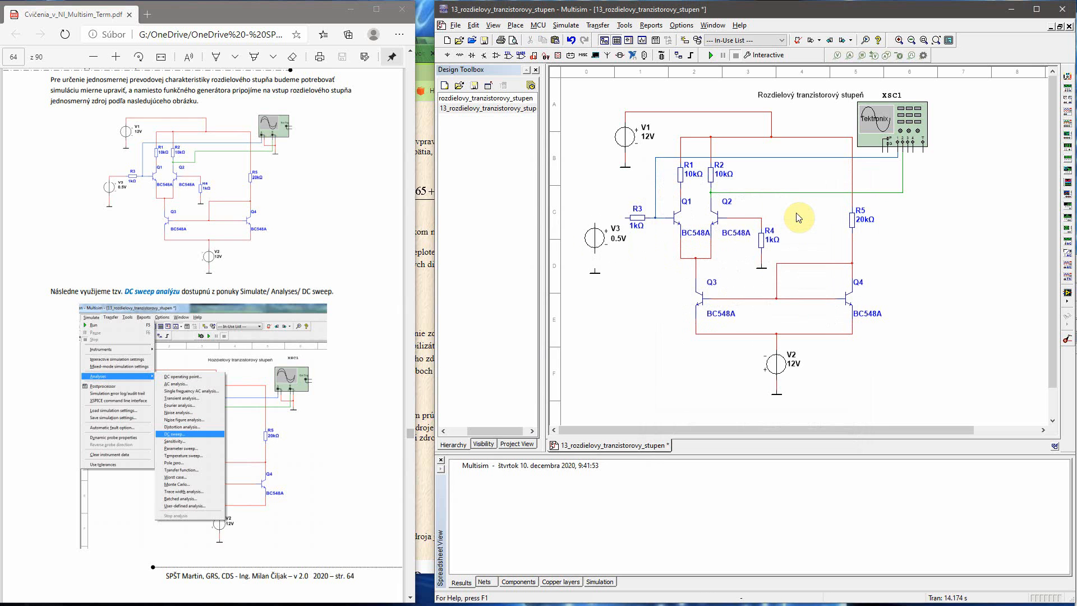
# - Wire the 0.5 V source's positive terminal to R3 and its negative terminal to the ground below
pyautogui.click(595, 222)
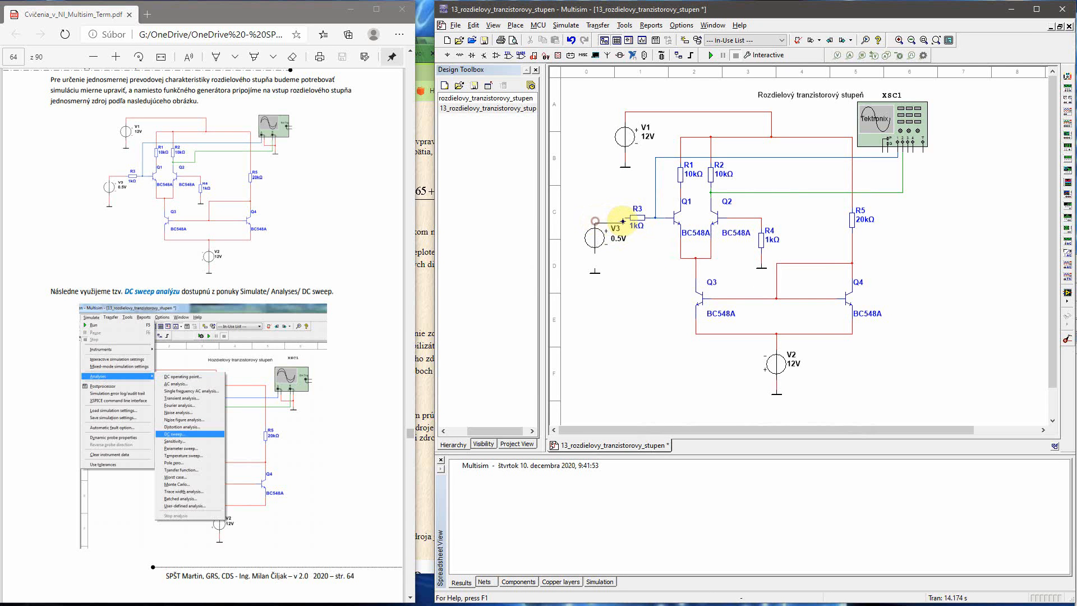
pyautogui.click(627, 218)
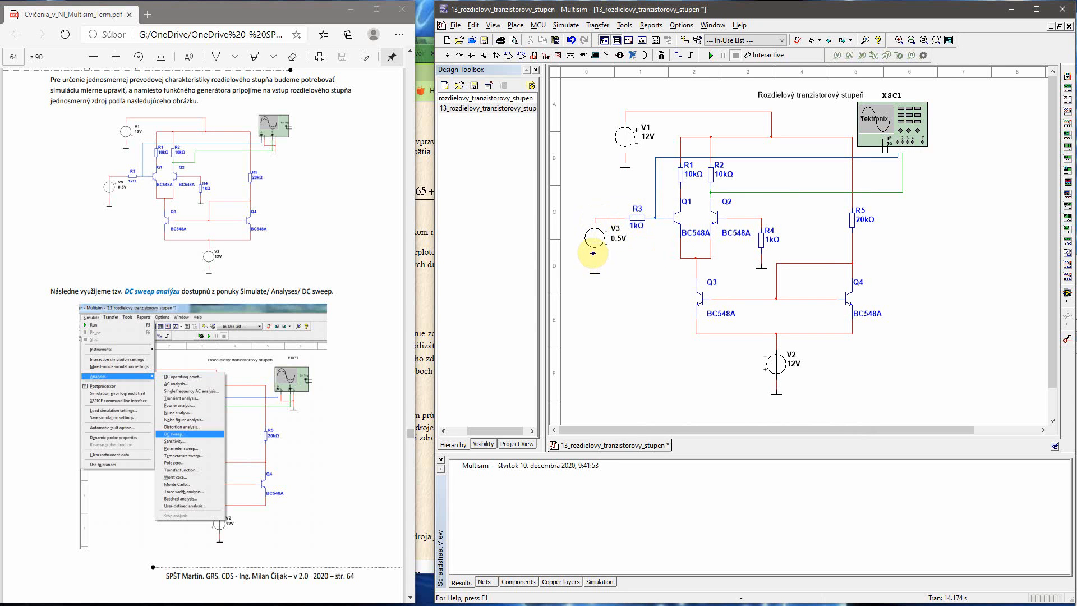
pyautogui.click(593, 253)
pyautogui.click(594, 267)
pyautogui.doubleClick(596, 244)
pyautogui.click(854, 170)
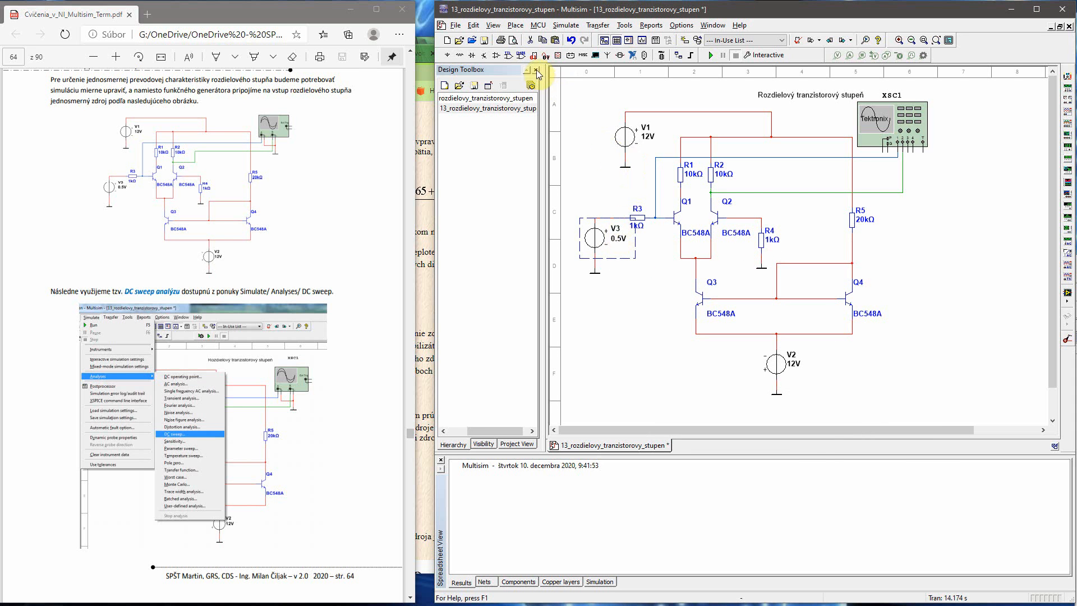
# - Set up a DC Sweep analysis with V3 as source 1 and a stop value of 4 V
pyautogui.click(567, 26)
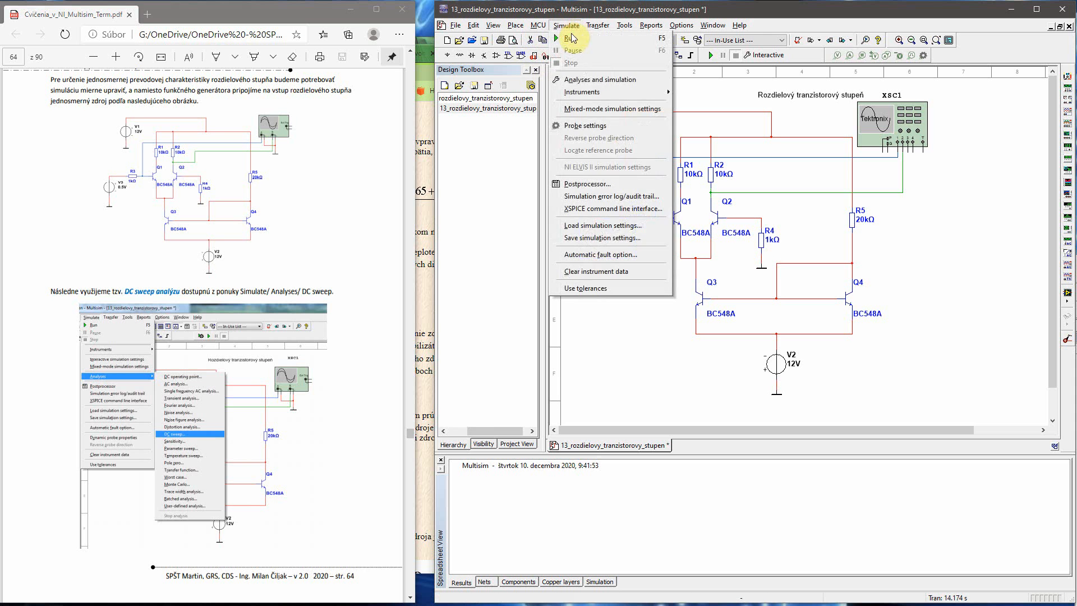
pyautogui.click(585, 84)
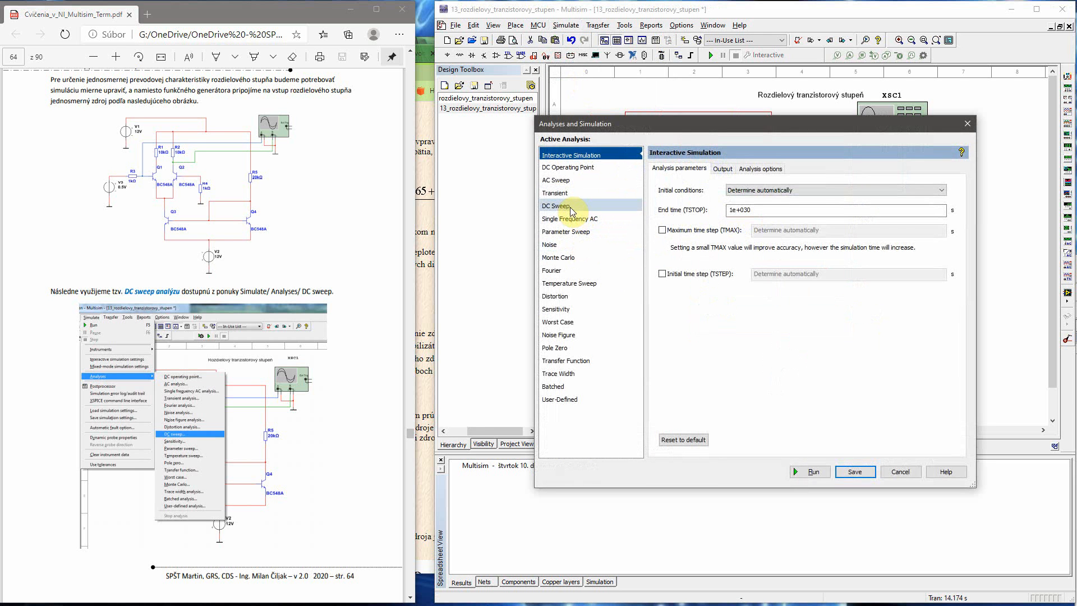
pyautogui.click(571, 207)
pyautogui.click(739, 193)
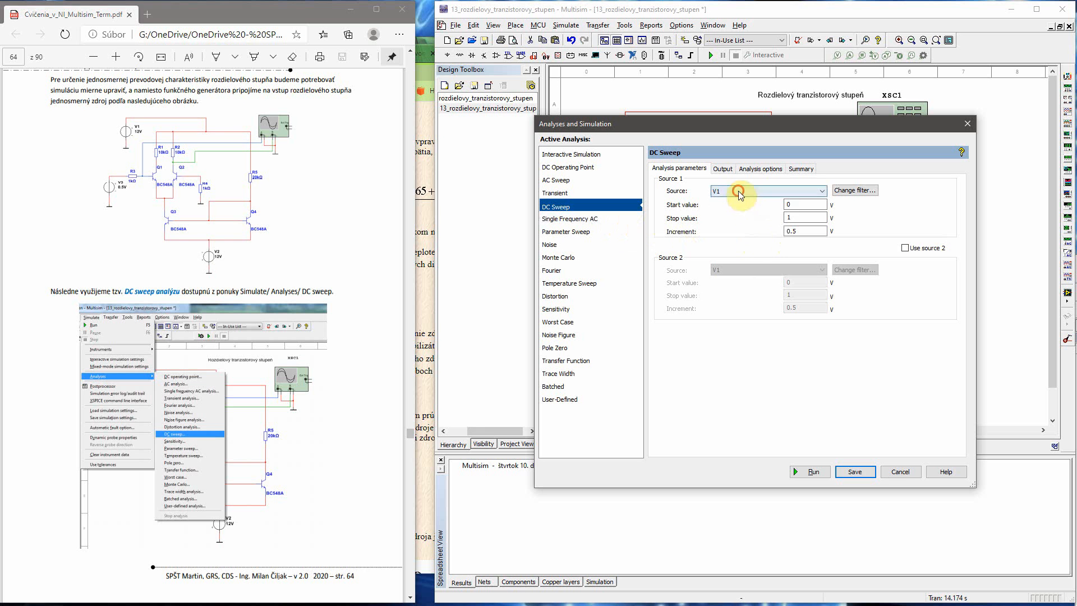
pyautogui.click(733, 214)
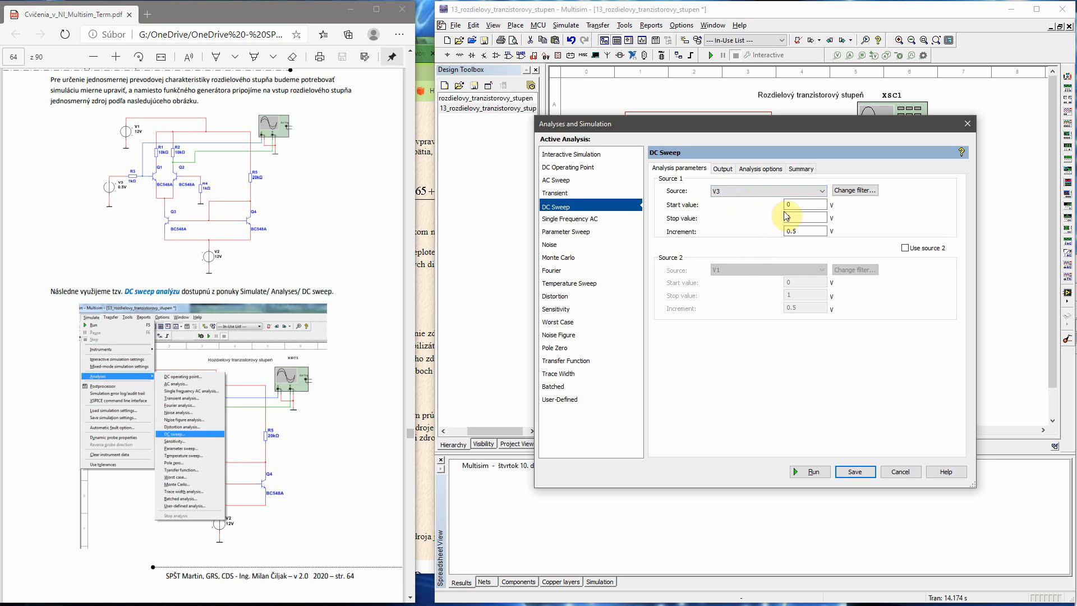
pyautogui.moveTo(793, 217); pyautogui.dragTo(770, 214)
pyautogui.write('4')
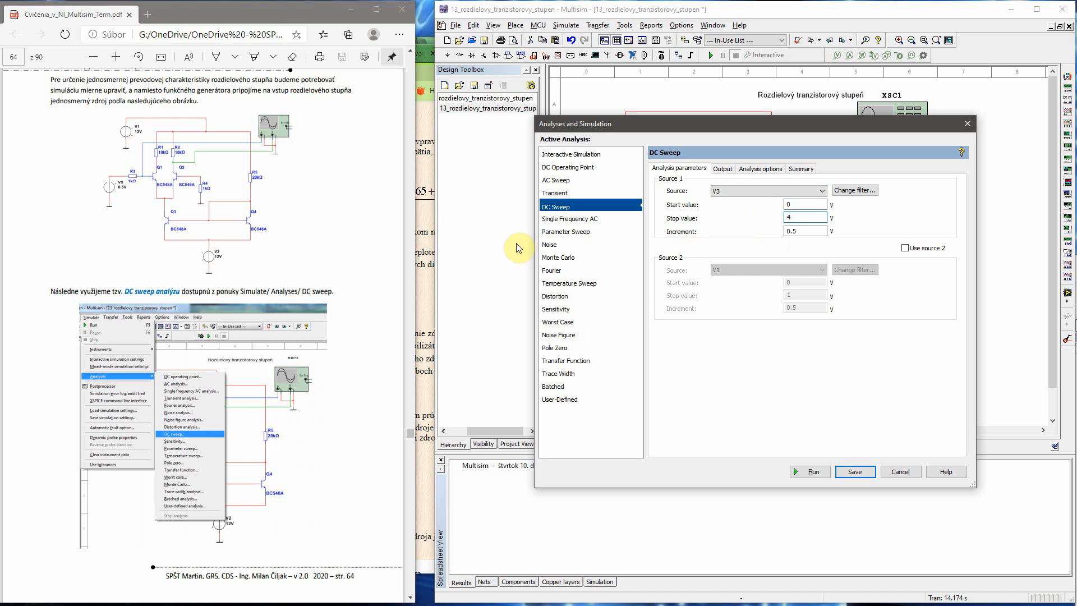
# - Check the sweep parameters in the PDF guide, set the increment to 0.05 V and try to run the sweep
pyautogui.click(313, 252)
pyautogui.scroll(-1, 321, 255)
pyautogui.scroll(-4, 321, 256)
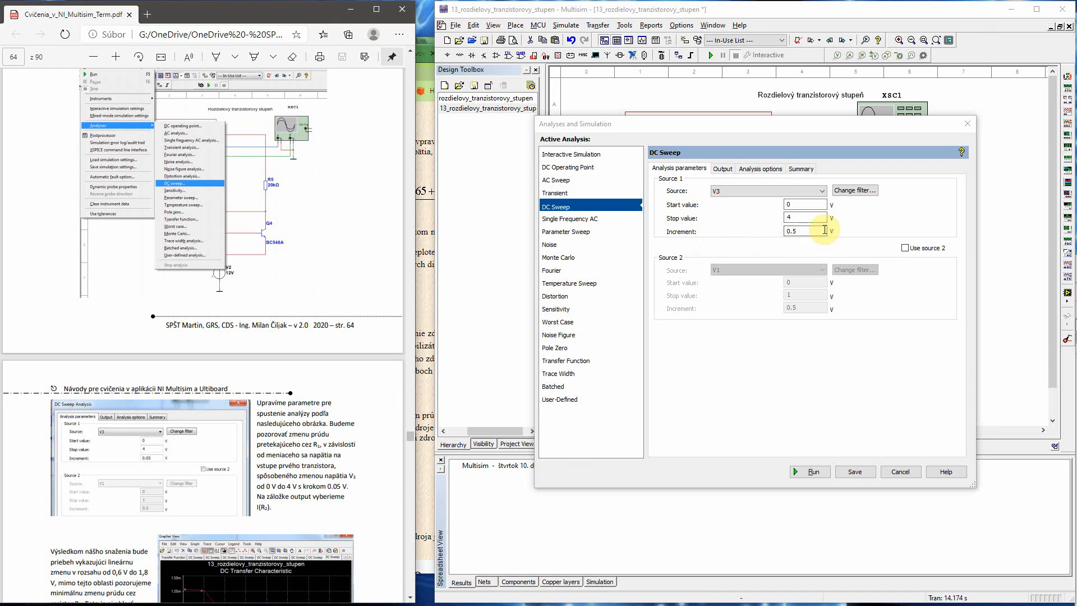
pyautogui.click(793, 230)
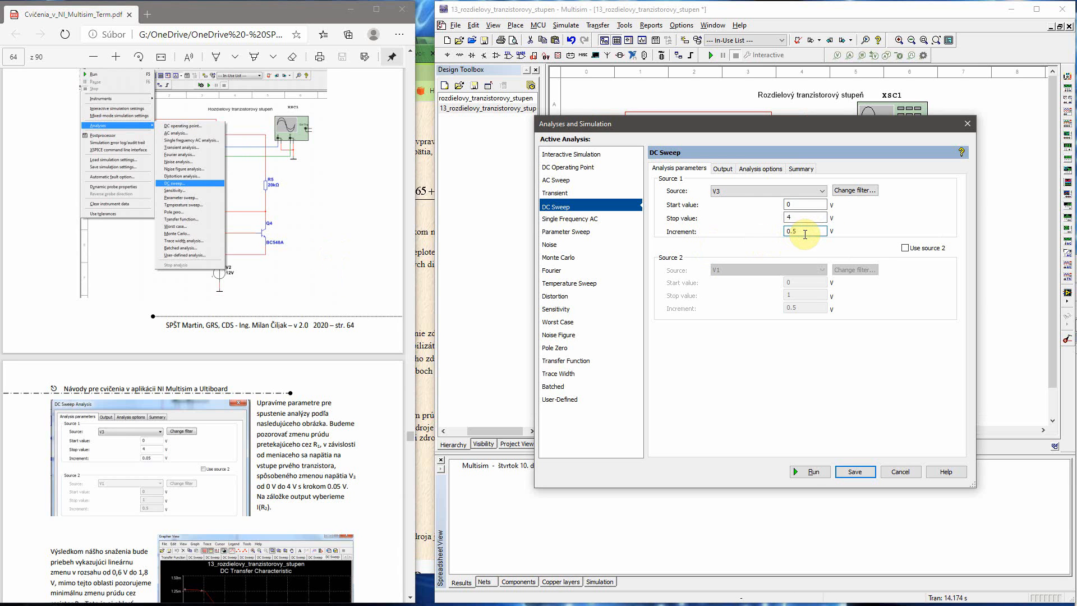
pyautogui.write('0')
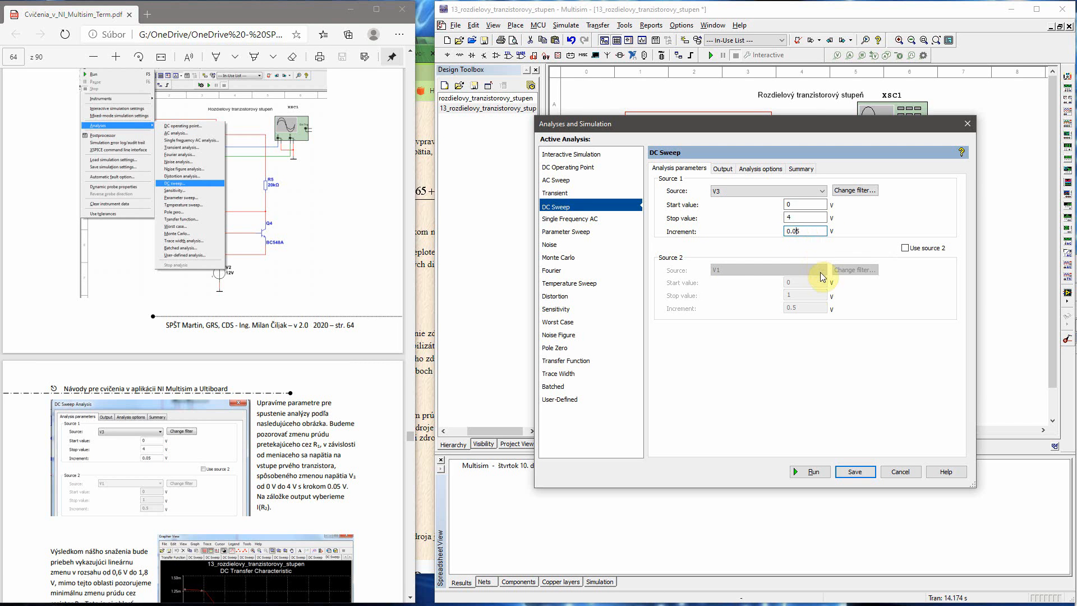
pyautogui.click(811, 471)
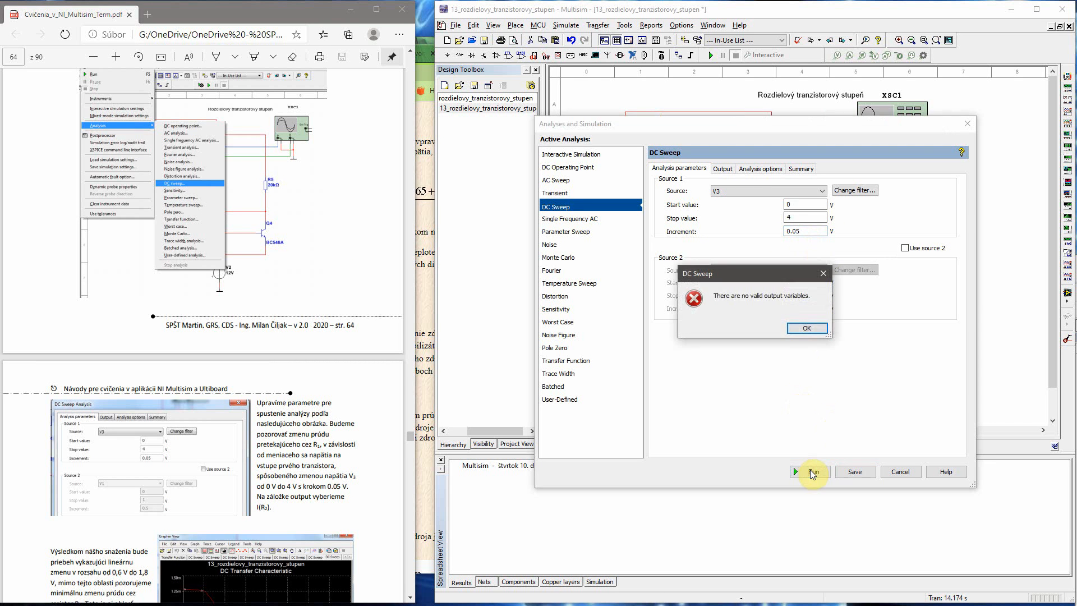
pyautogui.click(806, 329)
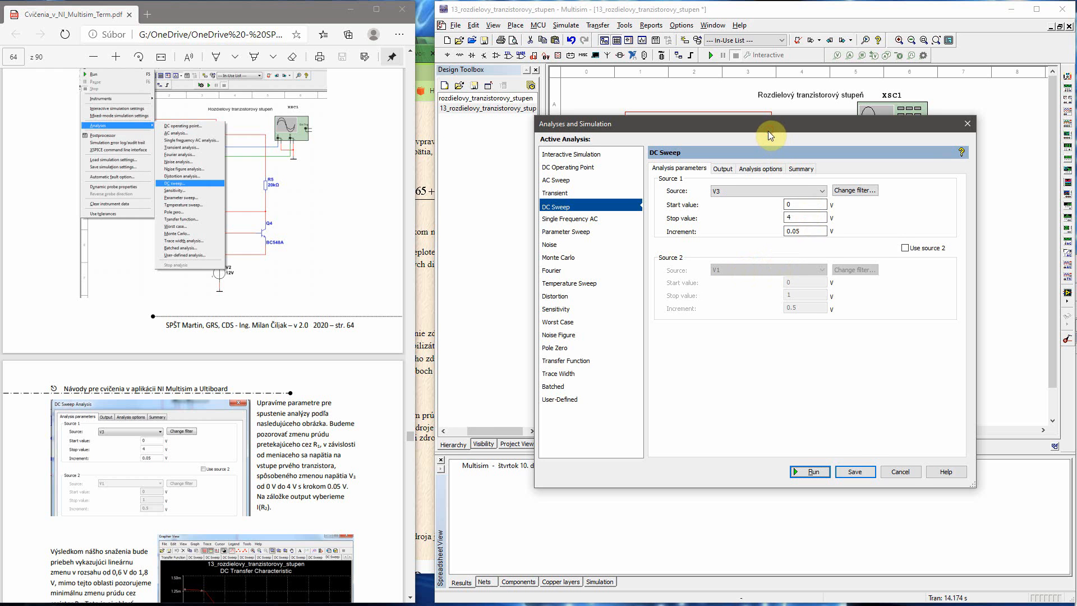
# - Add the current I(R2) to the variables selected for analysis and run the DC sweep
pyautogui.moveTo(769, 130); pyautogui.dragTo(411, 187)
pyautogui.click(704, 177)
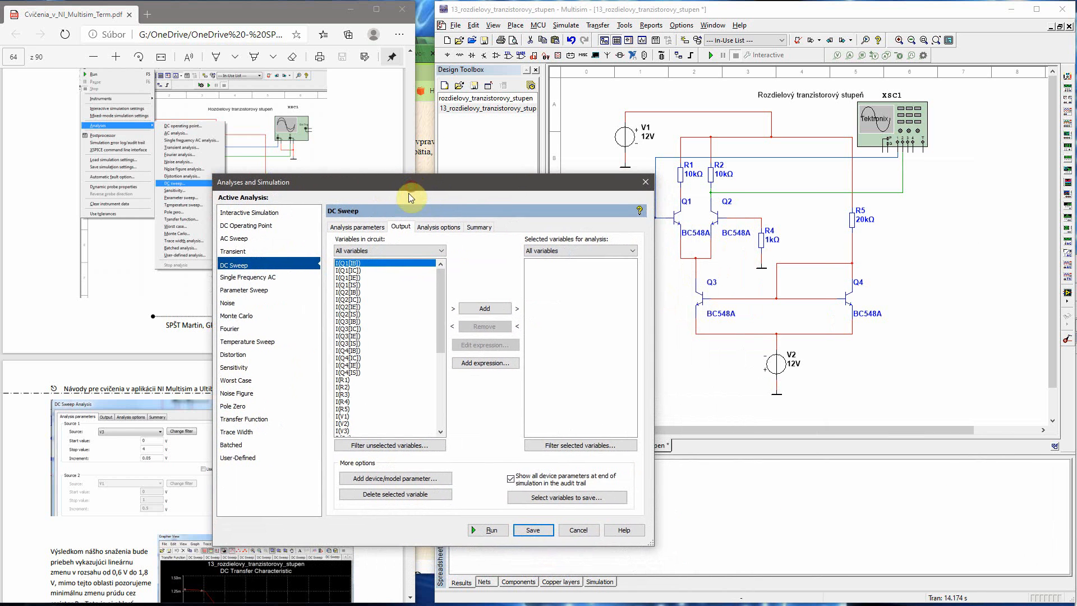
pyautogui.click(343, 387)
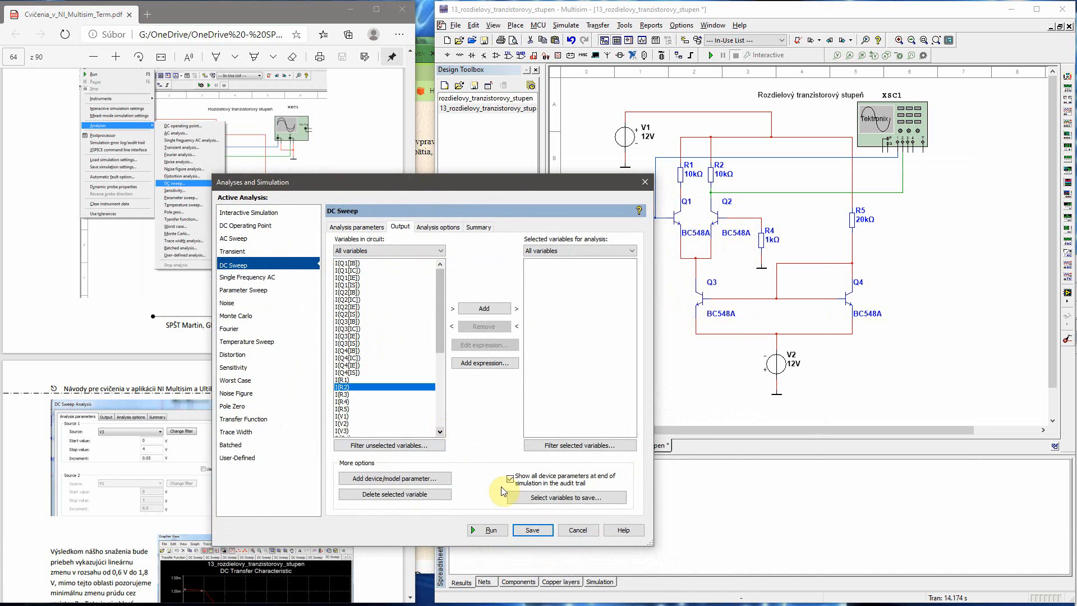
pyautogui.click(494, 309)
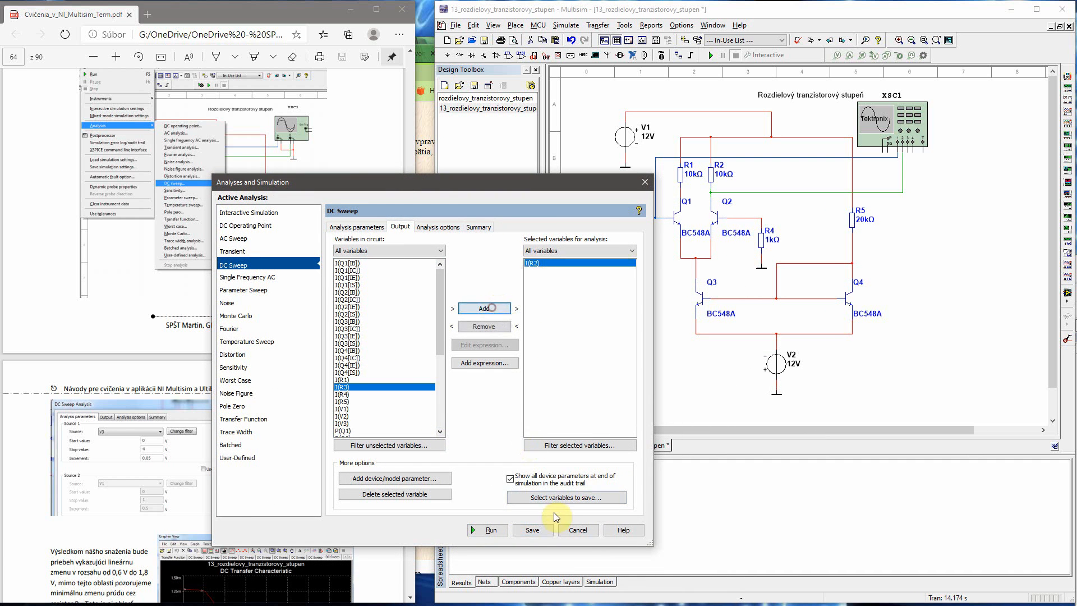
pyautogui.click(492, 530)
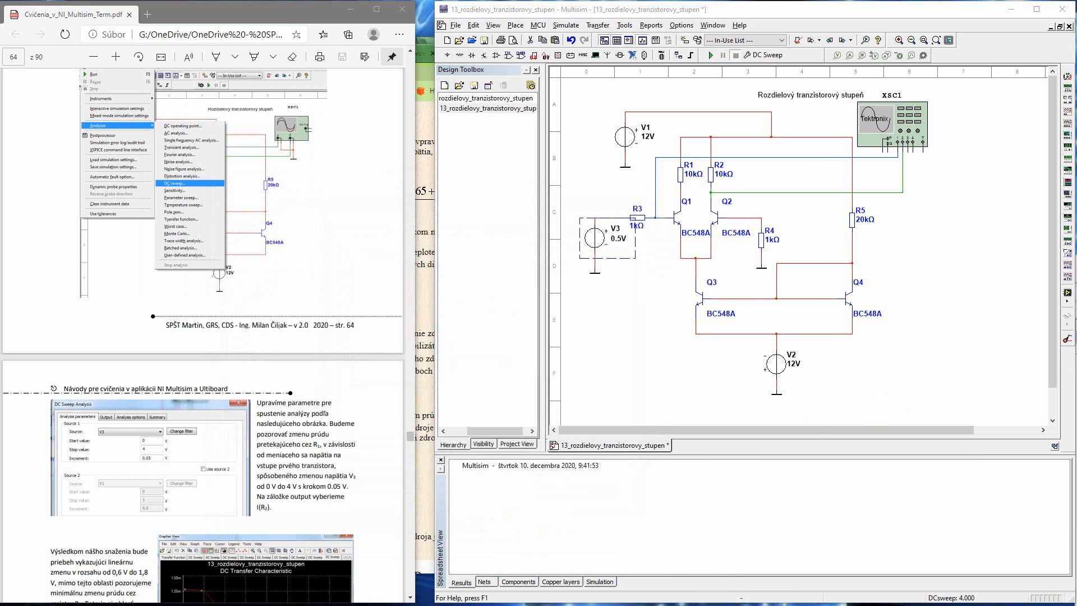
# - Move and enlarge the Grapher View beside the circuit, switch the graph to a white background and show its grid
pyautogui.moveTo(1032, 238); pyautogui.dragTo(194, 136)
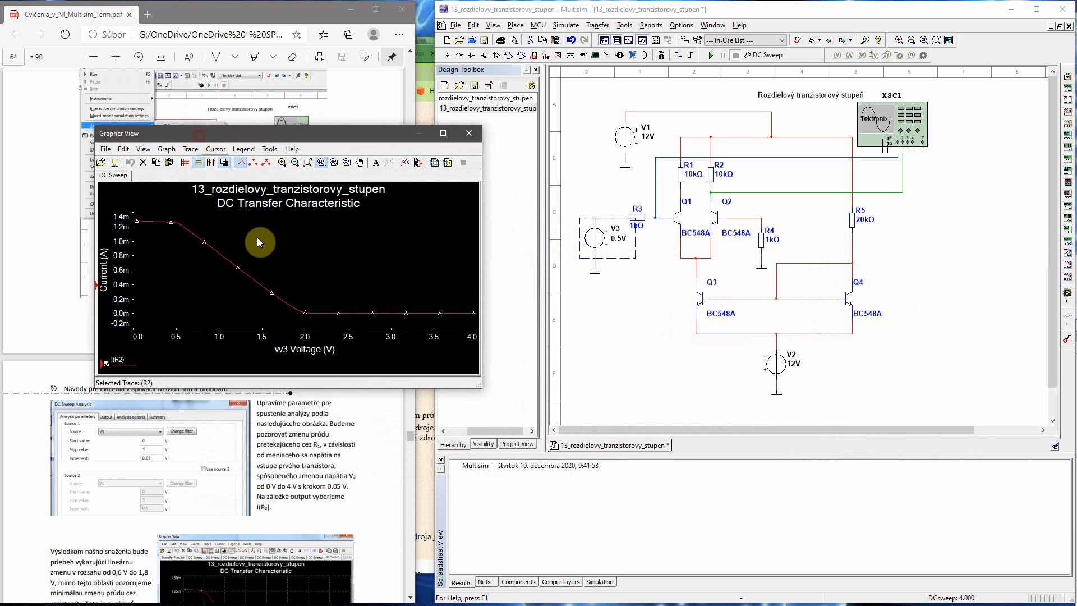
pyautogui.moveTo(478, 388); pyautogui.dragTo(585, 542)
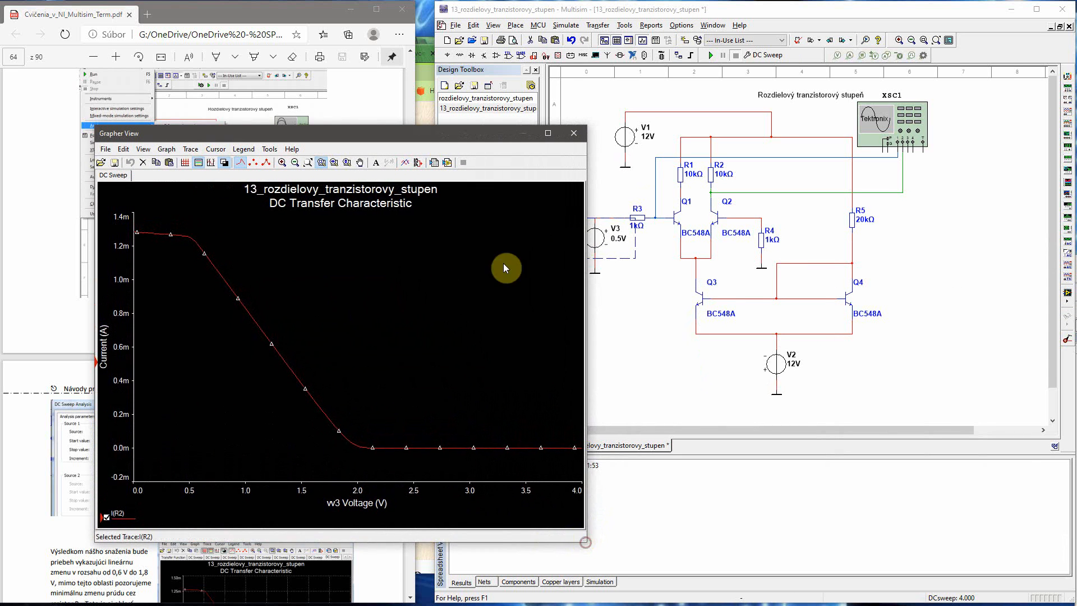
pyautogui.moveTo(415, 134); pyautogui.dragTo(375, 131)
pyautogui.click(183, 160)
pyautogui.click(145, 160)
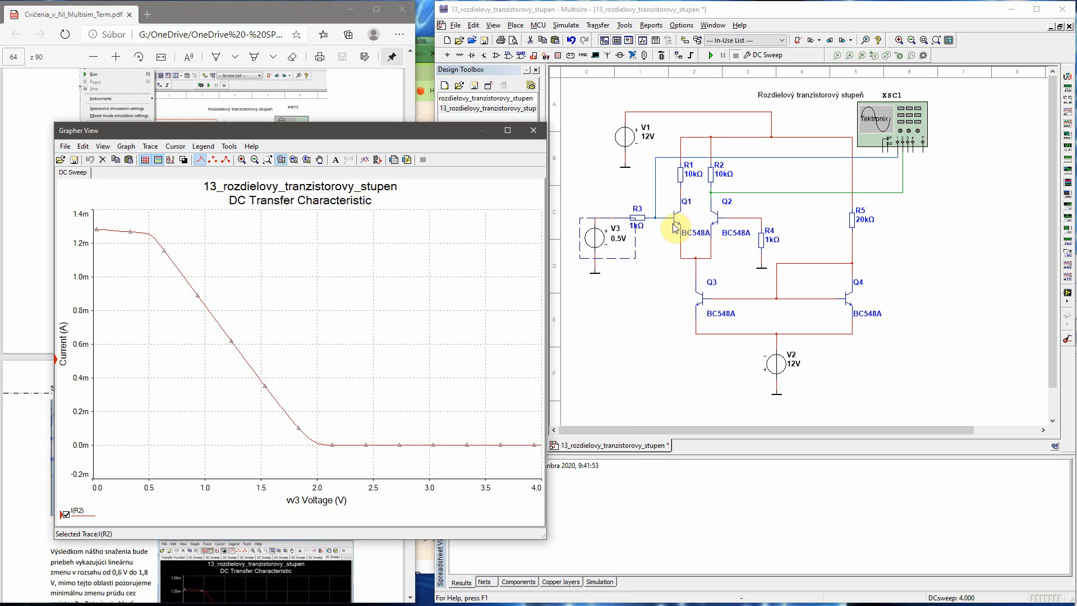
# - Add the current I(R1) to the DC sweep's output variables alongside I(R2) and rerun the analysis, keeping the circuit visible beside the graph
pyautogui.click(537, 130)
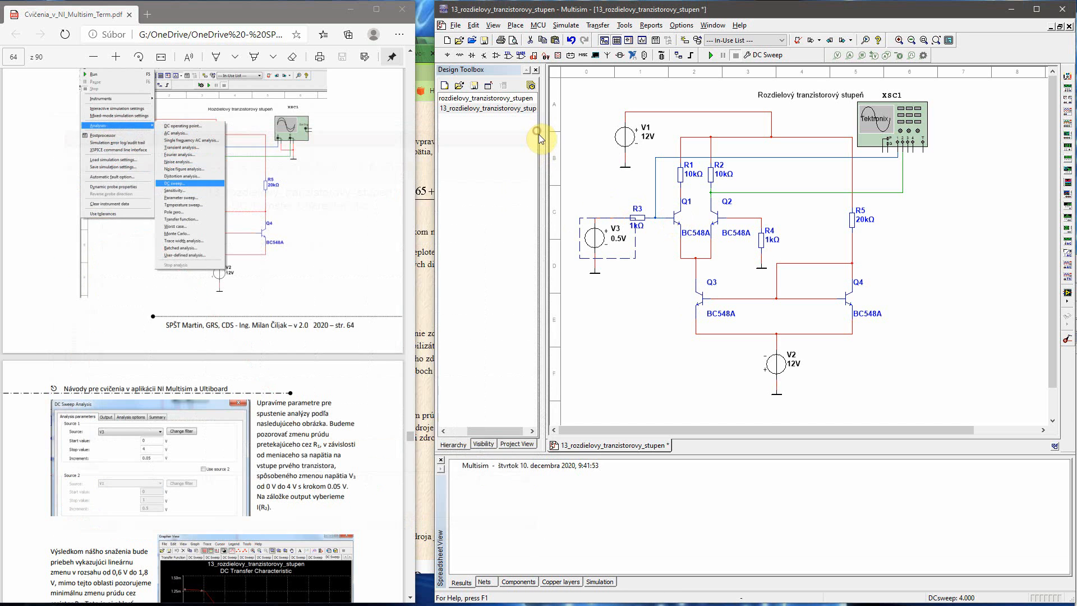
pyautogui.click(573, 25)
pyautogui.click(587, 80)
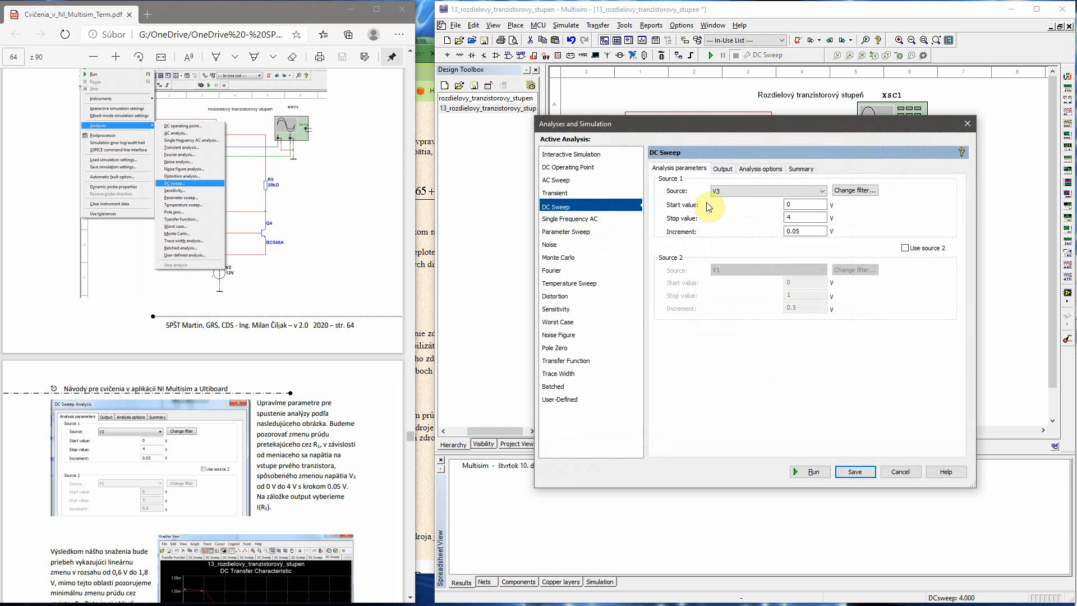
pyautogui.click(722, 169)
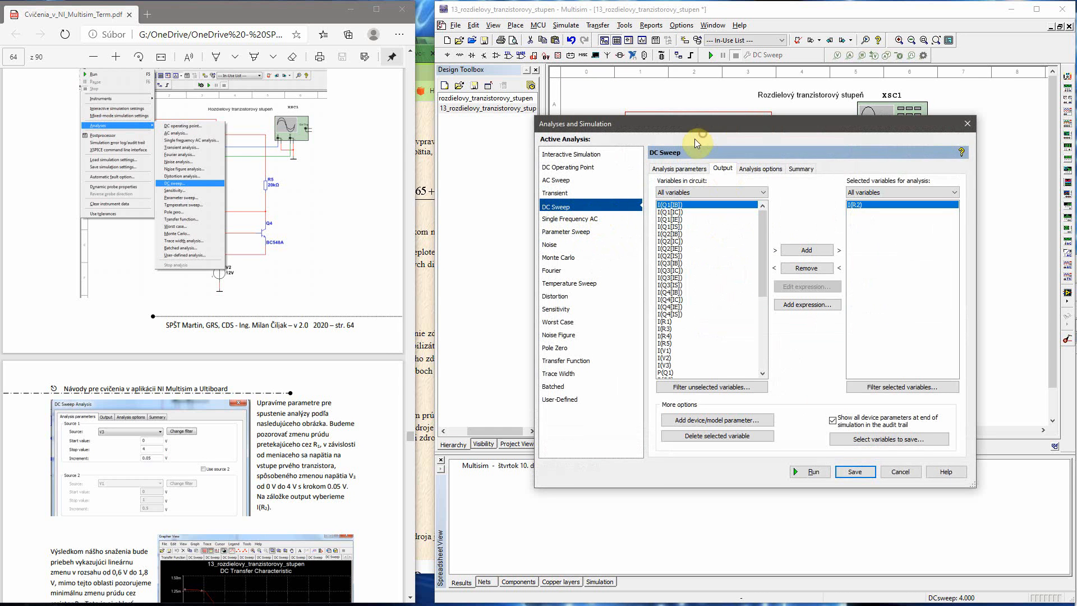
pyautogui.moveTo(653, 130); pyautogui.dragTo(225, 157)
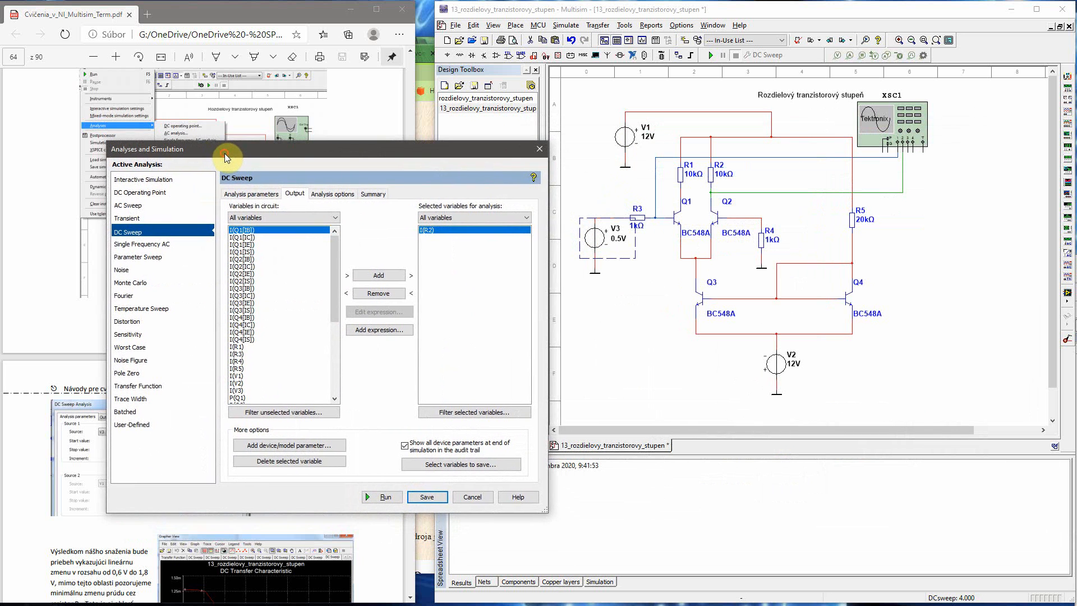
pyautogui.click(253, 348)
pyautogui.click(379, 274)
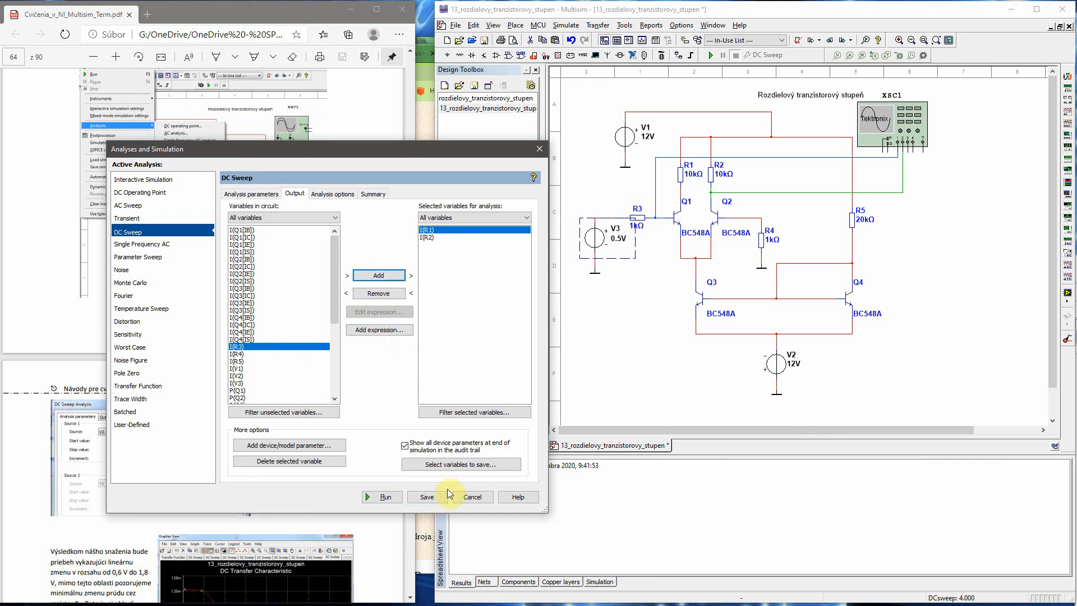
pyautogui.click(396, 497)
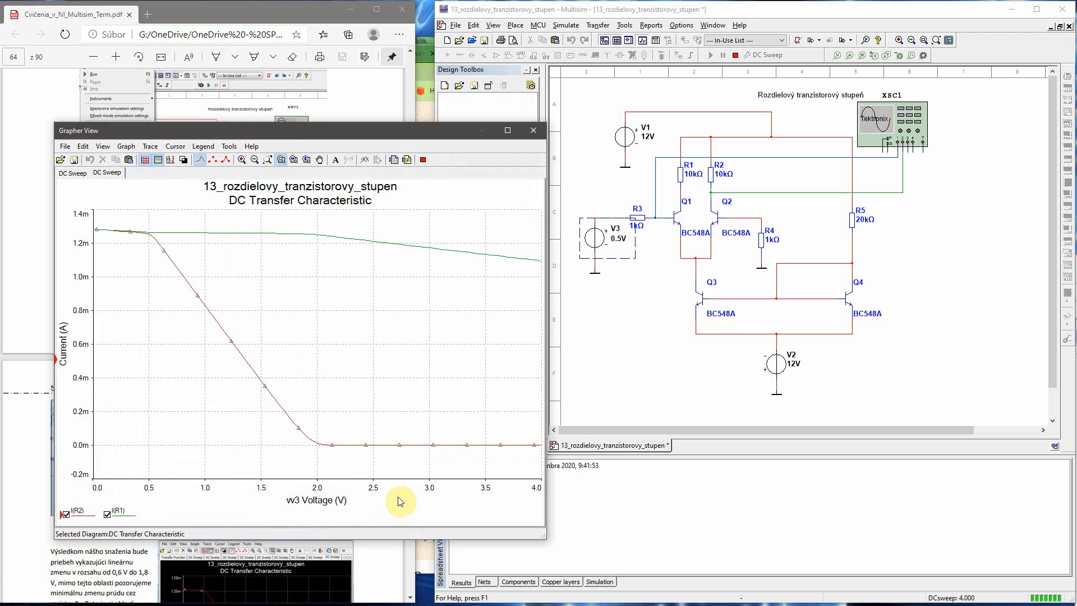
pyautogui.moveTo(401, 132); pyautogui.dragTo(419, 160)
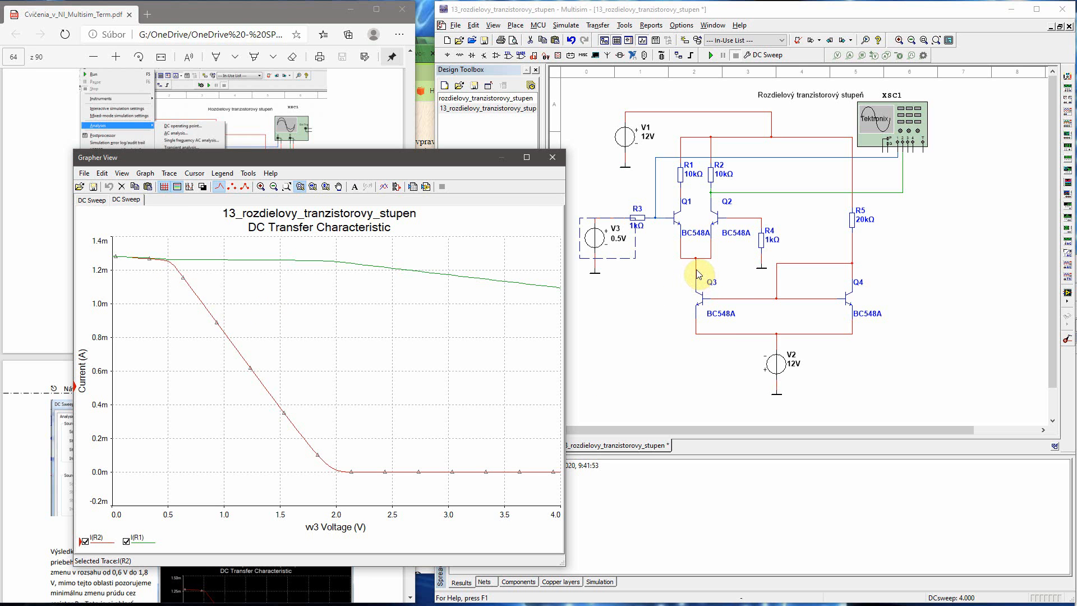
# - Add Q3's collector current I(Q3[IC]) to the DC sweep's output variables and rerun the analysis
pyautogui.click(696, 289)
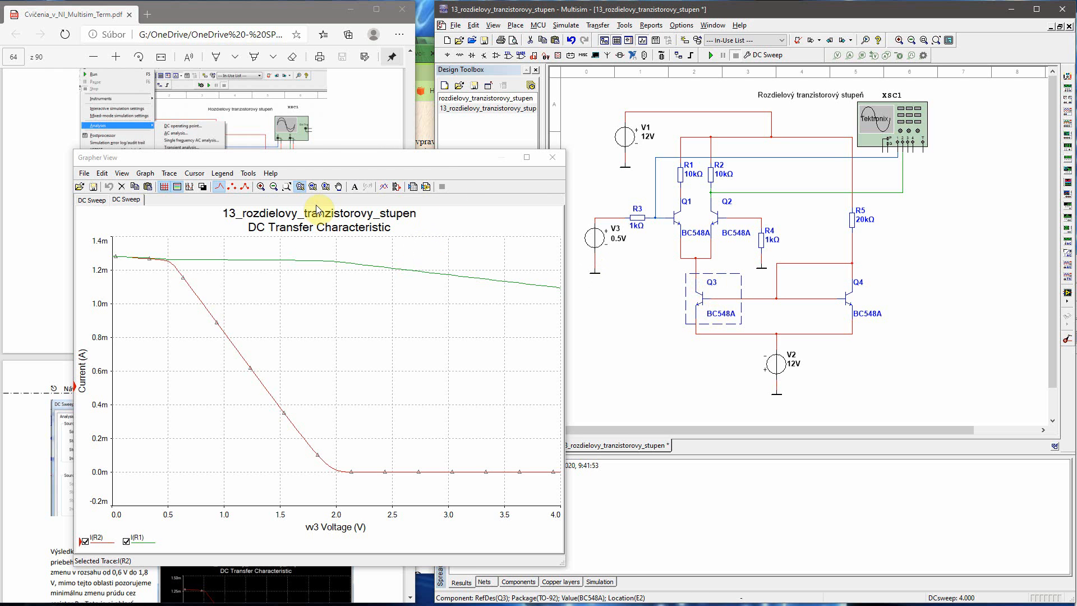
pyautogui.click(567, 25)
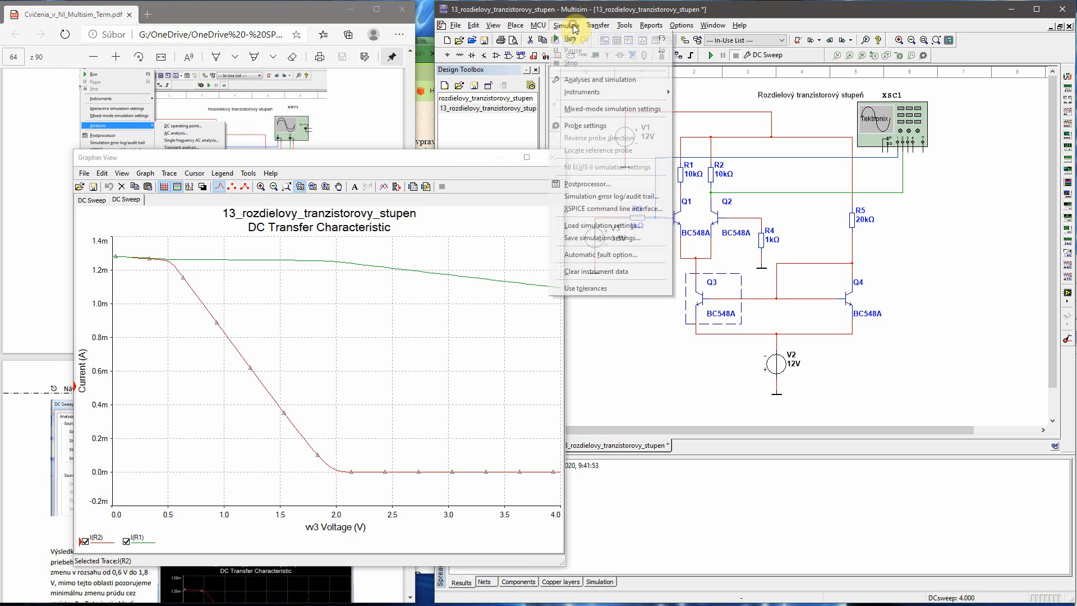
pyautogui.click(590, 83)
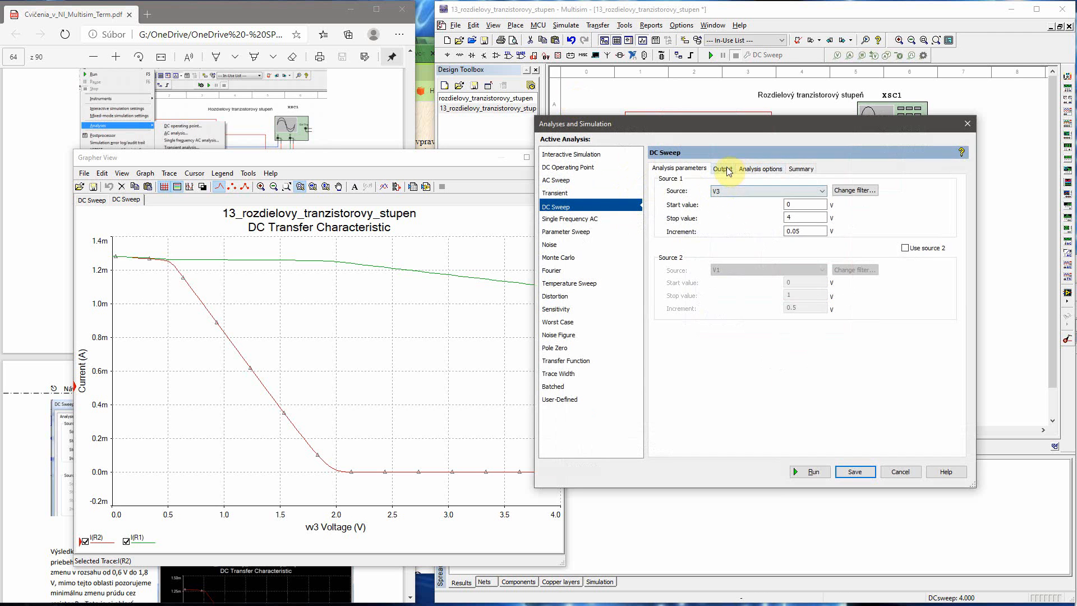
pyautogui.click(723, 169)
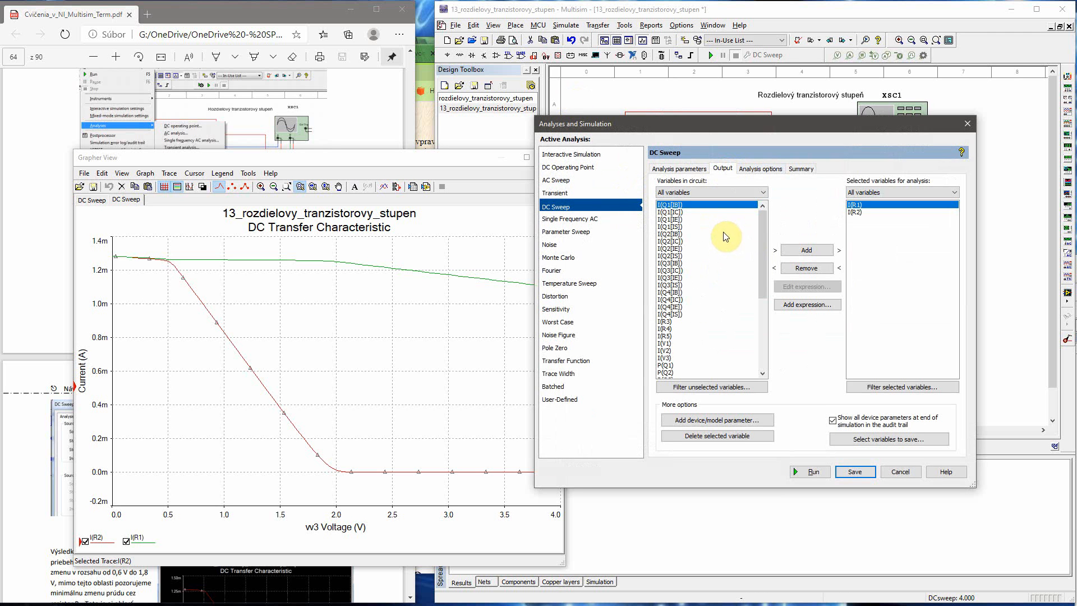
pyautogui.moveTo(695, 128); pyautogui.dragTo(274, 122)
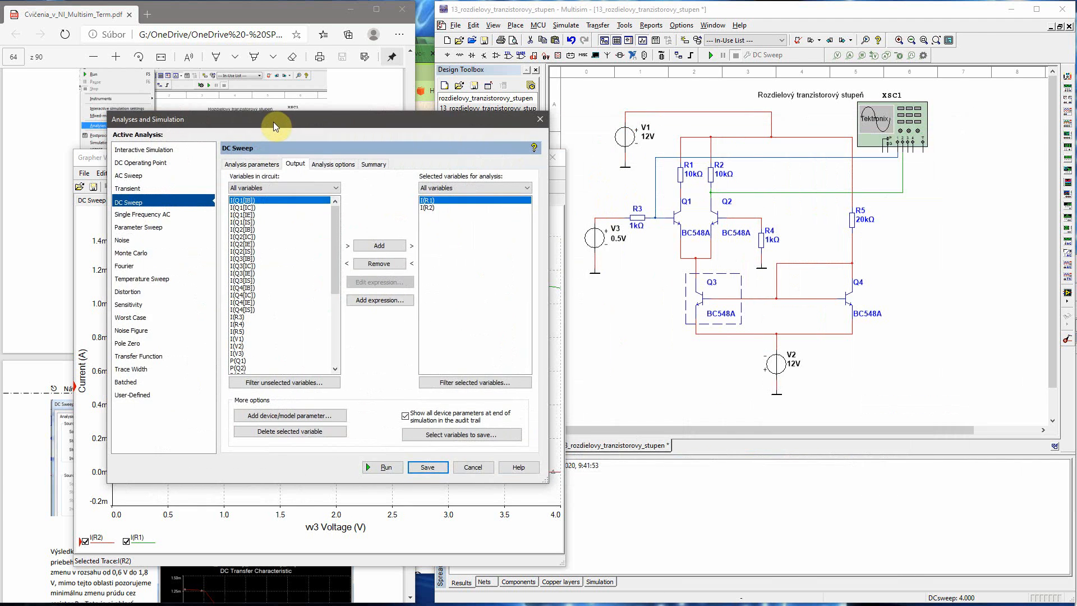
pyautogui.click(251, 265)
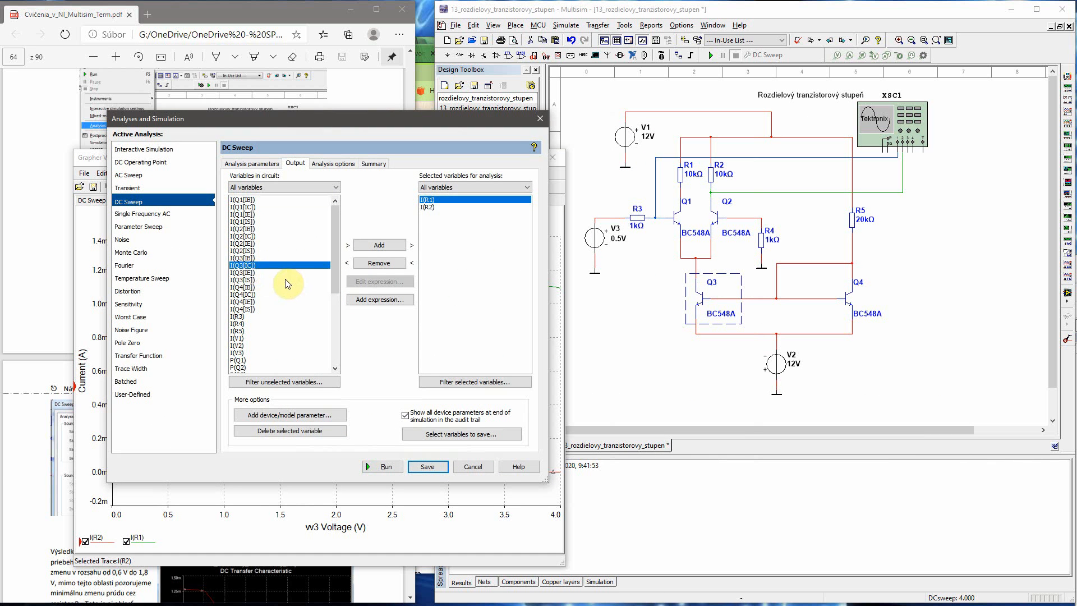
pyautogui.click(392, 466)
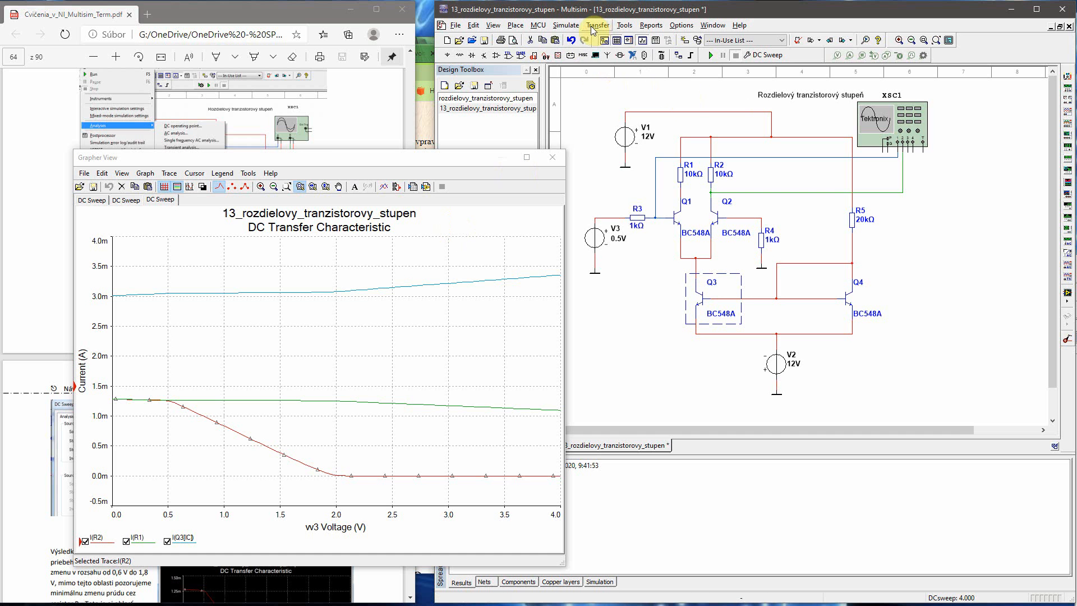
pyautogui.click(575, 25)
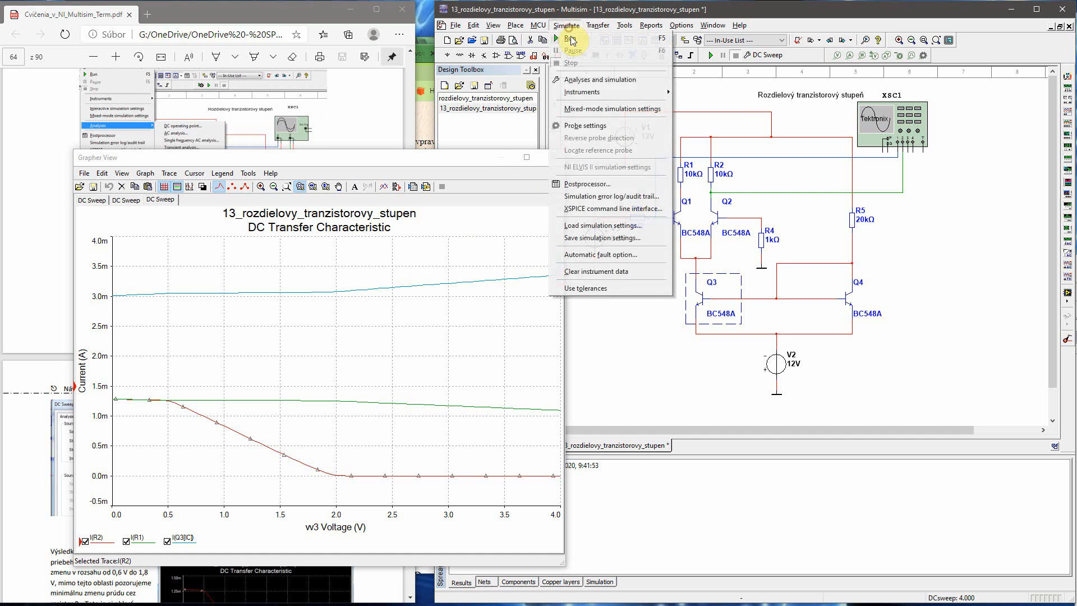
pyautogui.click(596, 84)
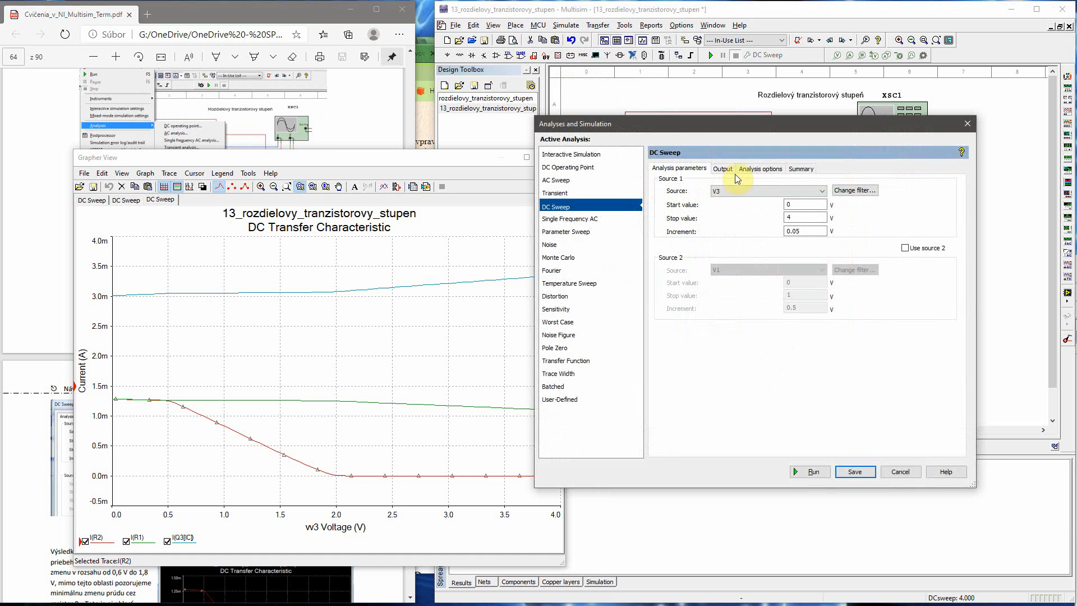
pyautogui.click(723, 169)
pyautogui.moveTo(761, 244); pyautogui.dragTo(761, 314)
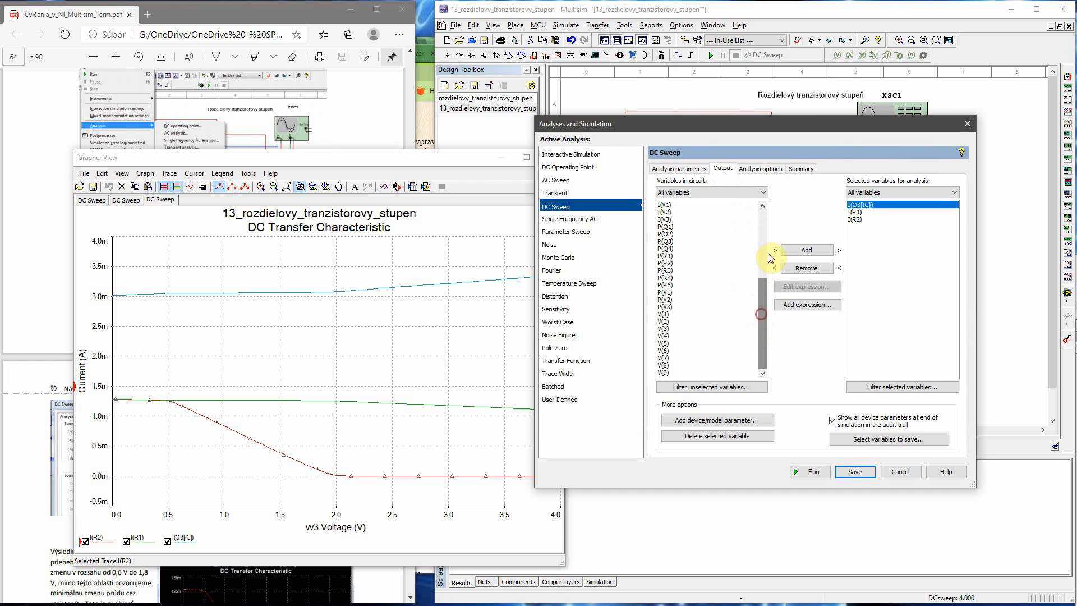
pyautogui.moveTo(751, 125); pyautogui.dragTo(317, 139)
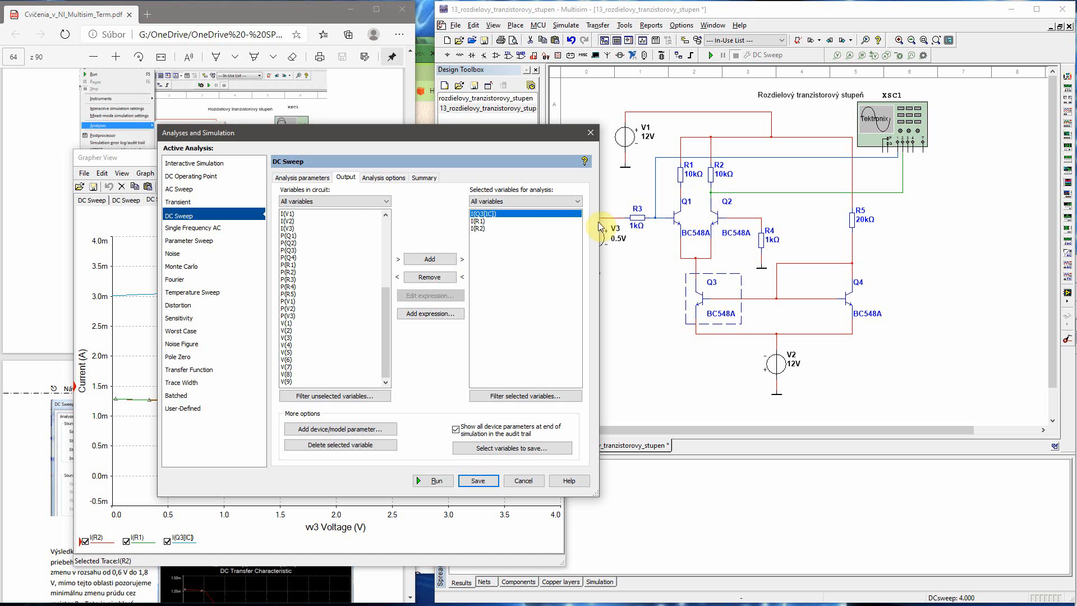
pyautogui.click(589, 133)
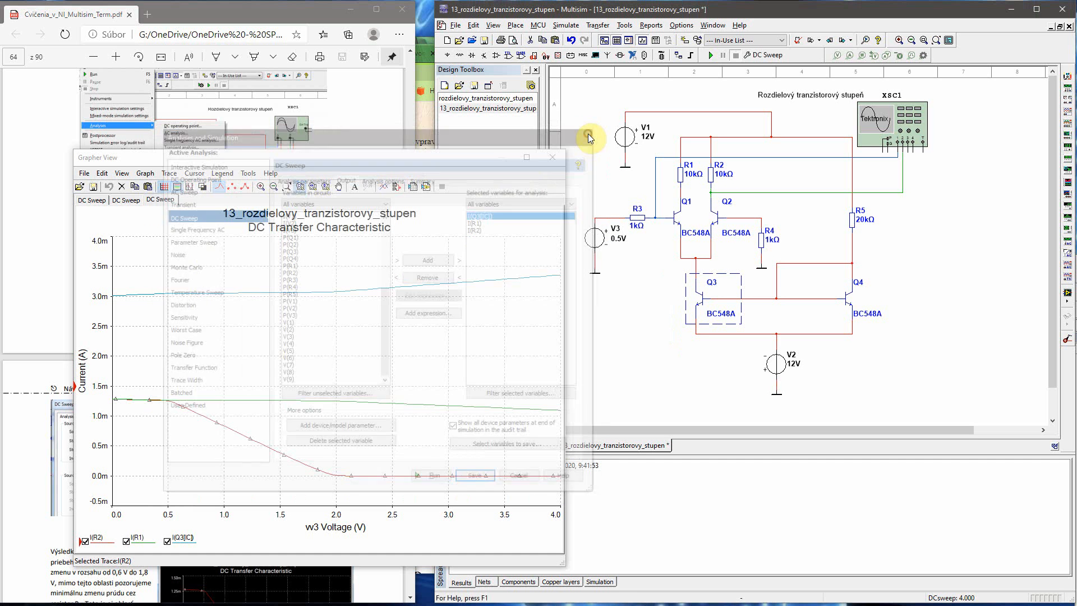
# - Check the net name of the green wire connected to Q2's collector in its net properties
pyautogui.click(719, 193)
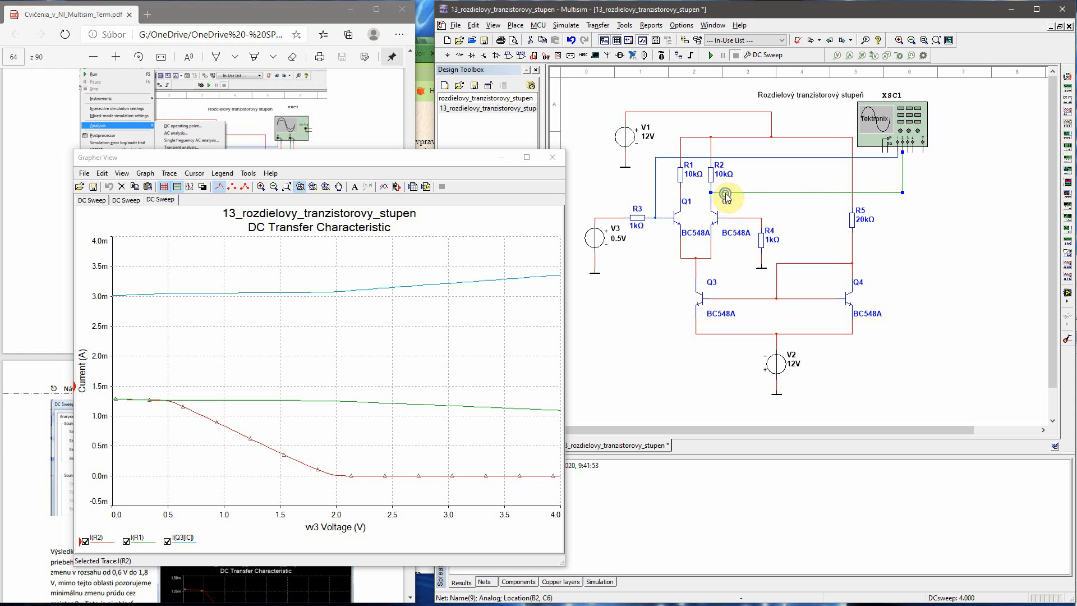
pyautogui.rightClick(725, 194)
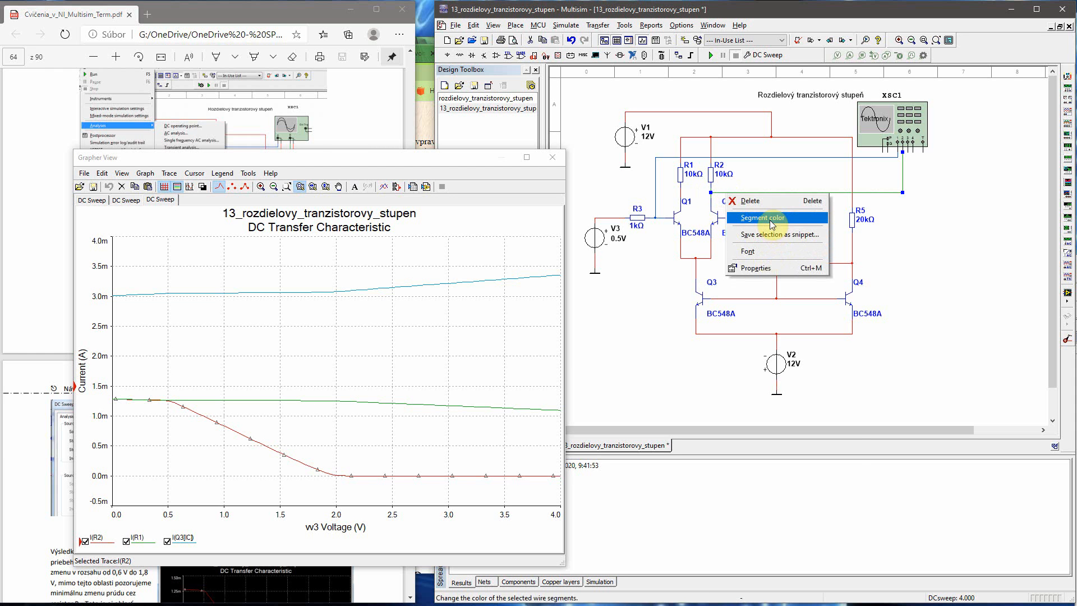
pyautogui.click(756, 268)
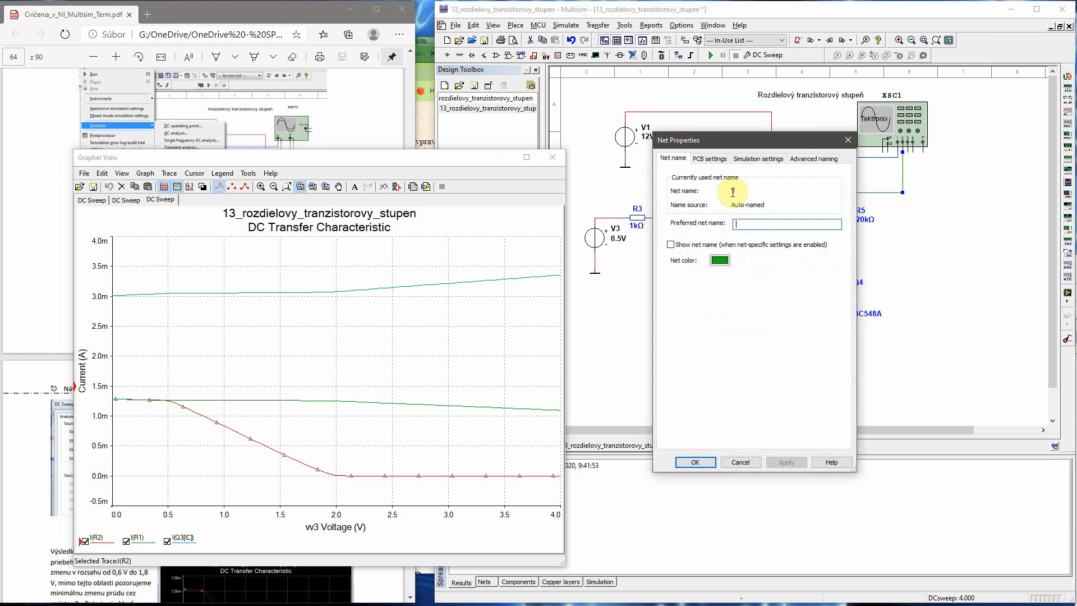
pyautogui.click(848, 142)
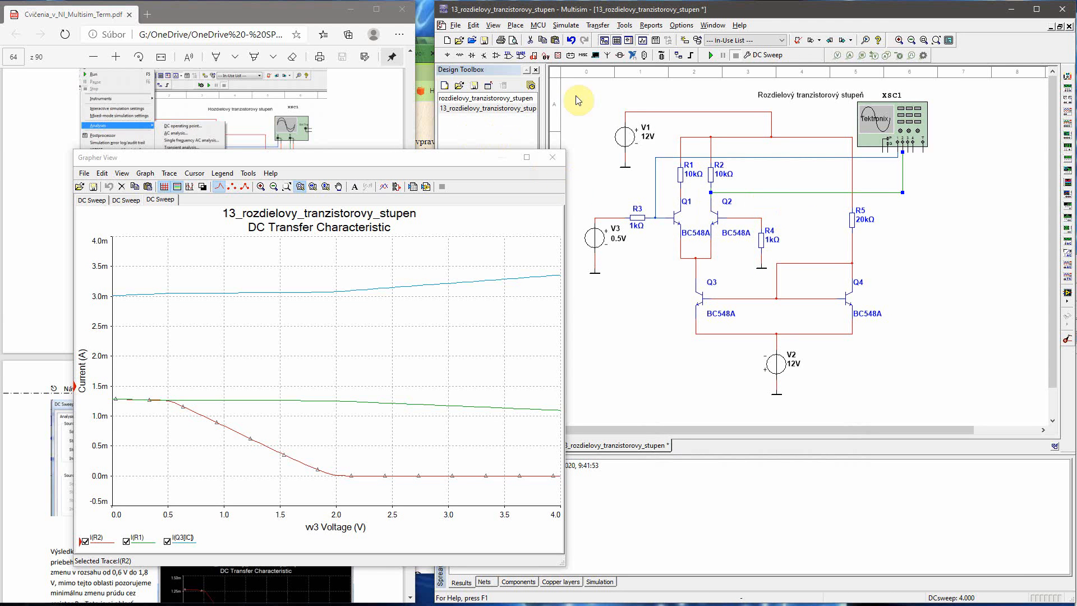
# - Add the node voltage V(9) to the DC sweep's output variables and rerun the analysis
pyautogui.click(565, 25)
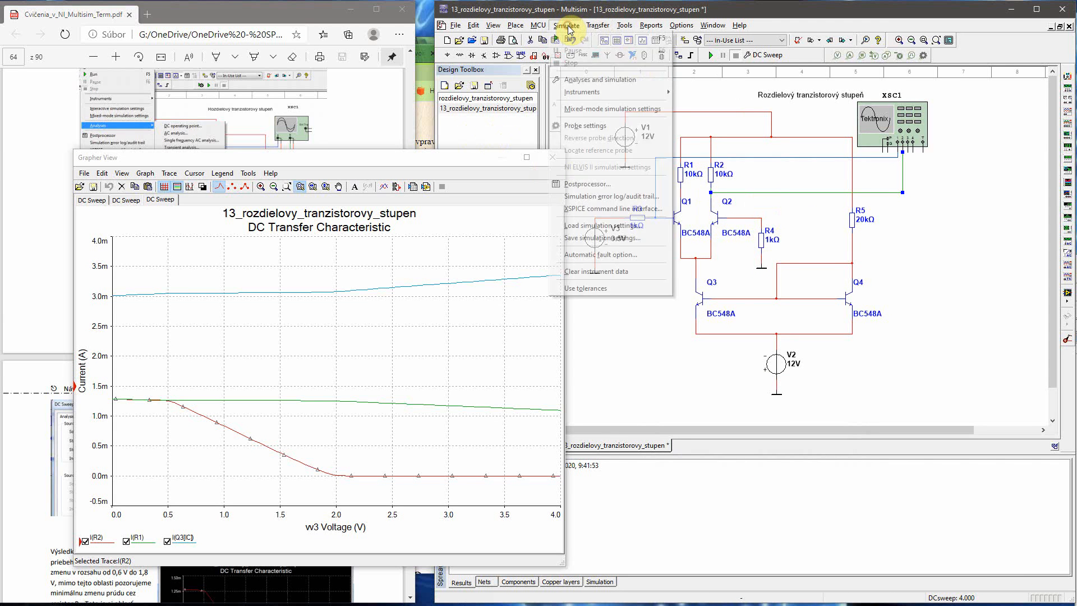
pyautogui.click(586, 79)
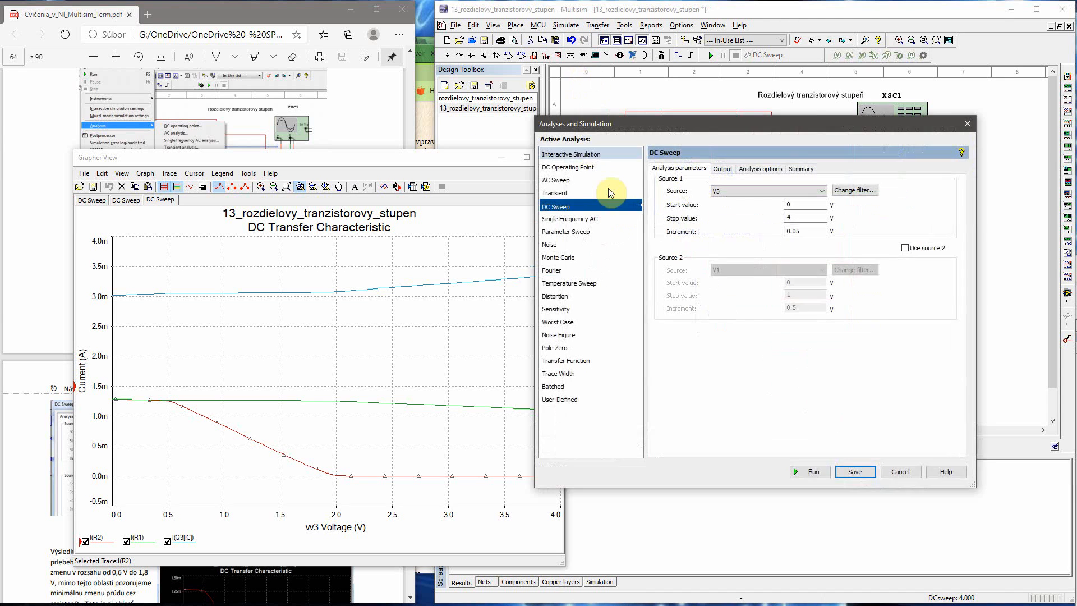
pyautogui.click(724, 168)
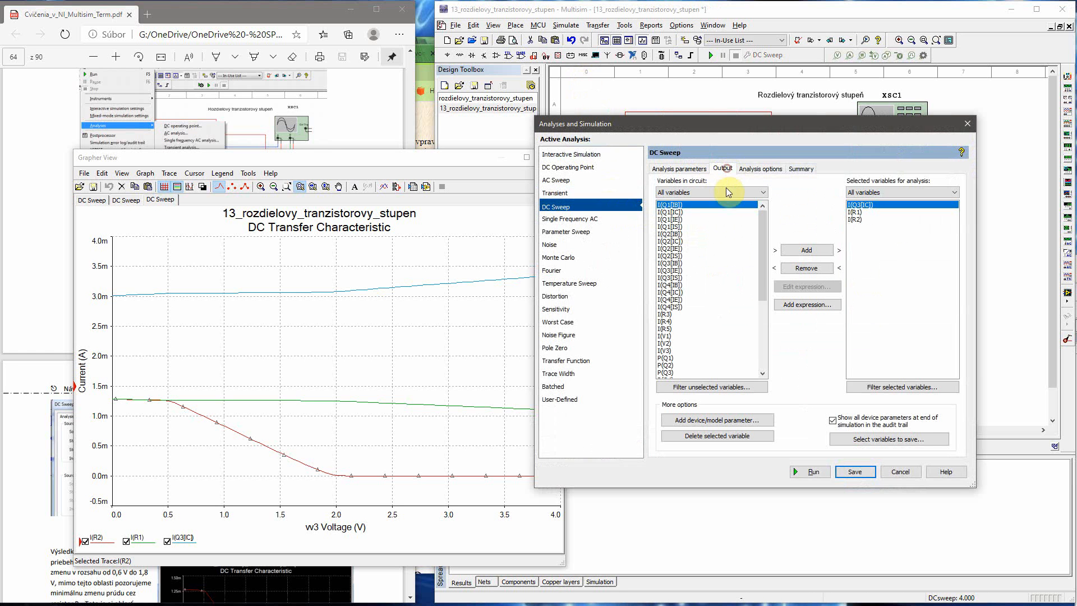
pyautogui.moveTo(762, 271); pyautogui.dragTo(756, 341)
pyautogui.click(664, 372)
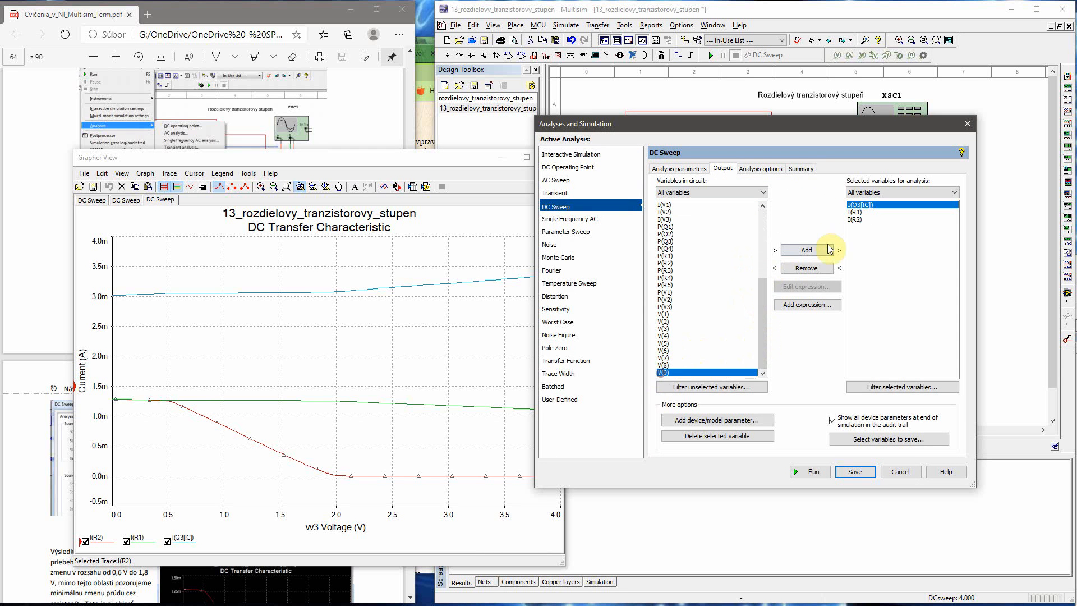
pyautogui.click(810, 249)
pyautogui.click(810, 471)
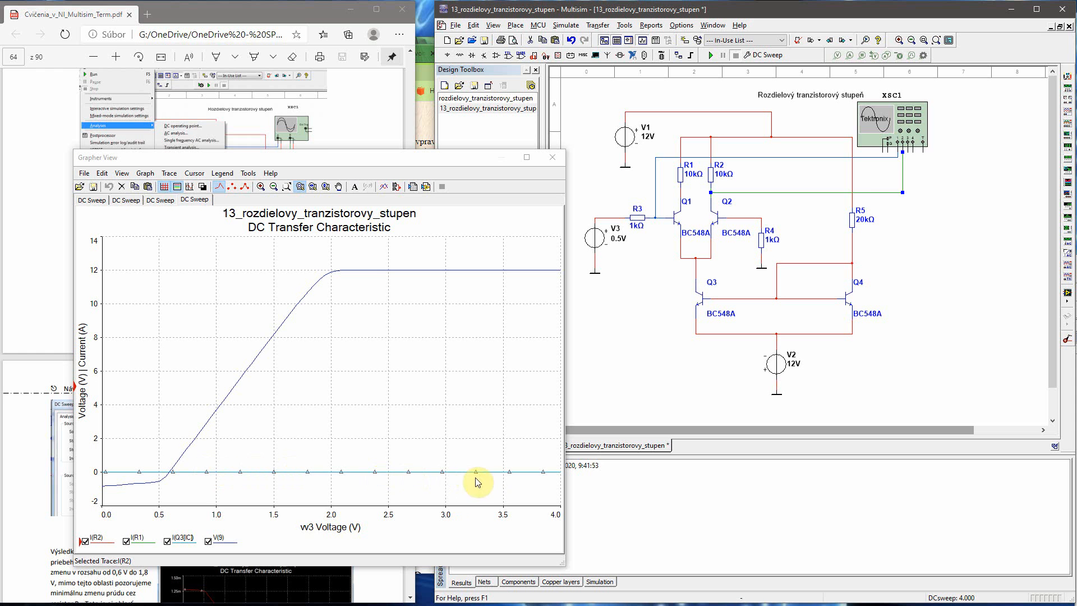
# - Compare the first sweep graph of I(R2) with the newest graph containing V(9), and close the Grapher View
pyautogui.click(520, 478)
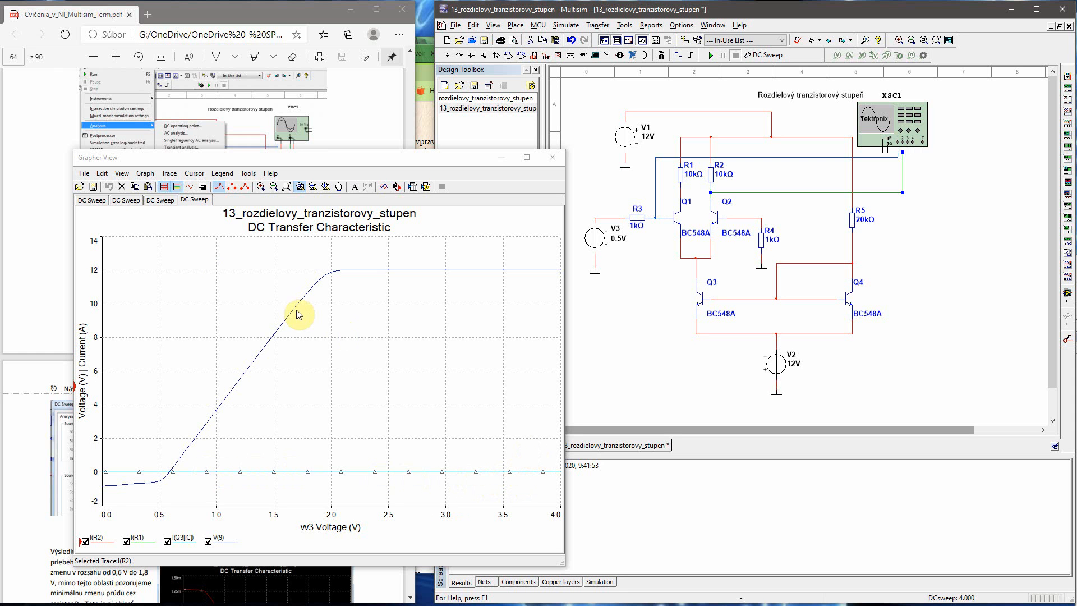
pyautogui.click(93, 201)
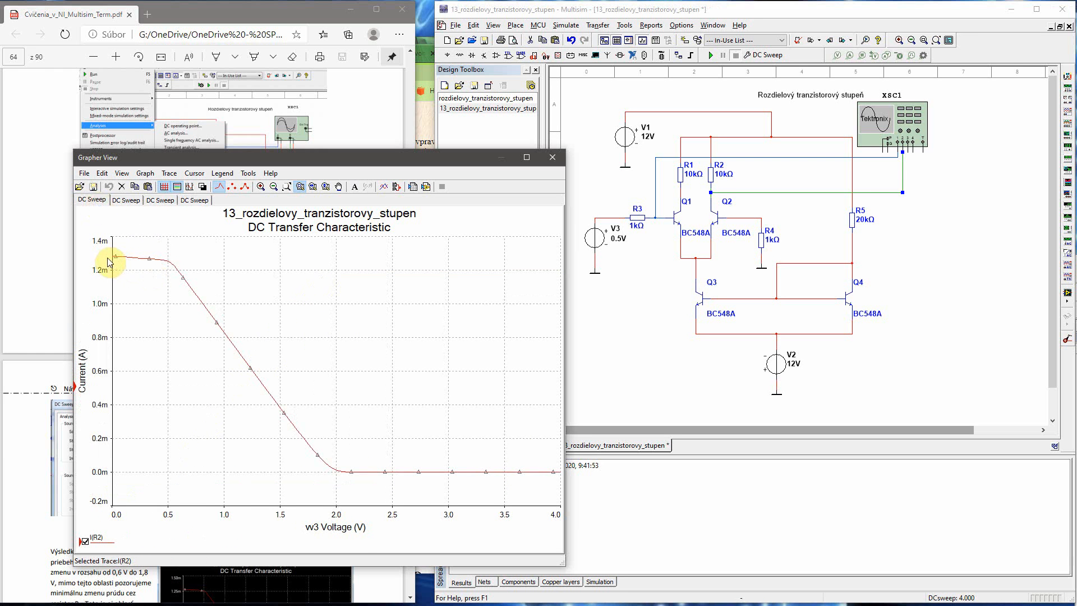
pyautogui.click(172, 264)
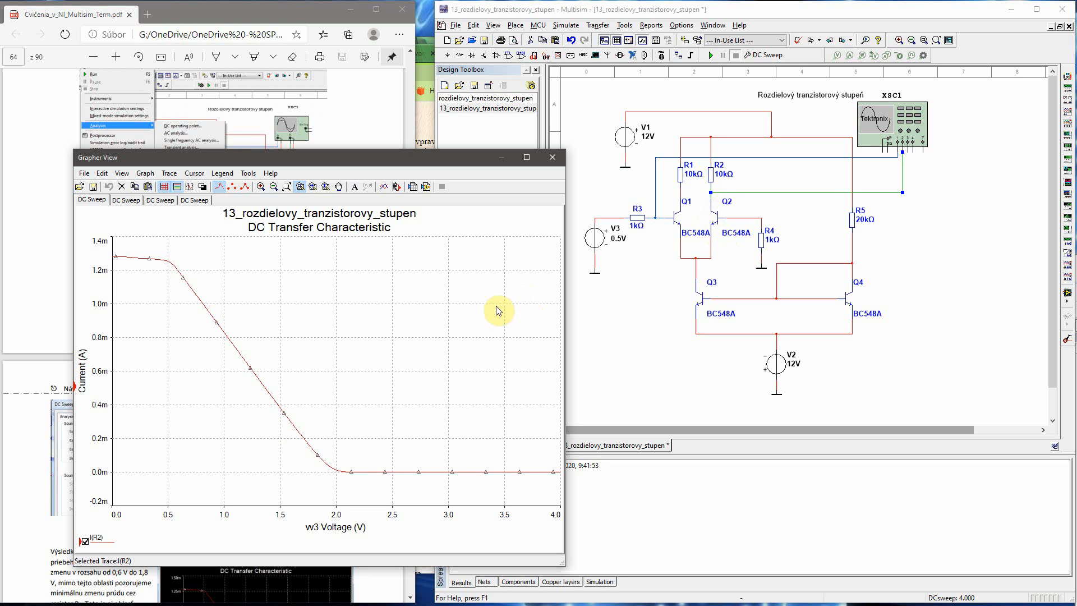
pyautogui.click(194, 201)
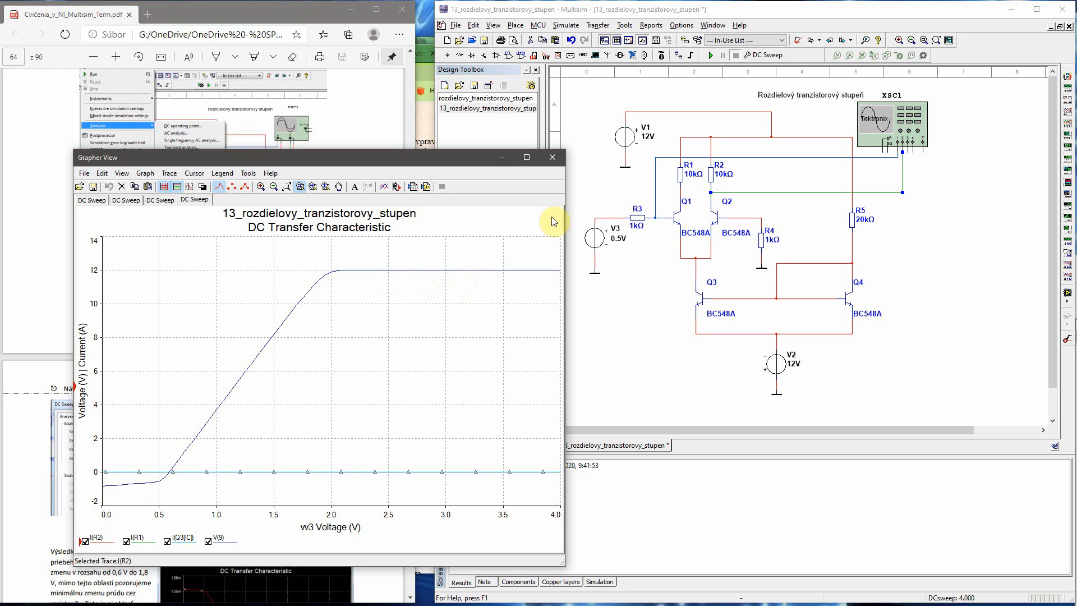
pyautogui.click(553, 159)
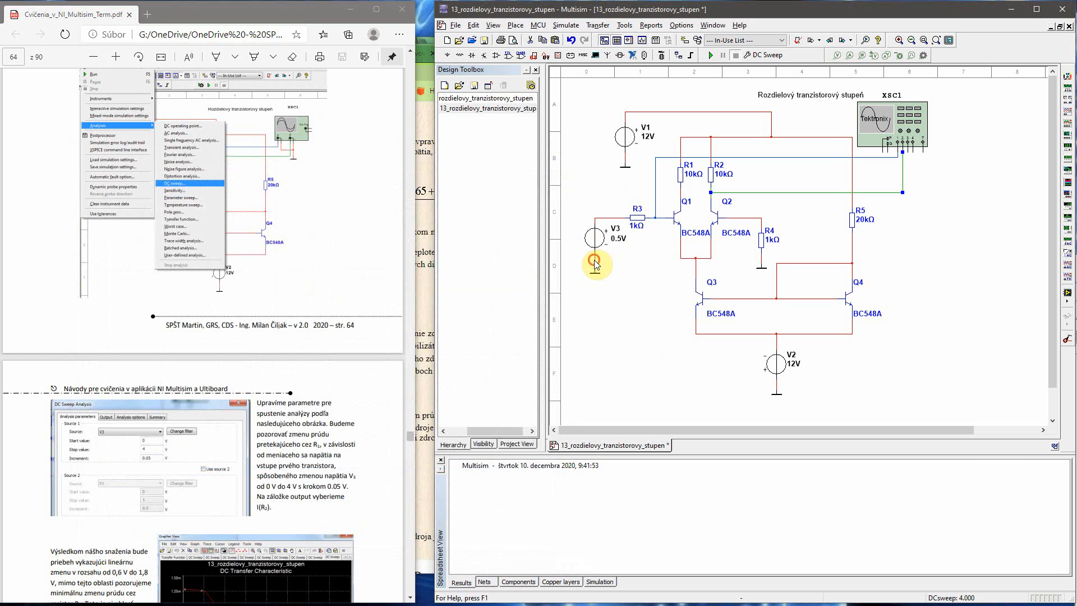
# - Delete the ground symbols and their connecting wires below source V3 and resistor R4
pyautogui.click(595, 262)
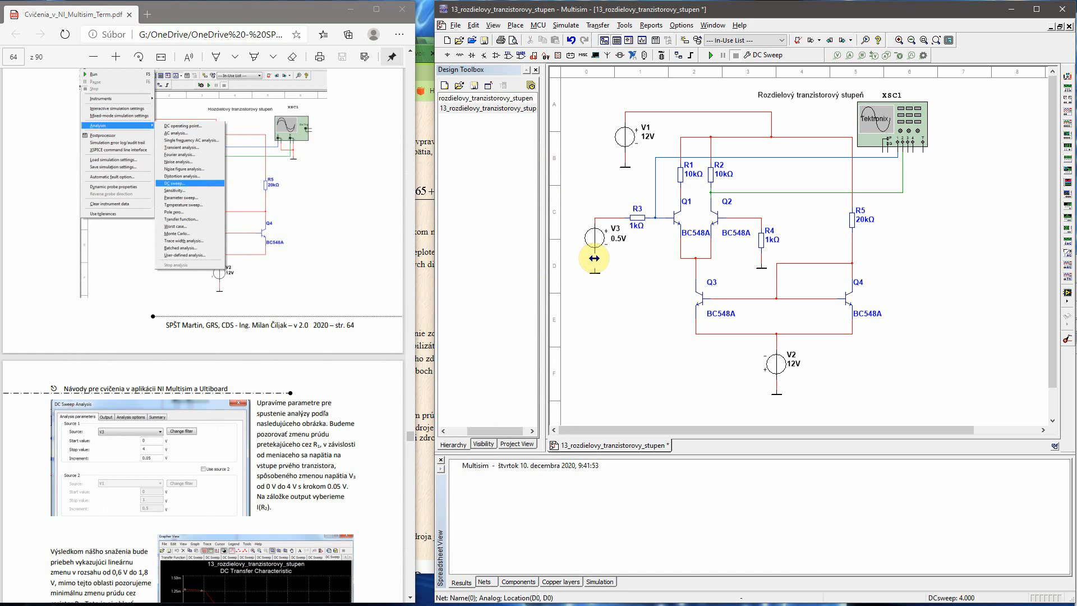
pyautogui.click(594, 273)
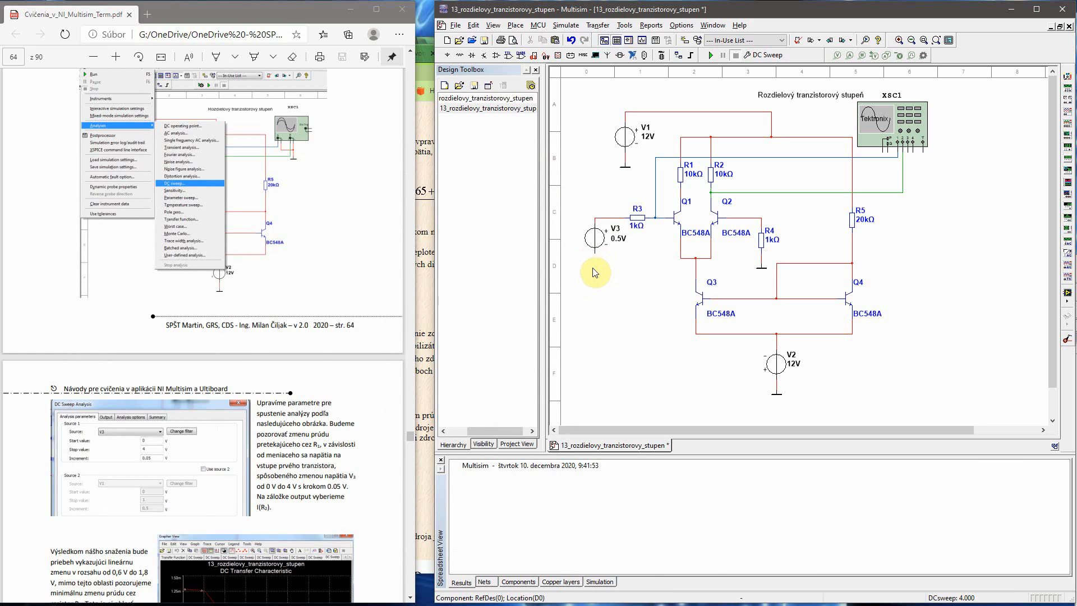
pyautogui.click(761, 258)
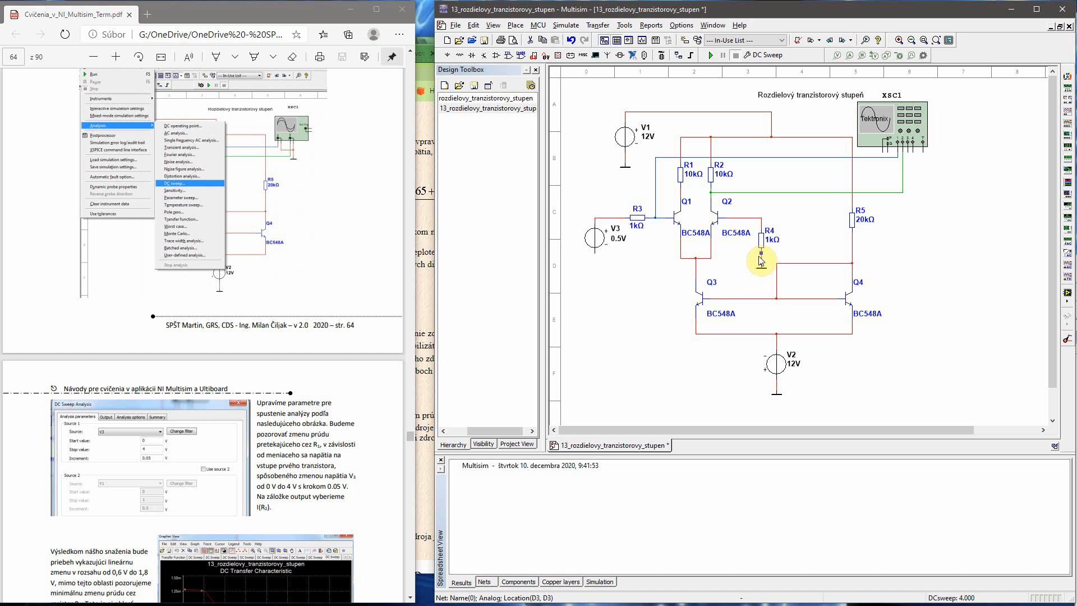
pyautogui.click(761, 269)
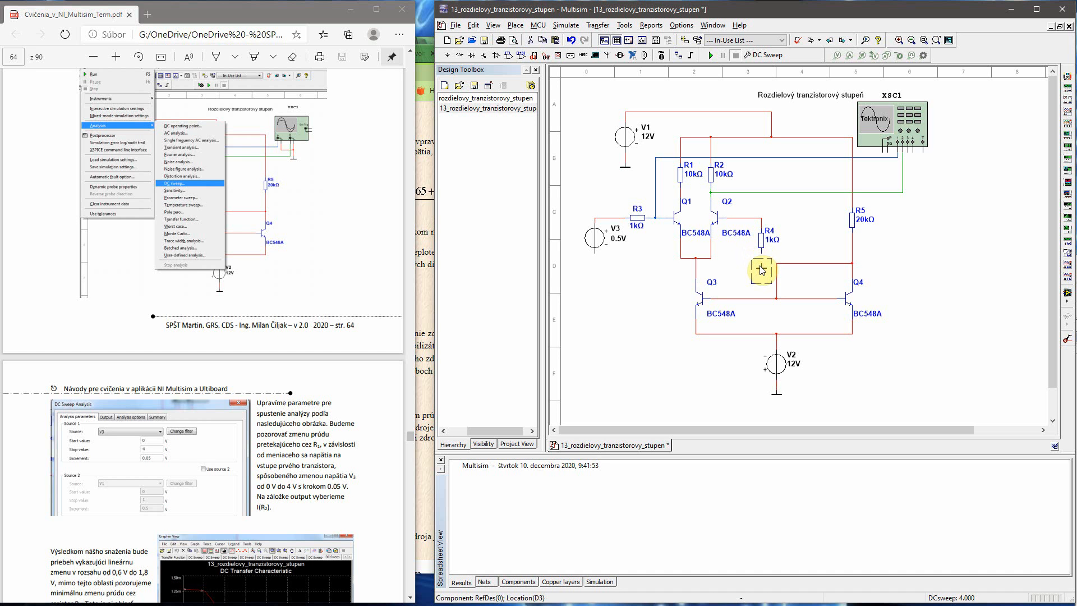
# - Rotate source V3 clockwise in three 90° turns so that it lies horizontally
pyautogui.click(596, 242)
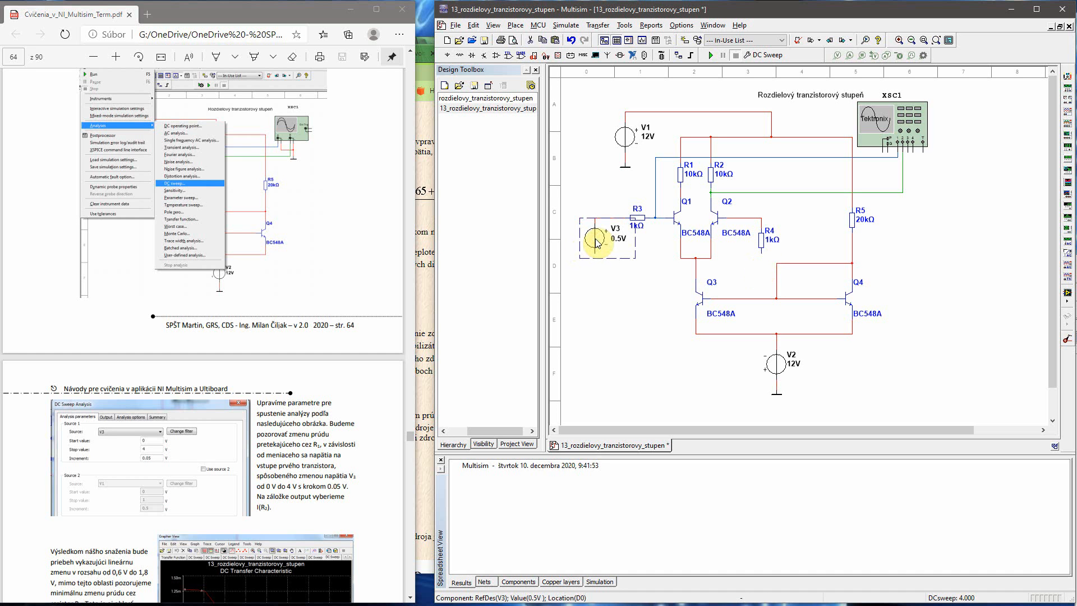
pyautogui.hotkey('ctrl', 'r')
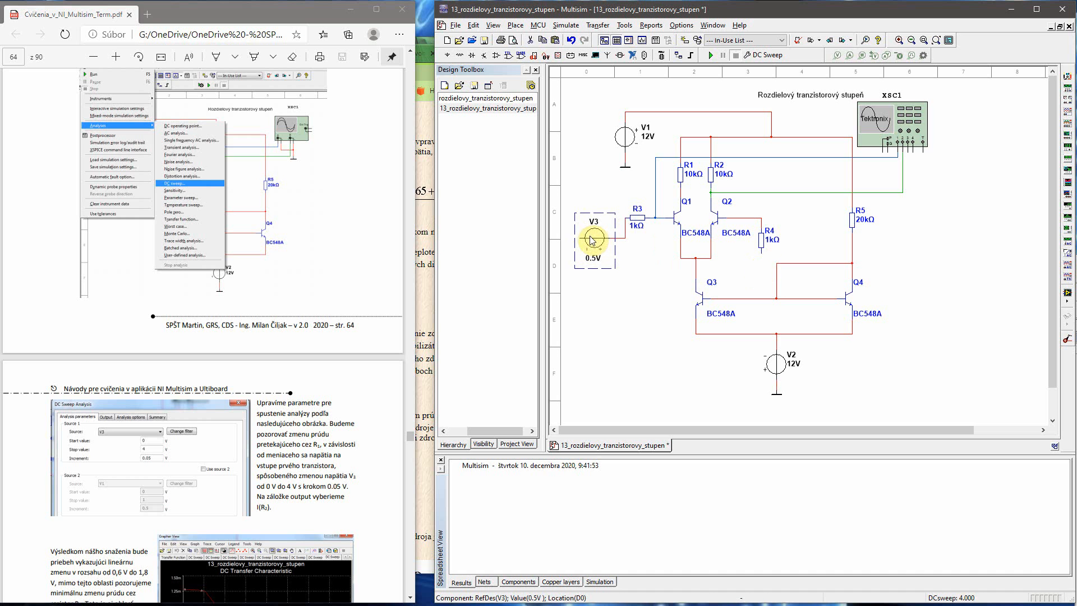
pyautogui.hotkey('ctrl', 'r')
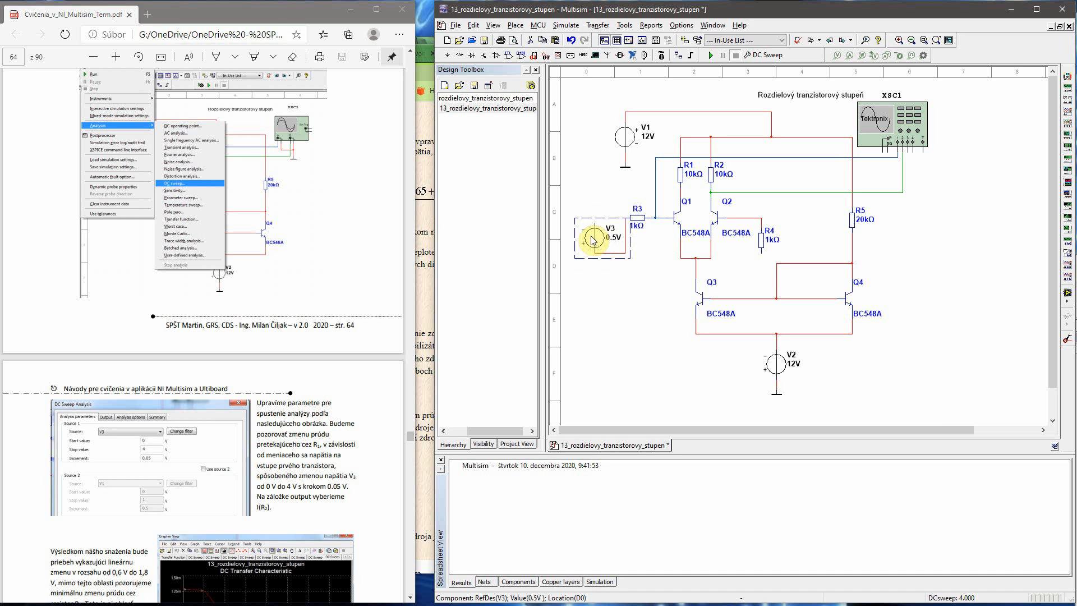
pyautogui.hotkey('ctrl', 'r')
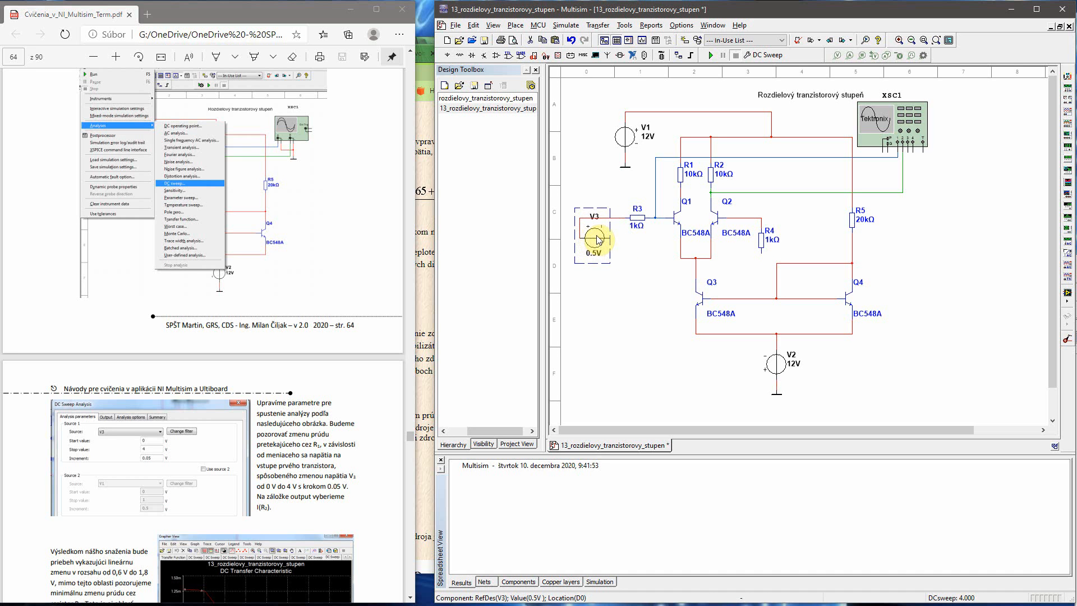
# - Move V3 down below R3 and wire its free terminal to the lower end of R4
pyautogui.moveTo(599, 241)
pyautogui.mouseDown()
pyautogui.moveTo(600, 261)
pyautogui.moveTo(762, 257)
pyautogui.mouseUp()
pyautogui.click(630, 272)
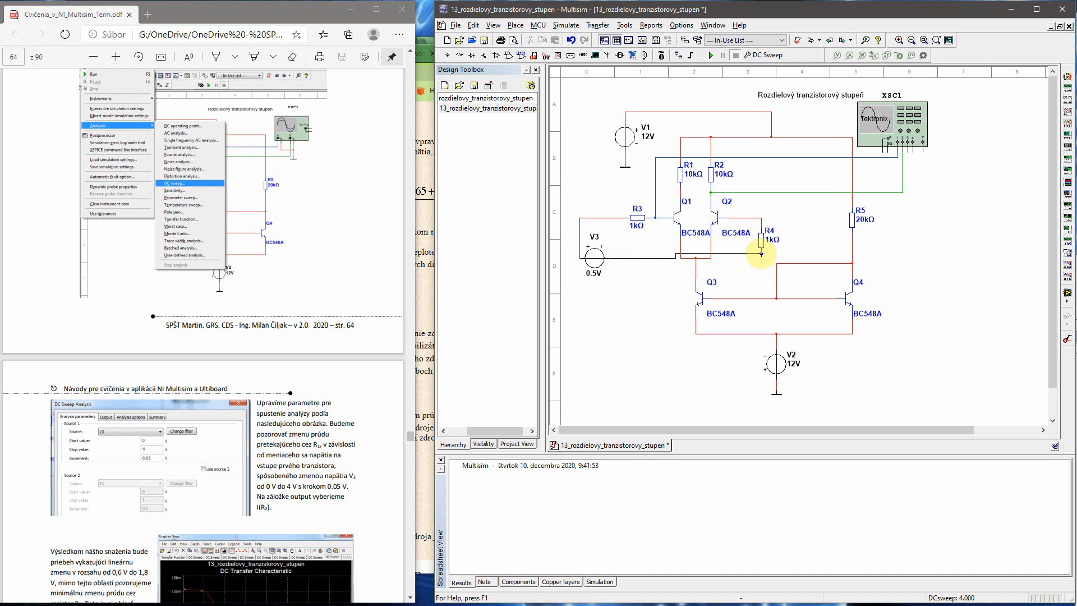
pyautogui.click(596, 272)
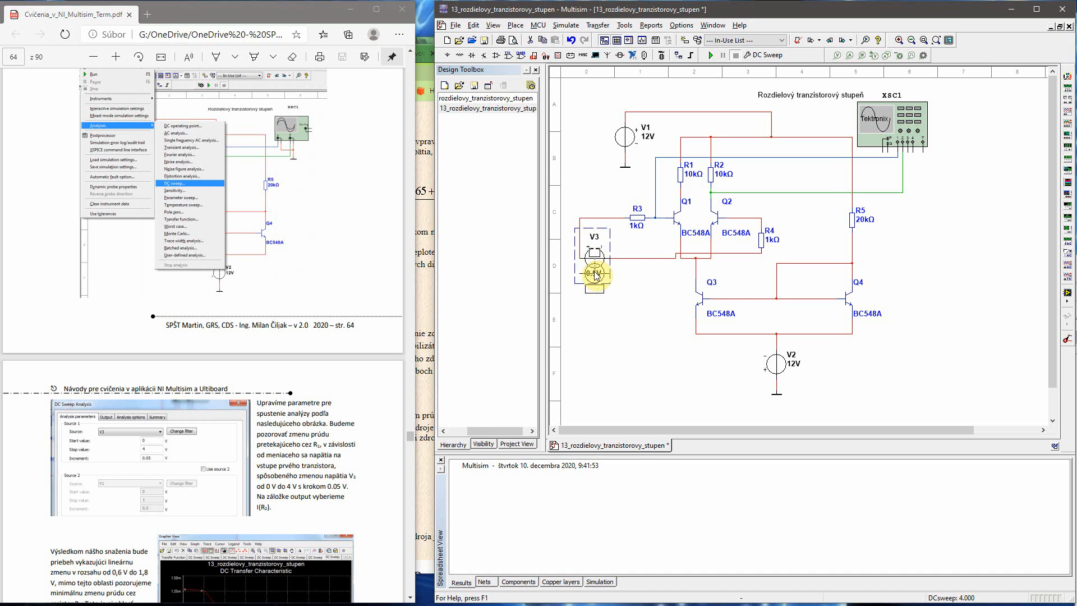
pyautogui.moveTo(597, 274); pyautogui.dragTo(597, 274)
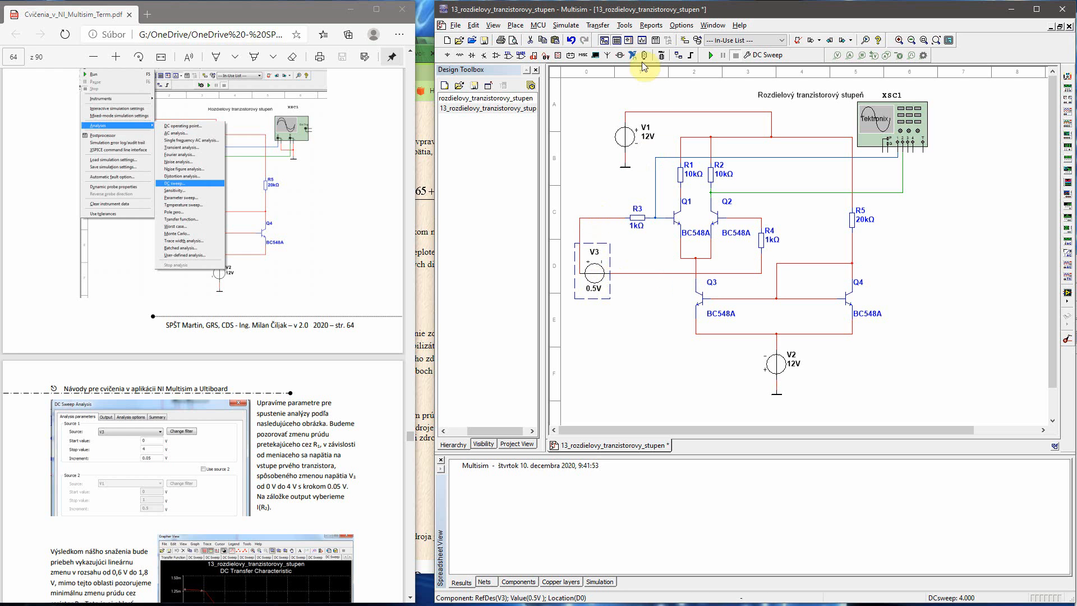
# - Remove V(9), I(R1) and I(Q3[IC]) from the DC Sweep output variables, keeping only I(R2)
pyautogui.click(566, 25)
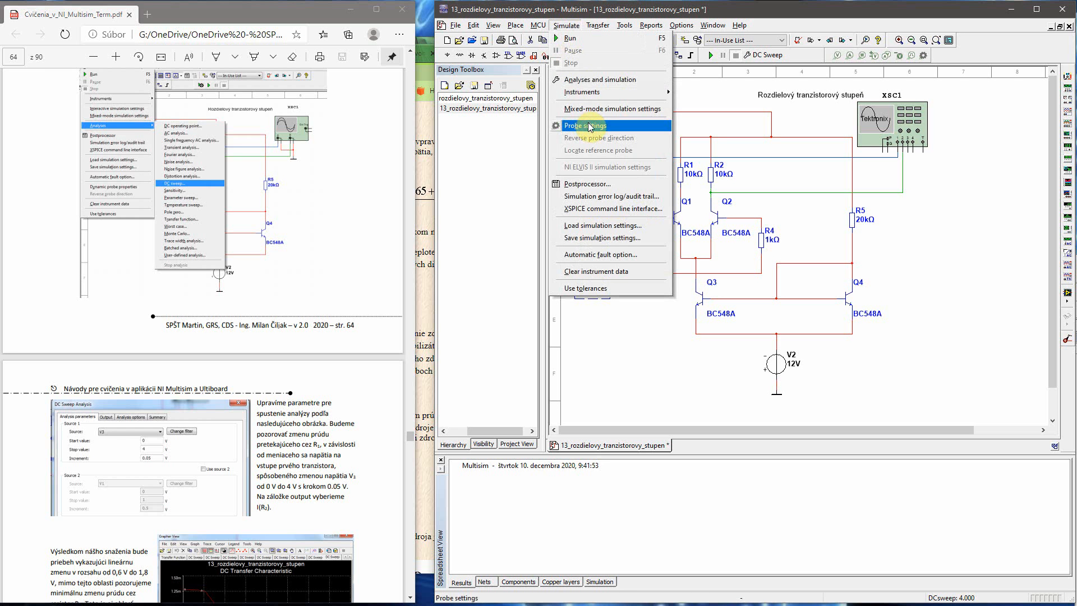
pyautogui.click(580, 79)
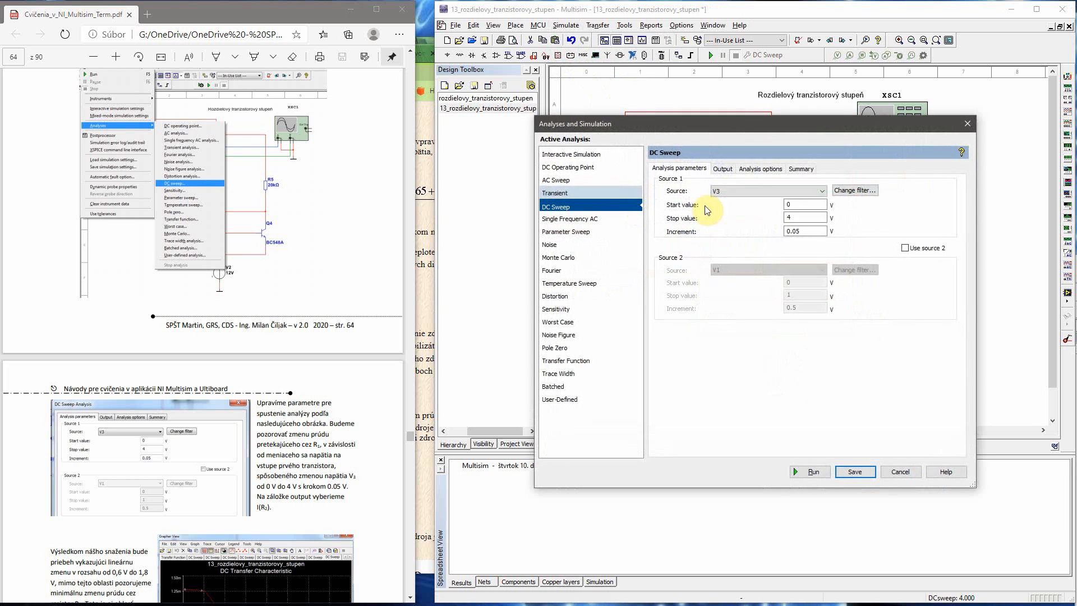
pyautogui.click(723, 169)
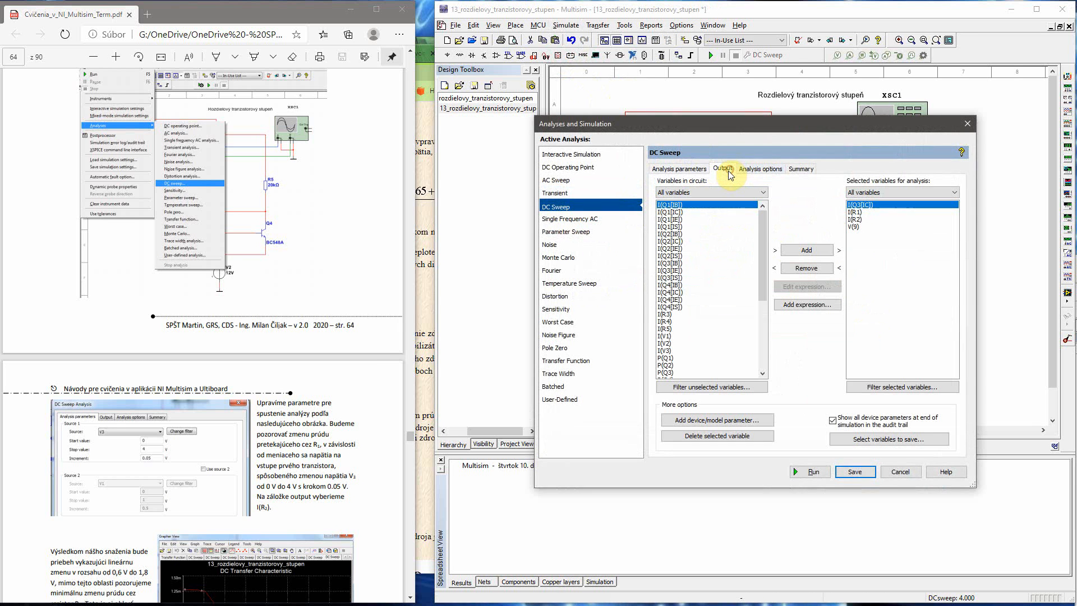
pyautogui.click(853, 227)
pyautogui.click(806, 268)
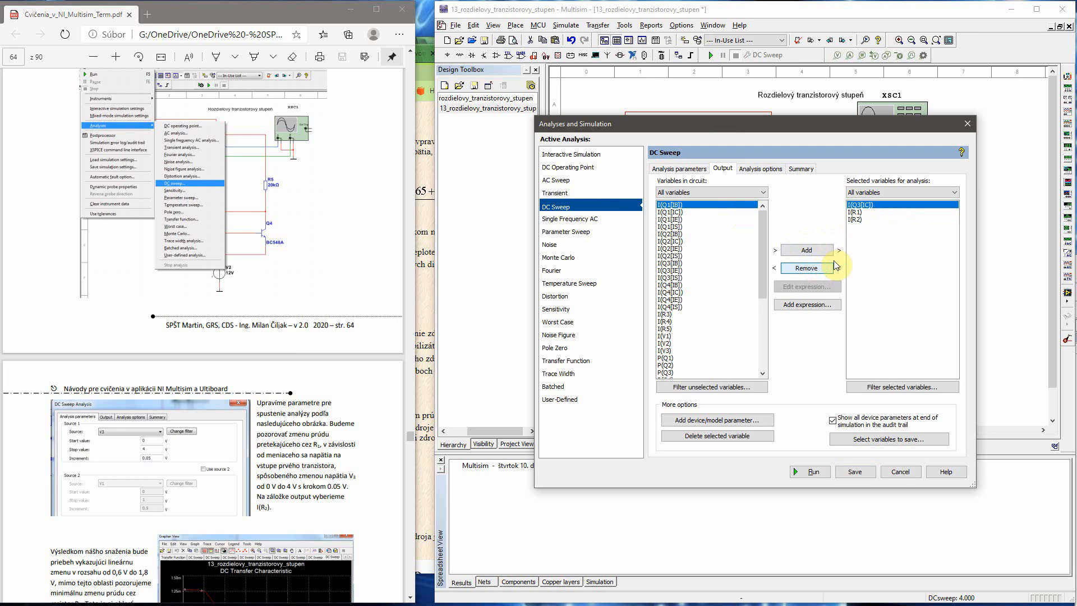
pyautogui.click(857, 213)
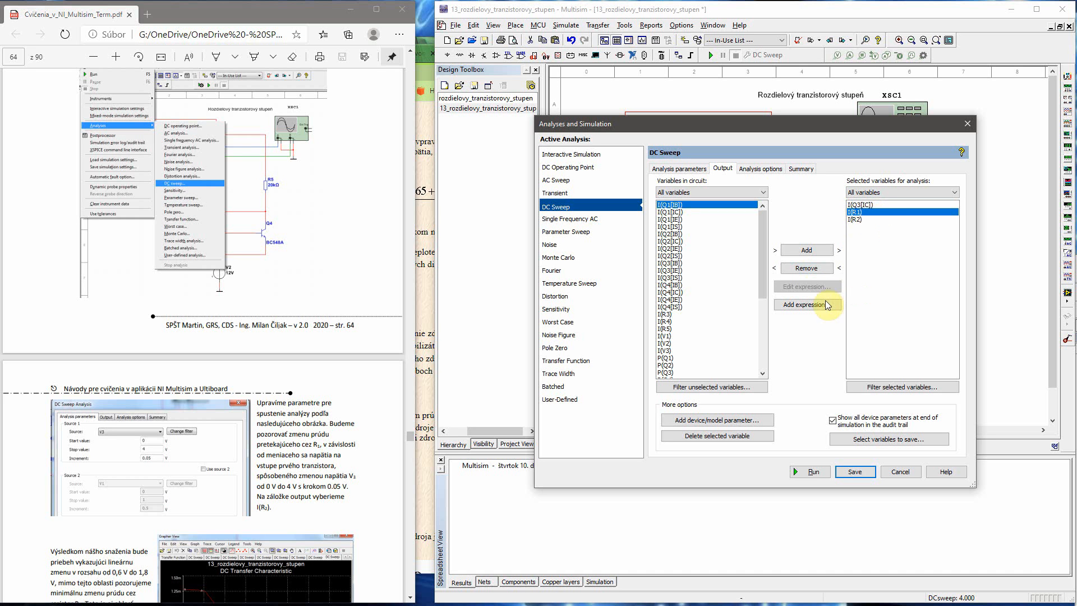
pyautogui.click(806, 268)
pyautogui.click(858, 204)
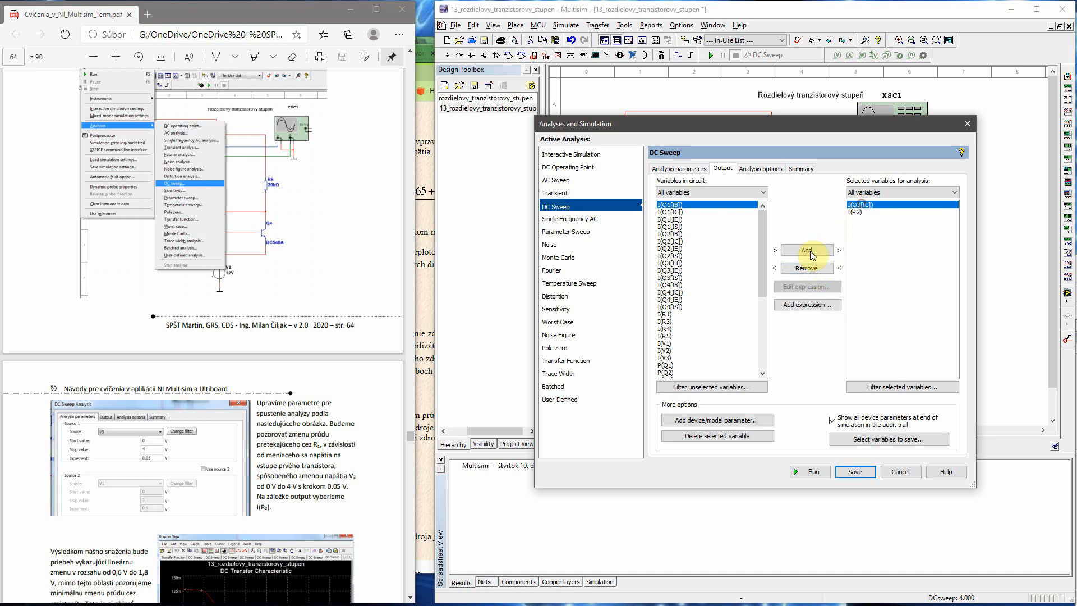
# - Run the DC sweep of V3 from -3 V to 3 V with a 0.05 V increment and close the resulting graph
pyautogui.click(679, 168)
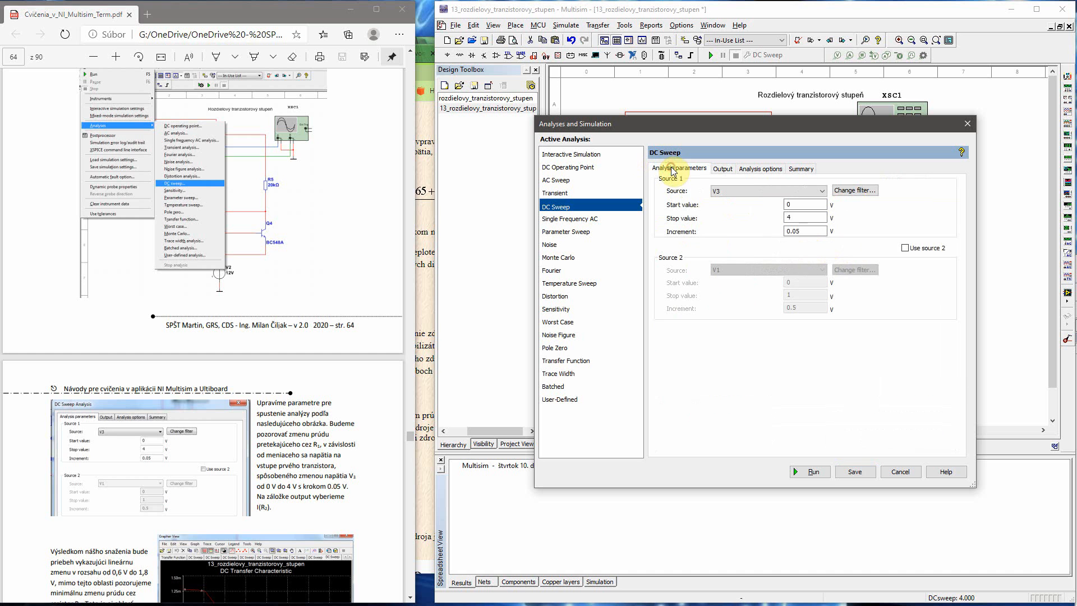
pyautogui.doubleClick(789, 205)
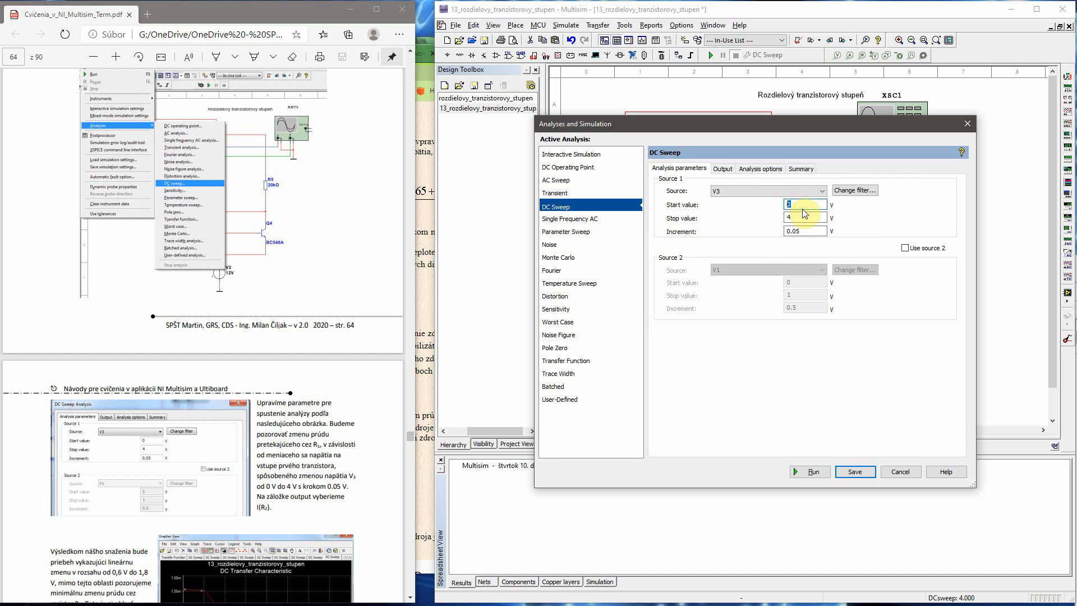
pyautogui.write('-3')
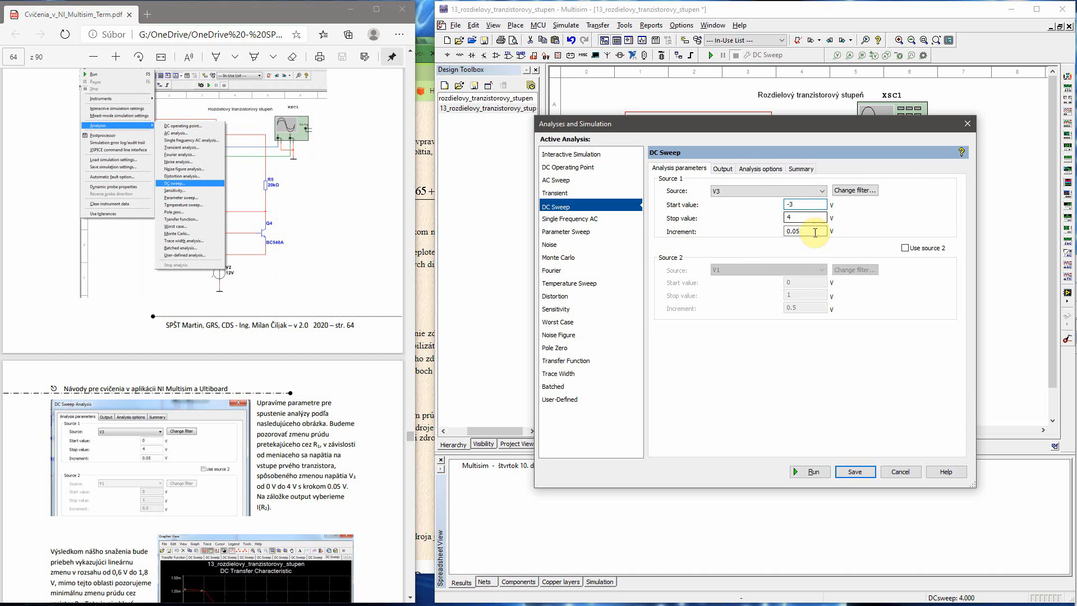
pyautogui.doubleClick(788, 218)
pyautogui.write('3')
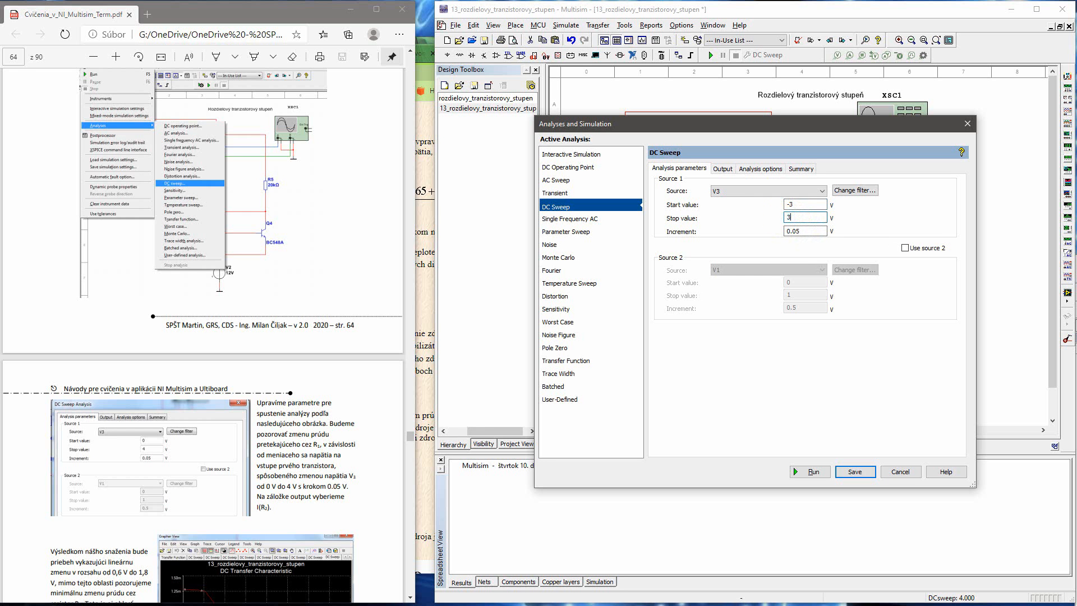
pyautogui.click(799, 232)
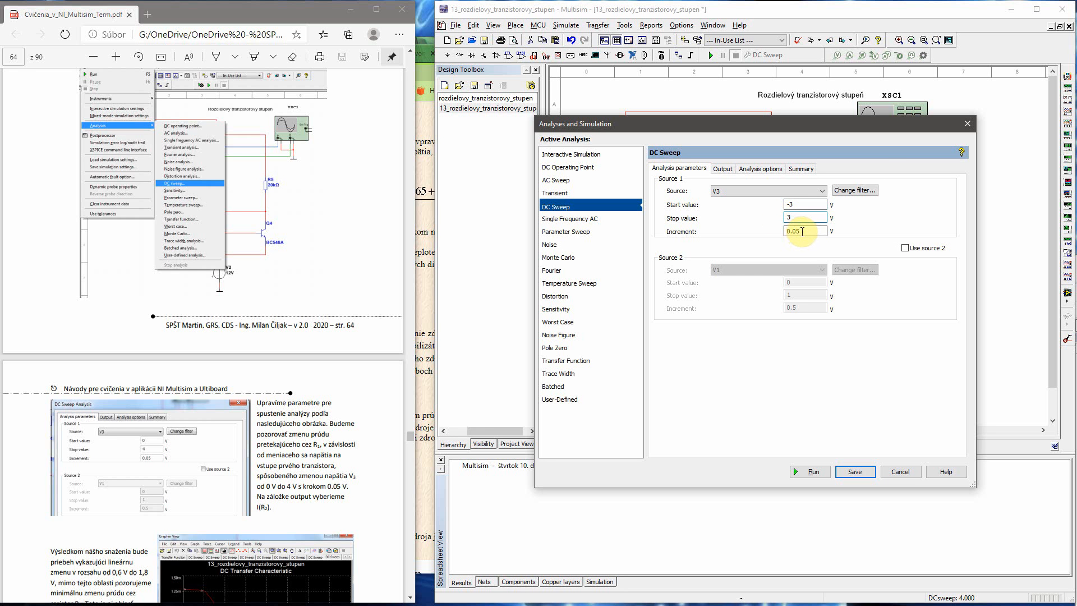
pyautogui.click(810, 471)
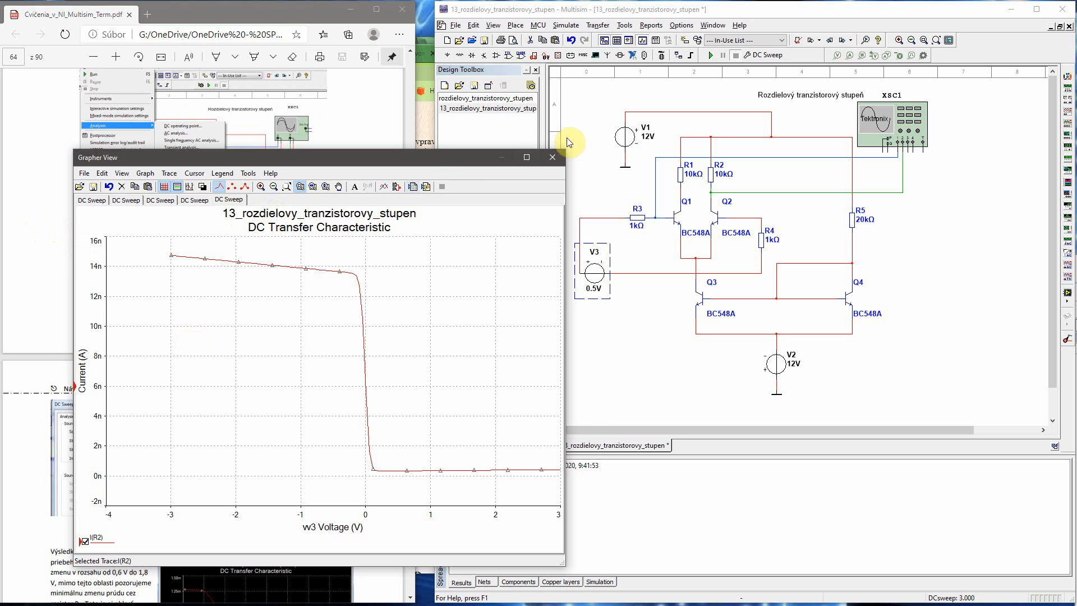
pyautogui.click(551, 155)
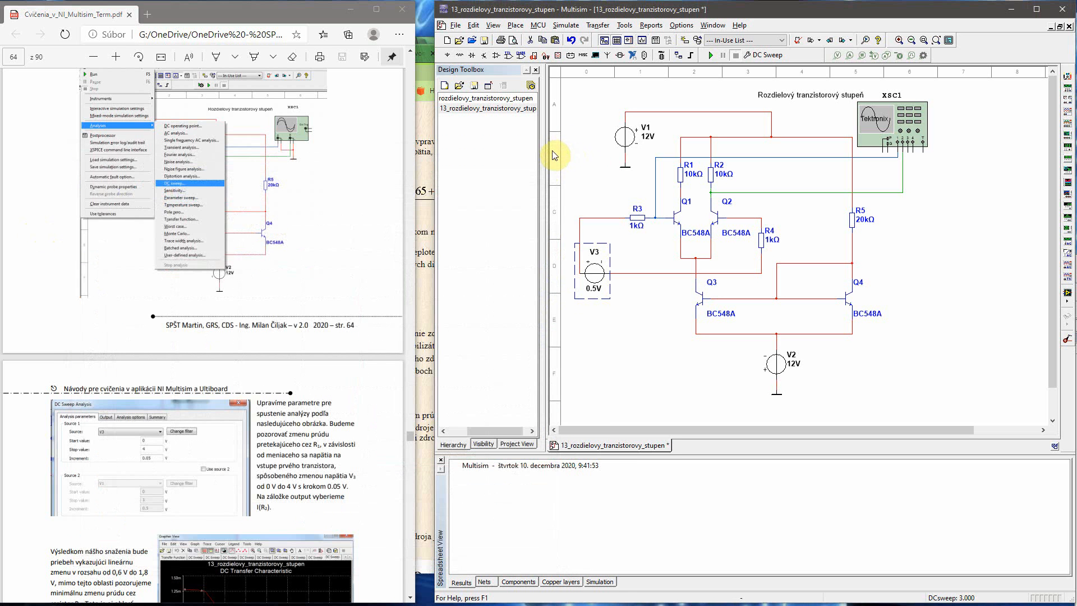
# - Create a new blank design and place a 12 V DC_POWER source on its sheet
pyautogui.click(455, 26)
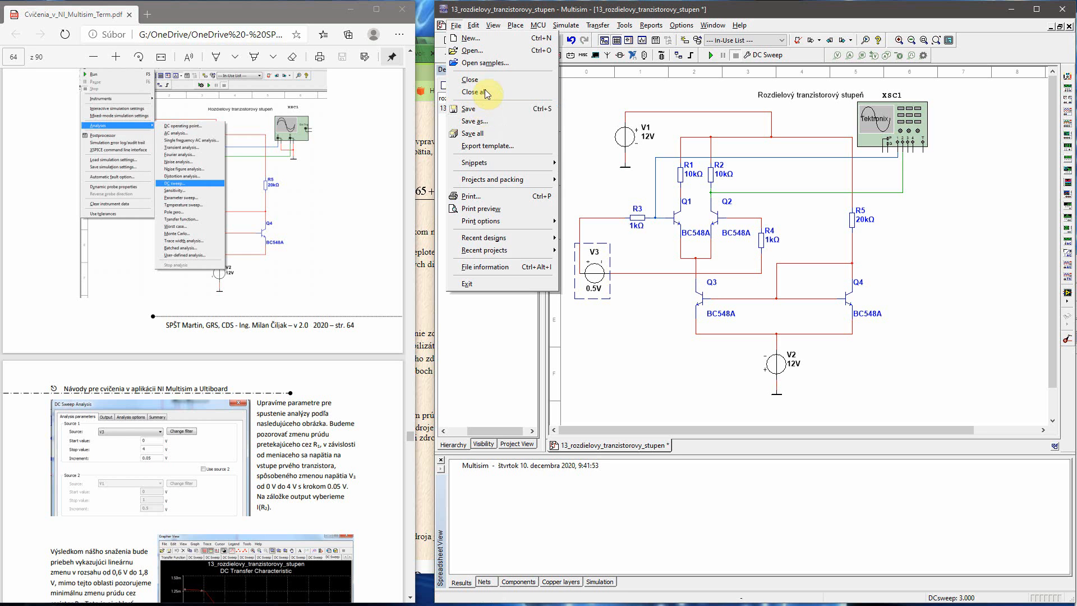
pyautogui.click(471, 39)
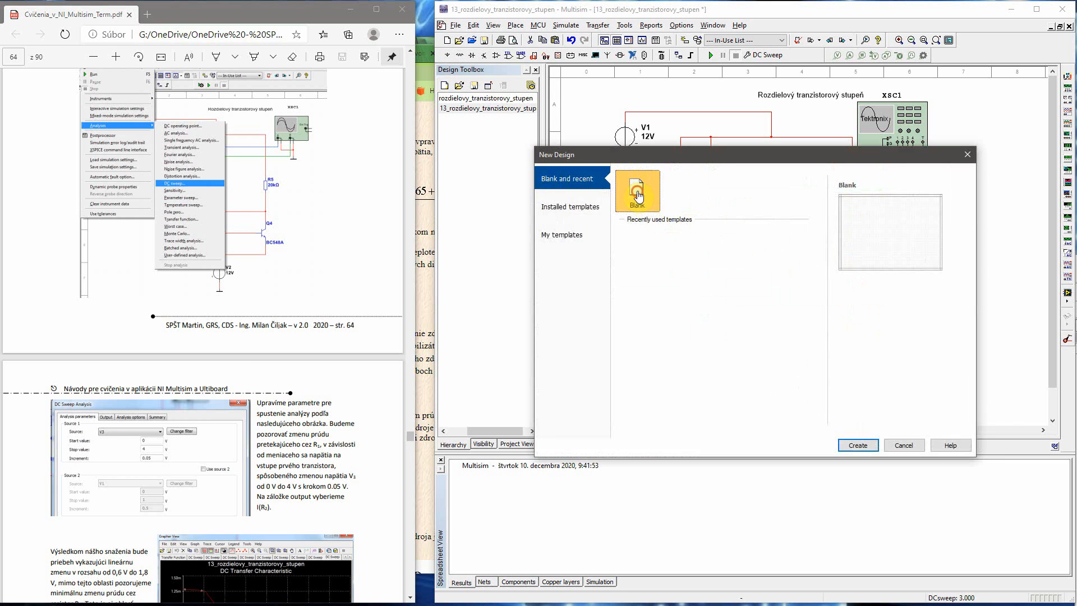
pyautogui.doubleClick(640, 190)
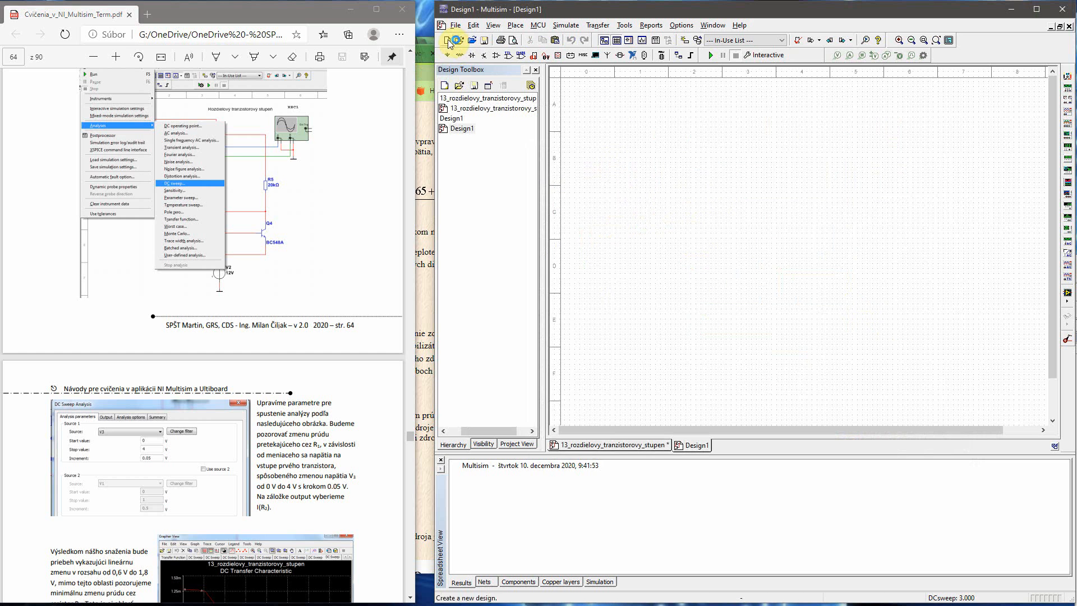
pyautogui.click(447, 55)
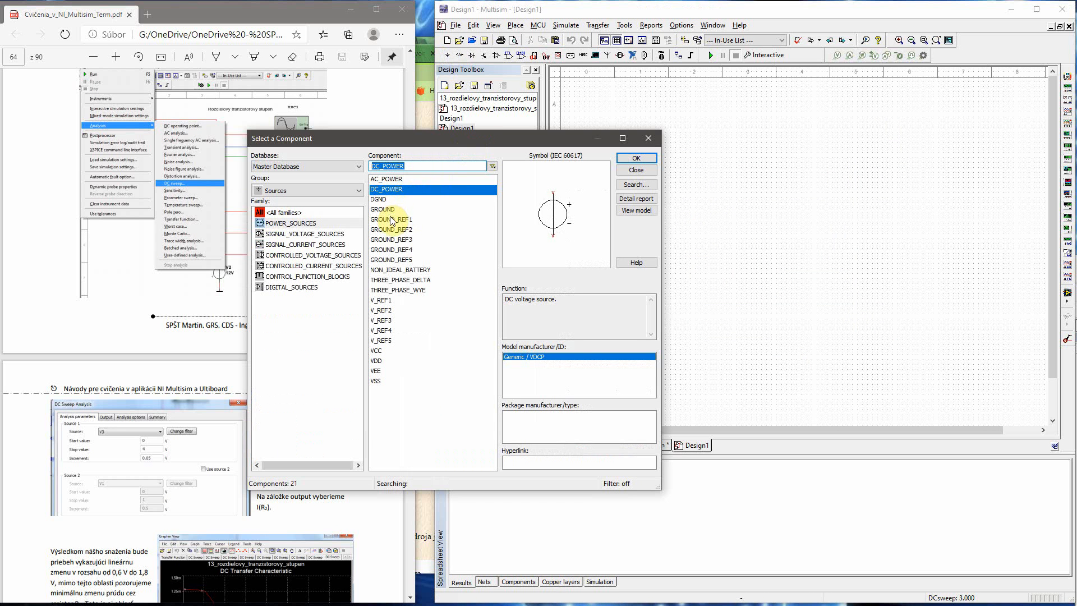
pyautogui.click(636, 158)
pyautogui.click(629, 230)
# - Place three GROUND symbols in a horizontal row below and to the right of source V1
pyautogui.click(648, 142)
pyautogui.click(383, 209)
pyautogui.click(634, 158)
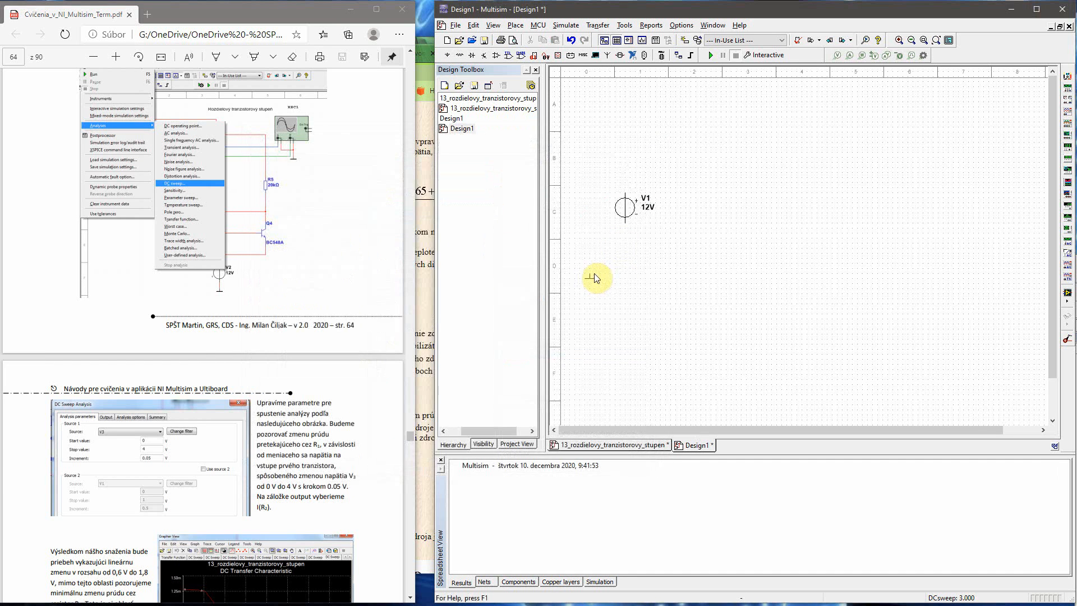
pyautogui.click(617, 267)
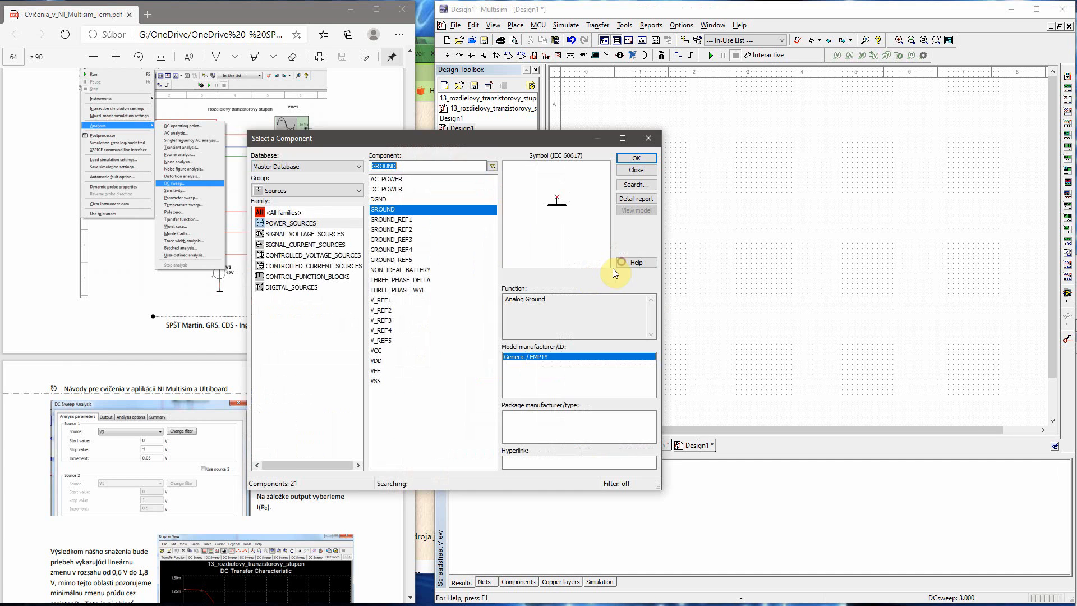
pyautogui.click(634, 160)
pyautogui.click(680, 265)
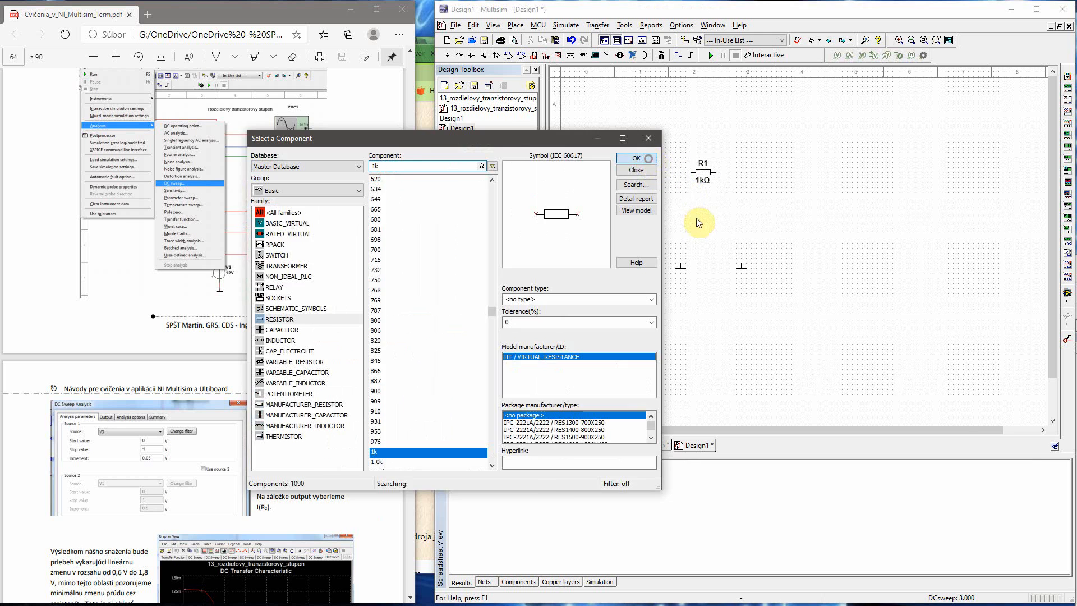
# - Place two 1 kΩ resistors one above the other over the middle ground symbol
pyautogui.press('Return')
pyautogui.click(698, 223)
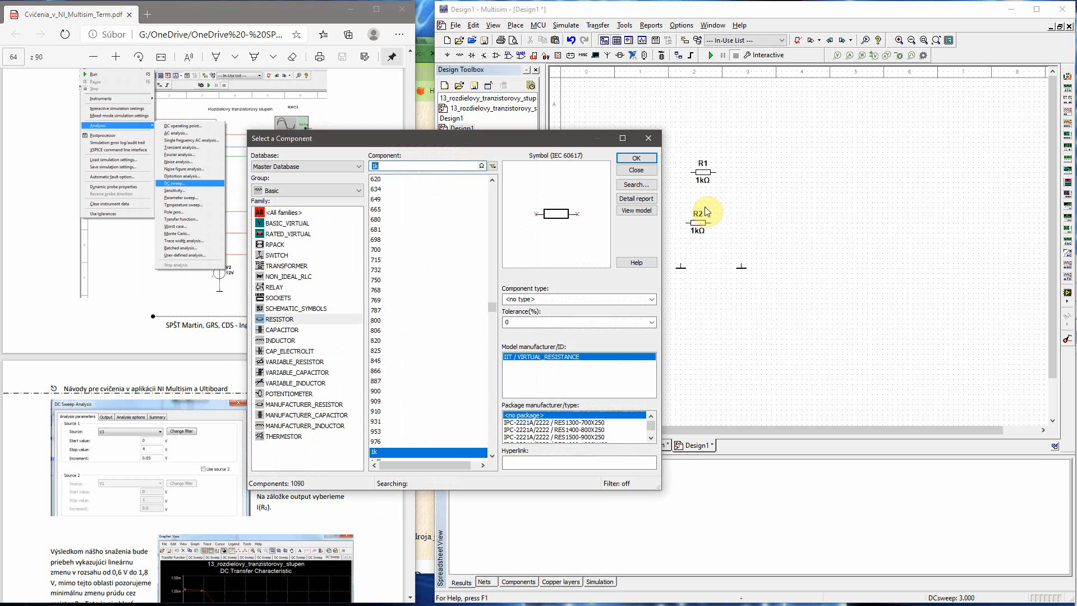
pyautogui.click(658, 137)
# - Rotate resistors R1 and R2 by 90° to stand vertically and line them up in one column
pyautogui.click(704, 174)
pyautogui.hotkey('ctrl', 'r')
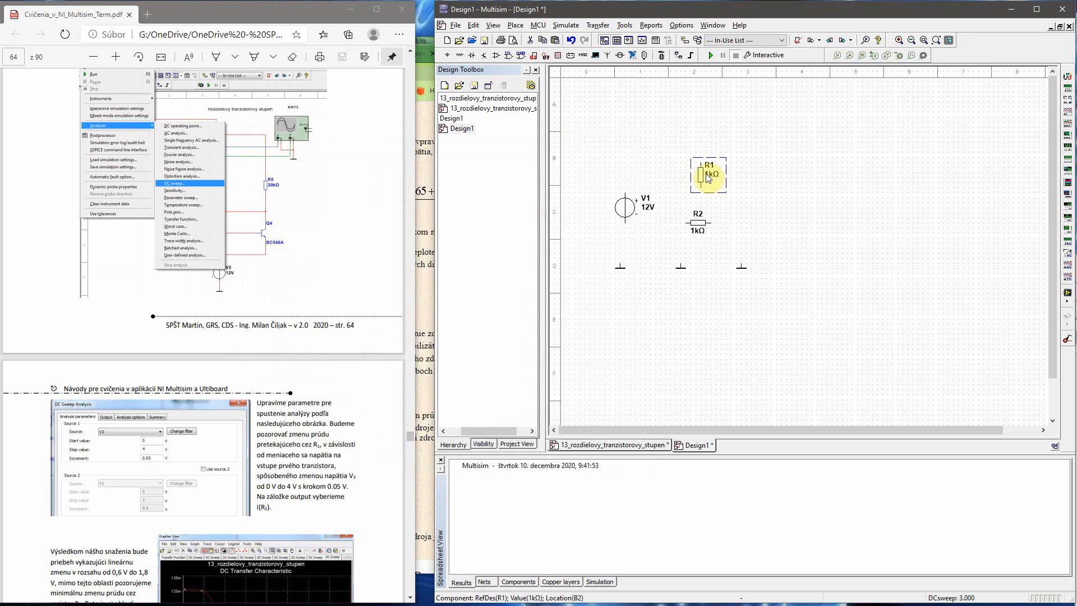
pyautogui.click(699, 224)
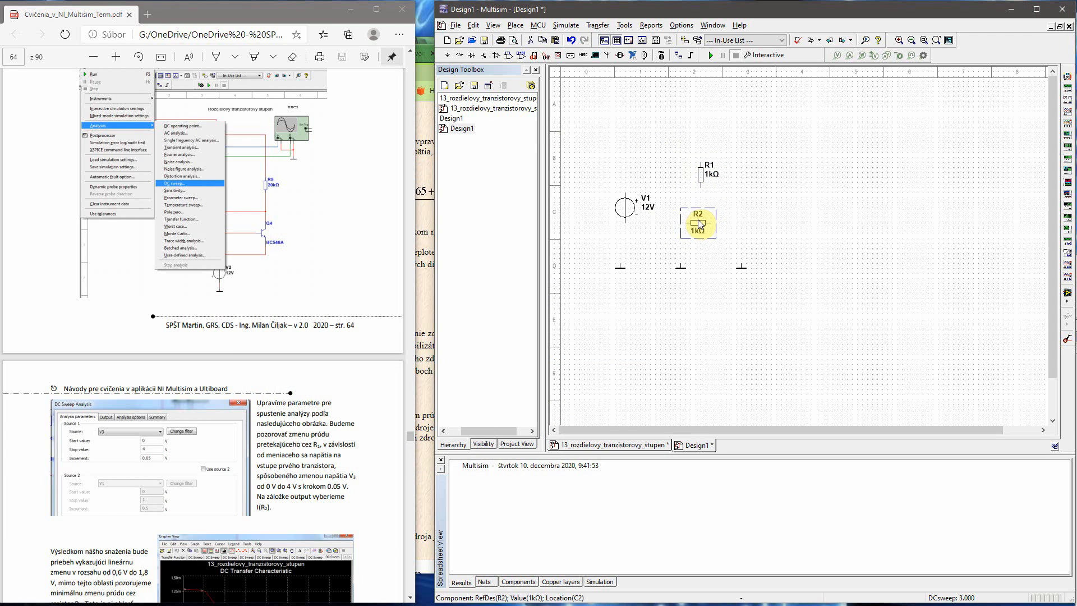
pyautogui.hotkey('ctrl', 'r')
pyautogui.click(757, 228)
pyautogui.moveTo(696, 227); pyautogui.dragTo(689, 231)
pyautogui.click(702, 175)
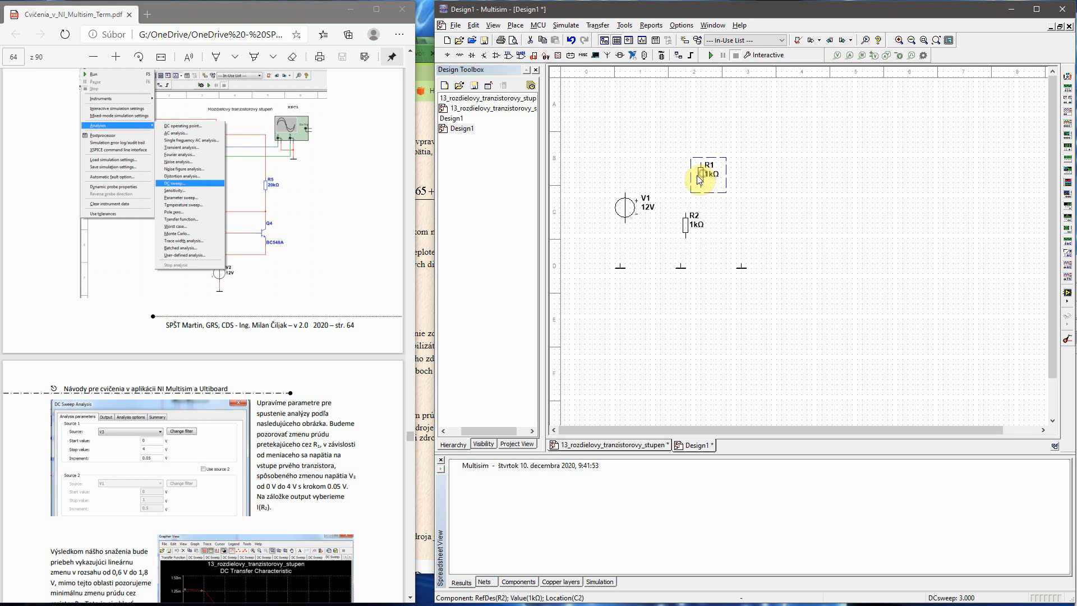
pyautogui.moveTo(699, 179); pyautogui.dragTo(684, 183)
pyautogui.click(734, 205)
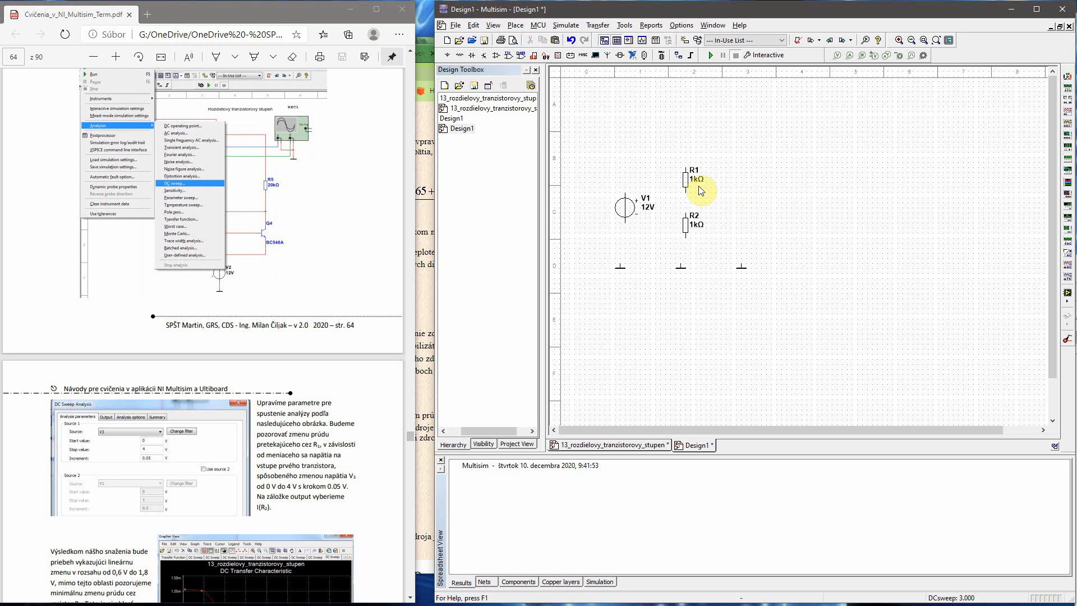
# - Place a third 1 kΩ resistor above the rightmost ground symbol and rotate it 90° to stand vertically
pyautogui.click(460, 55)
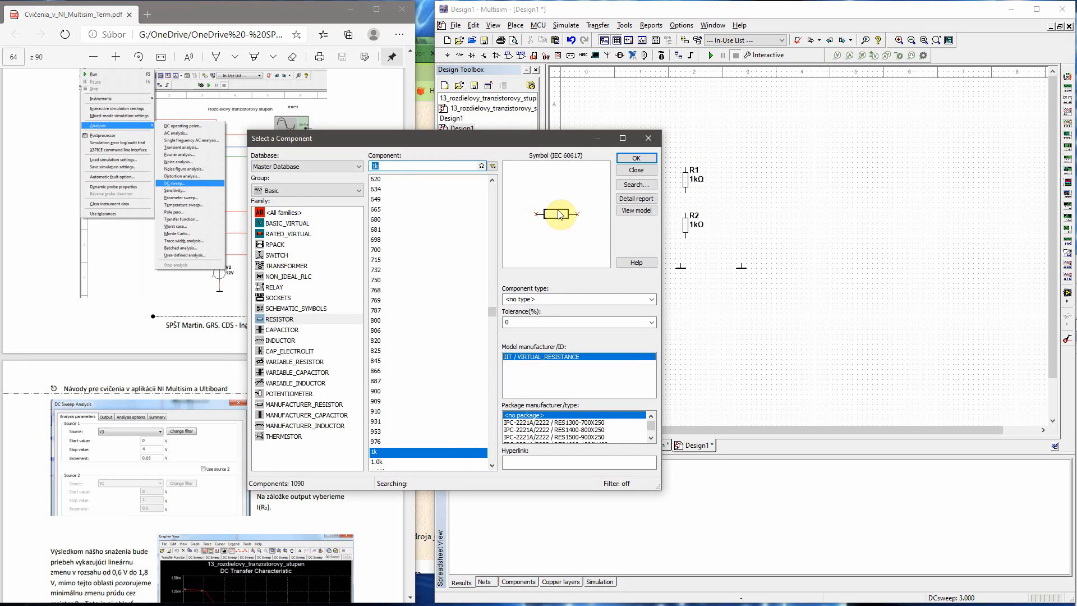
pyautogui.click(636, 158)
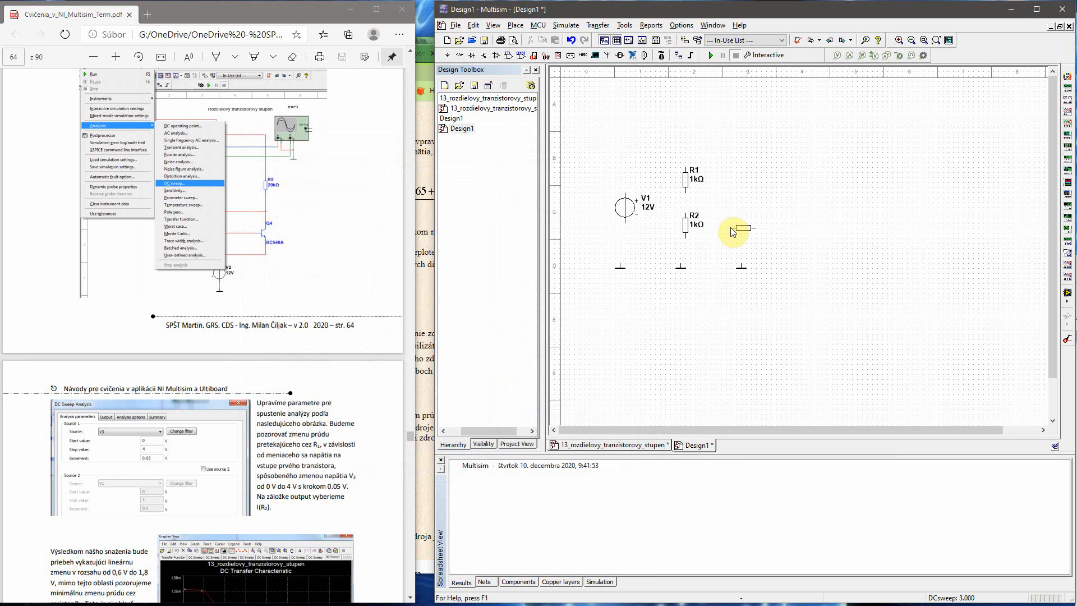
pyautogui.click(734, 232)
pyautogui.click(636, 147)
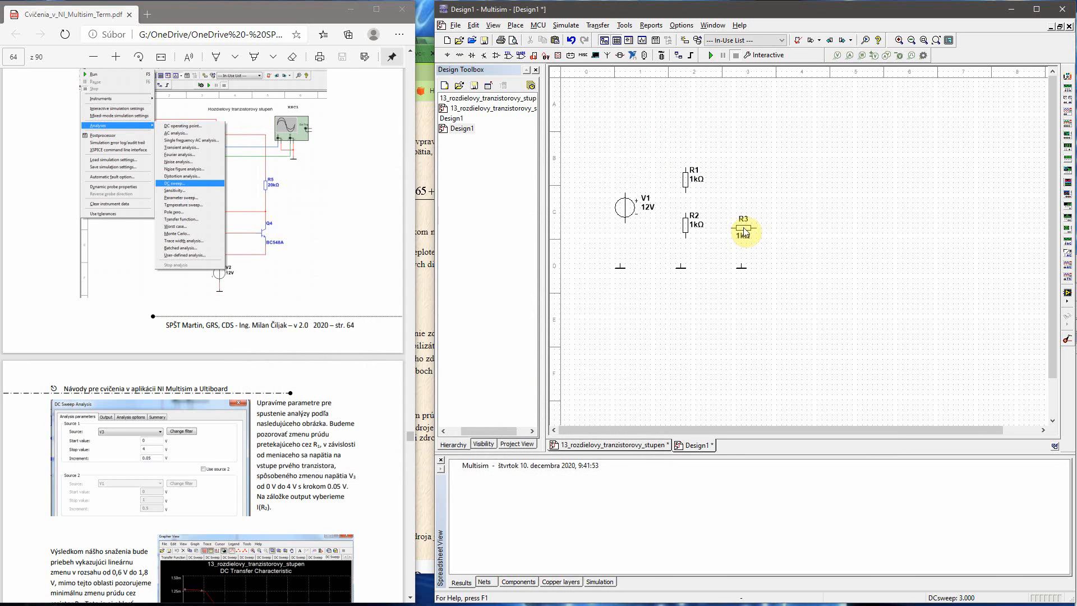
pyautogui.click(745, 230)
pyautogui.hotkey('ctrl', 'r')
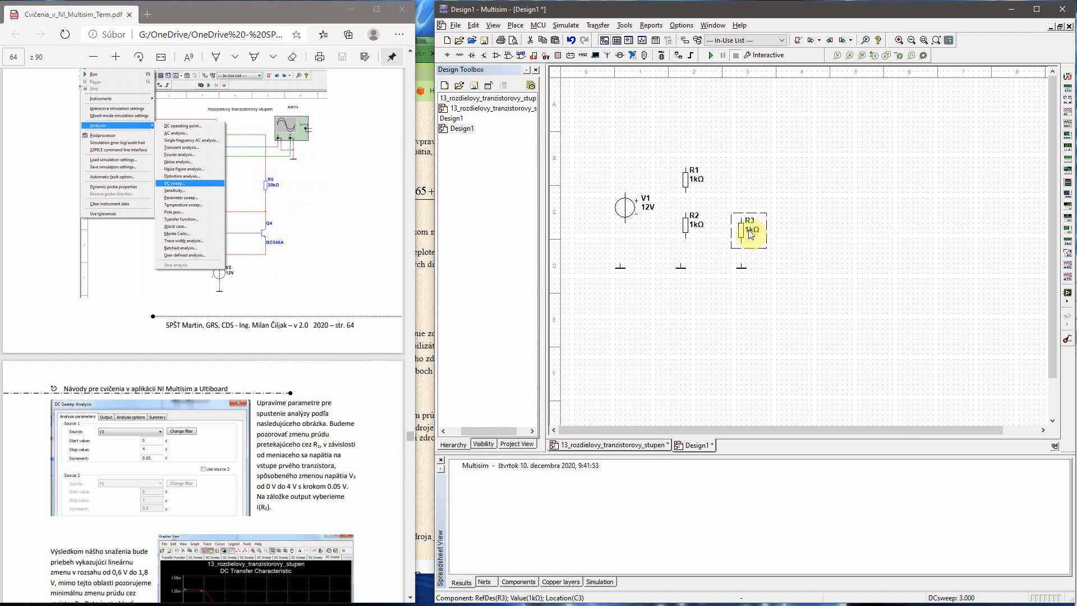
# - Set the resistance of R3 to 10 kΩ
pyautogui.doubleClick(749, 231)
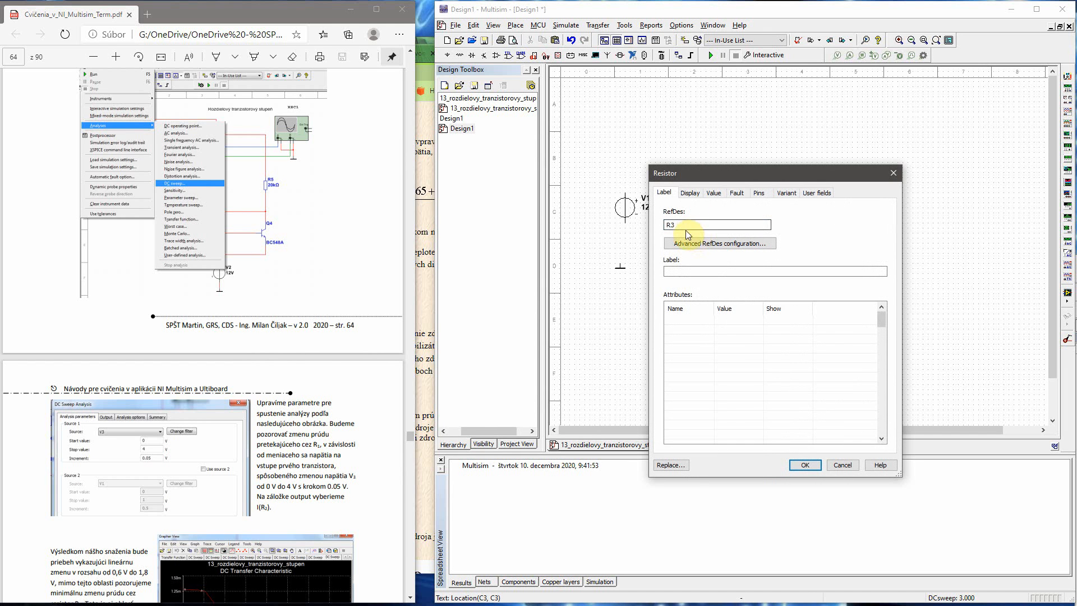
pyautogui.click(691, 192)
pyautogui.click(719, 196)
pyautogui.doubleClick(747, 220)
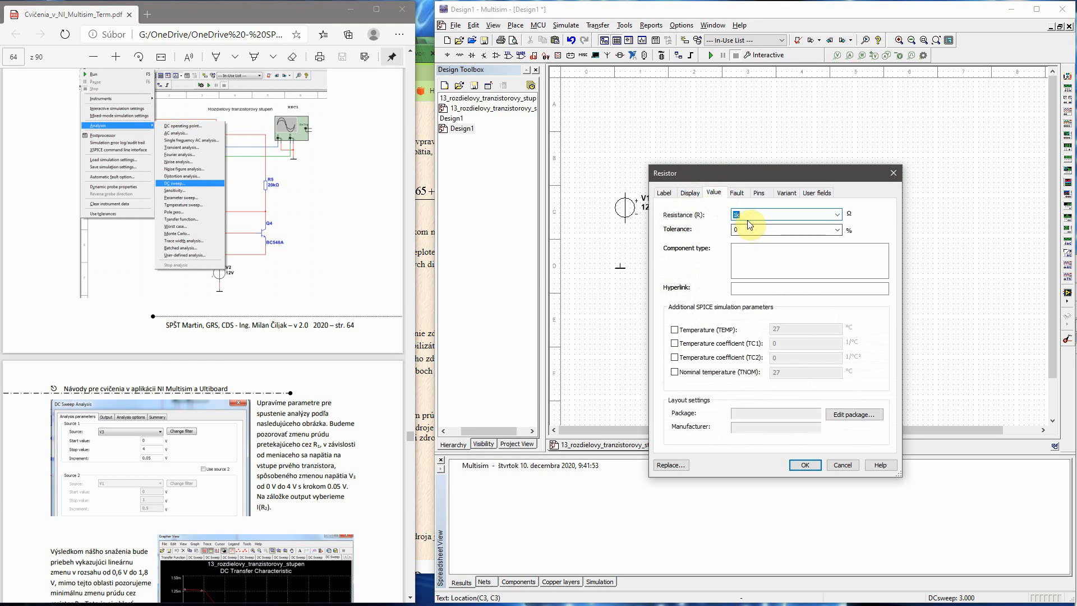
pyautogui.write('10')
pyautogui.click(804, 464)
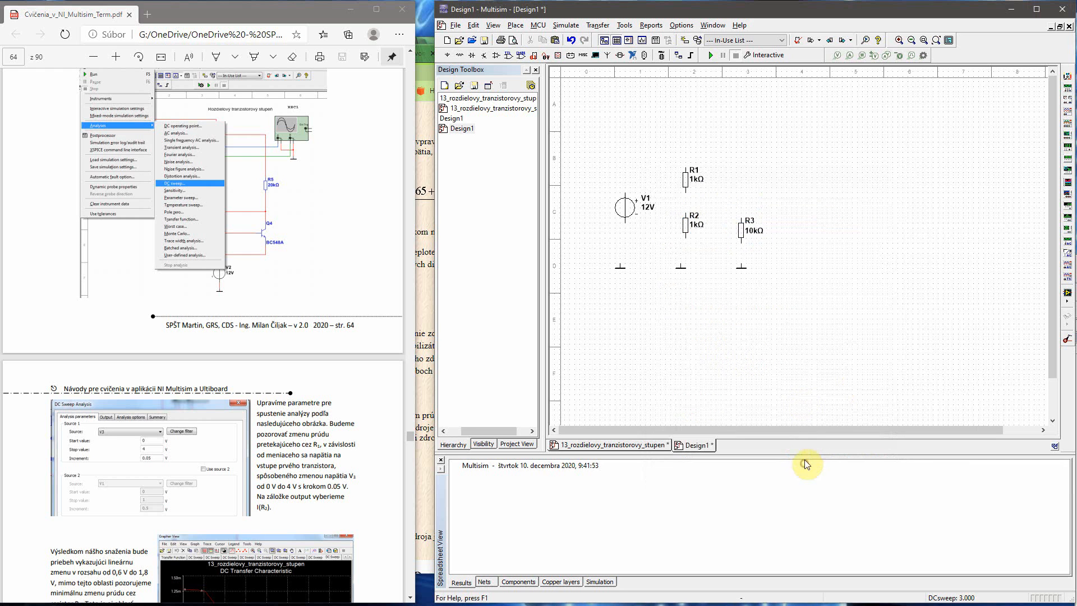
# - Shift R2, R1 and V1 slightly left so that they line up directly above their ground symbols
pyautogui.click(685, 229)
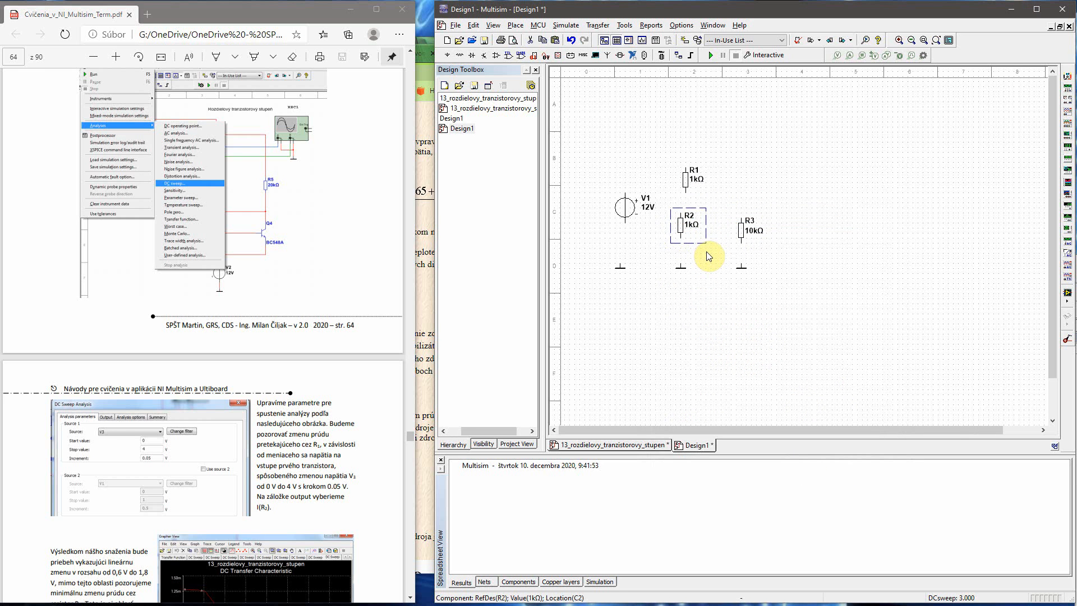
pyautogui.click(681, 180)
pyautogui.click(620, 210)
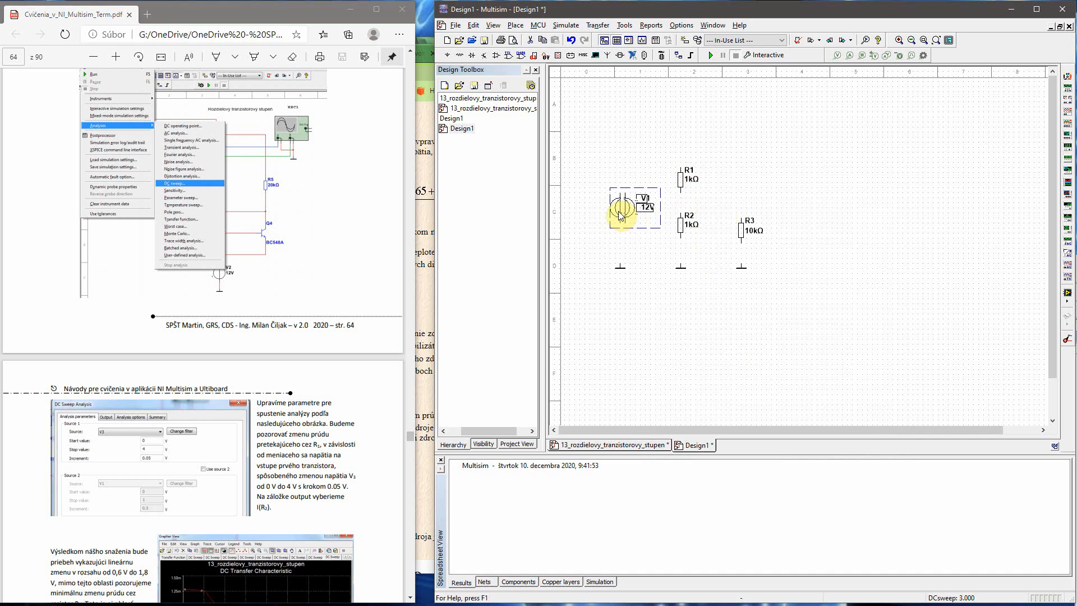
pyautogui.click(649, 244)
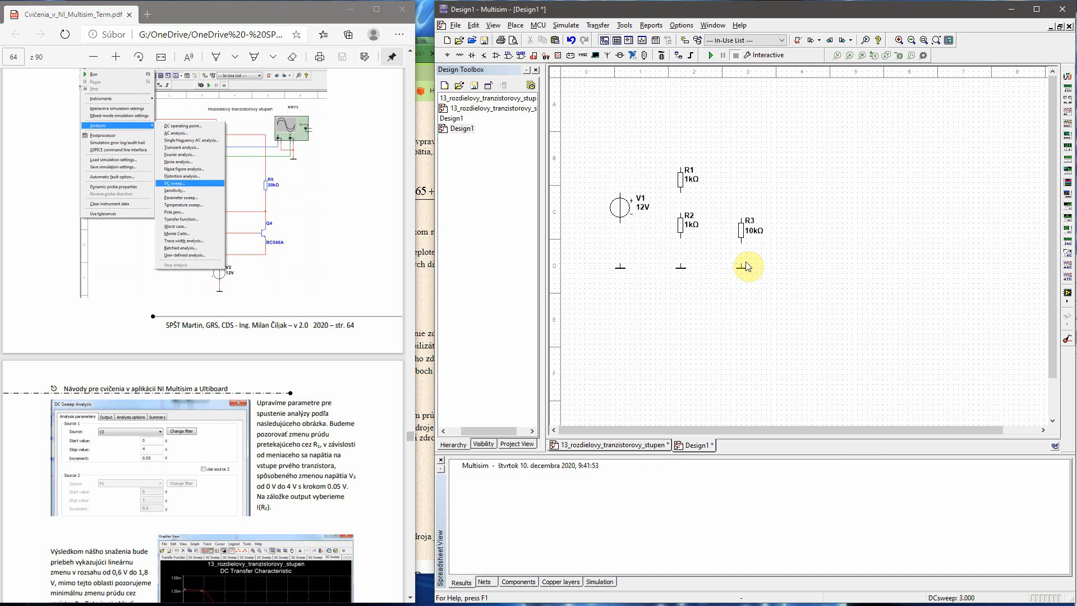
# - Wire V1's negative terminal to the ground below it and its positive terminal over to the upper end of R1
pyautogui.click(620, 266)
pyautogui.click(620, 221)
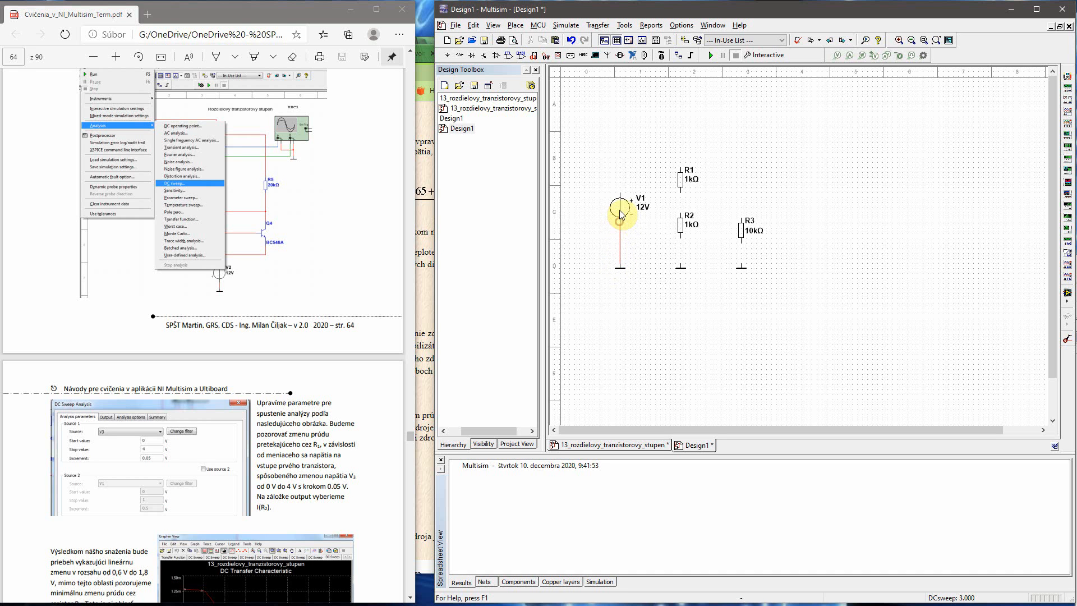
pyautogui.click(619, 193)
pyautogui.click(622, 139)
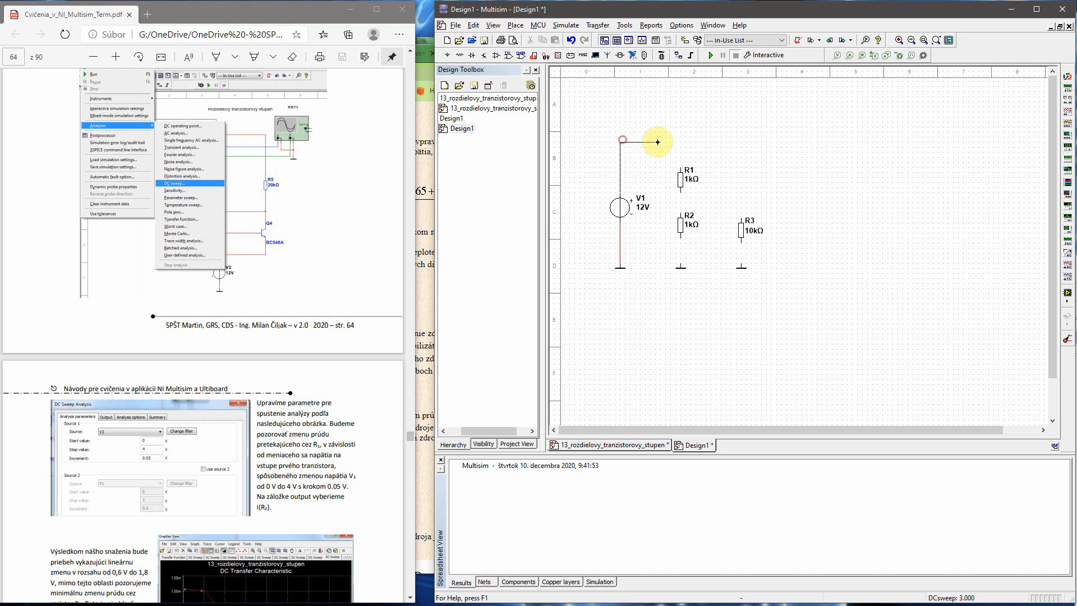
pyautogui.click(680, 167)
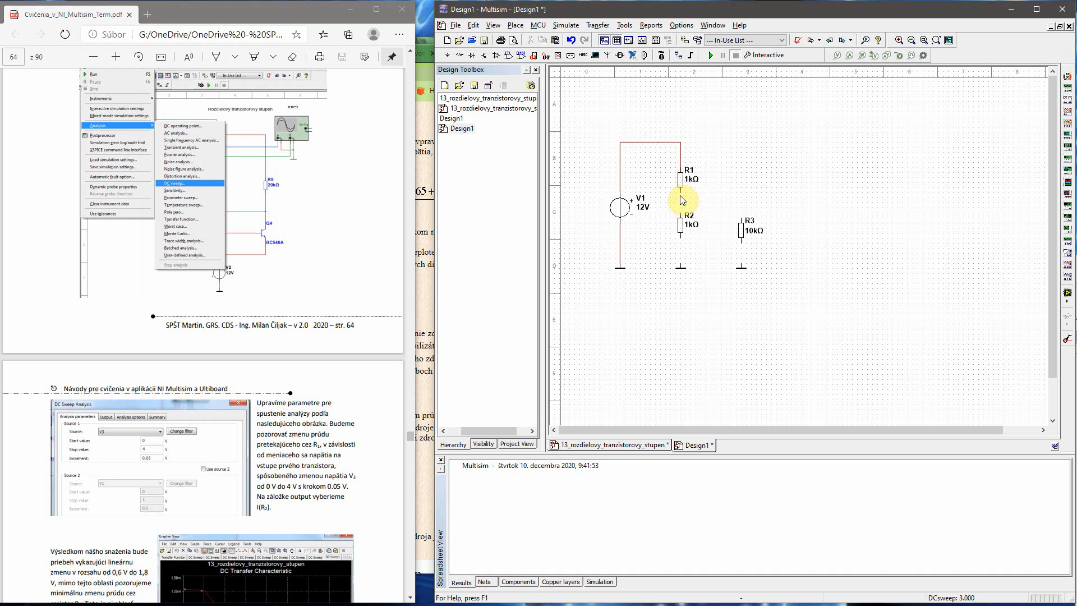
# - Wire the lower end of R1 to R2, and the lower end of R2 to its ground symbol
pyautogui.click(680, 192)
pyautogui.click(680, 213)
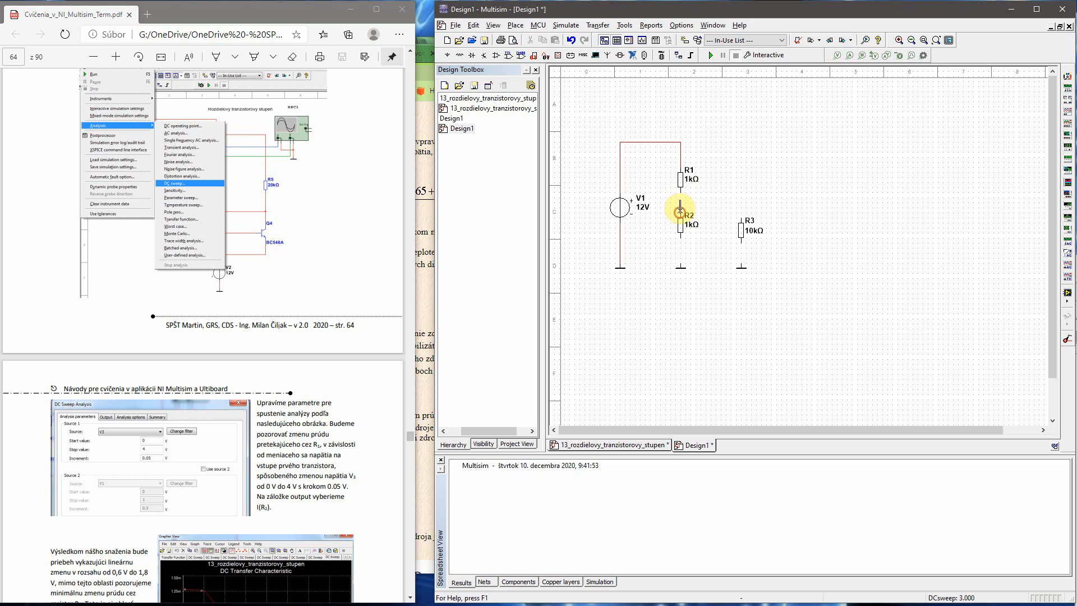
pyautogui.click(680, 240)
pyautogui.click(680, 260)
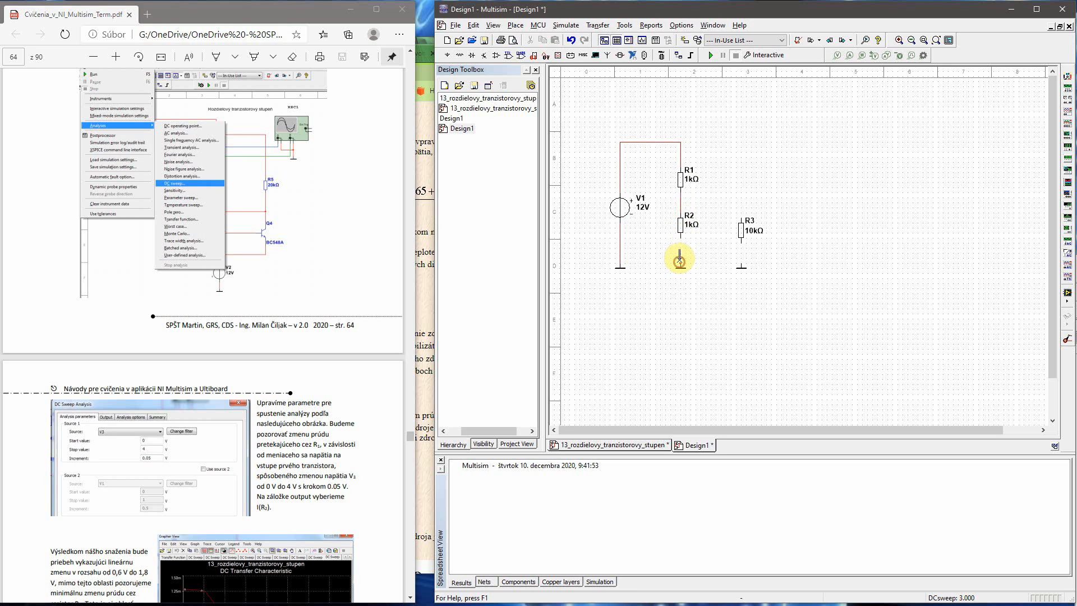
# - Wire the upper end of R3 to the node between R1 and R2, and its lower end to the rightmost ground
pyautogui.click(740, 217)
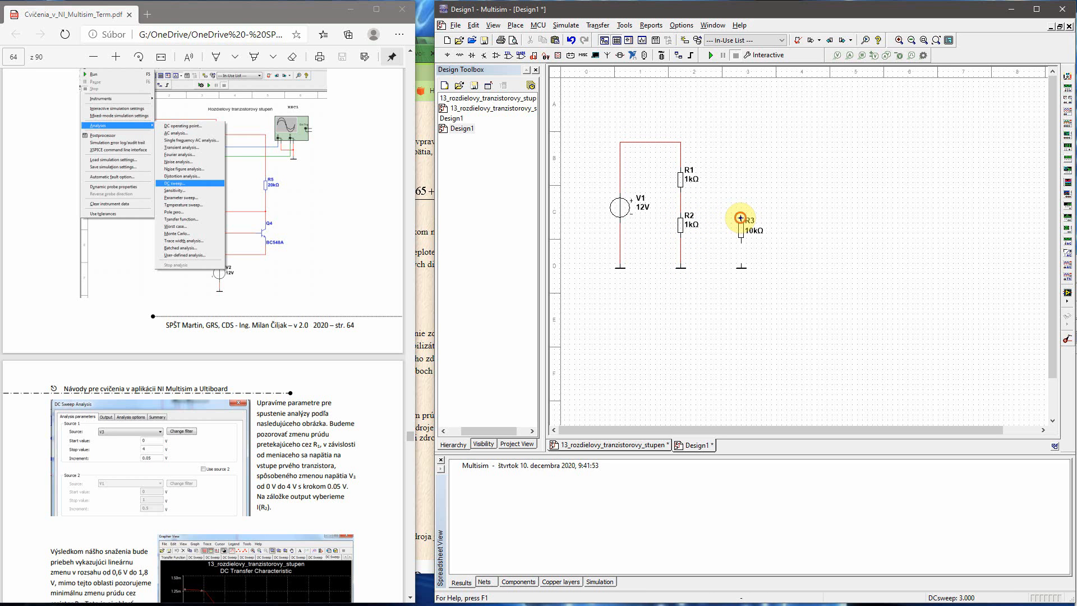
pyautogui.click(680, 202)
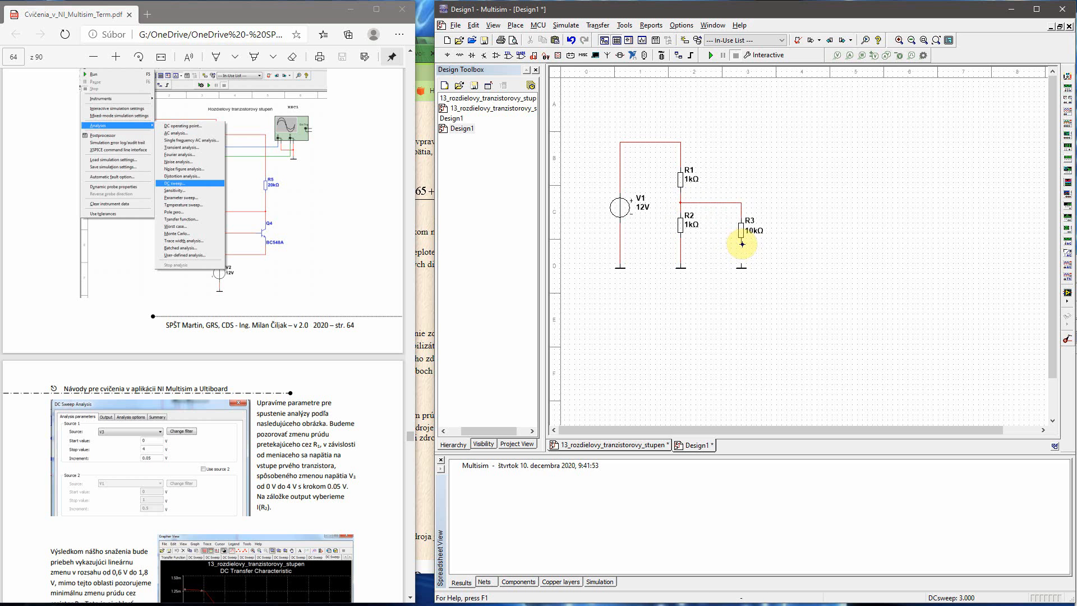
pyautogui.click(741, 266)
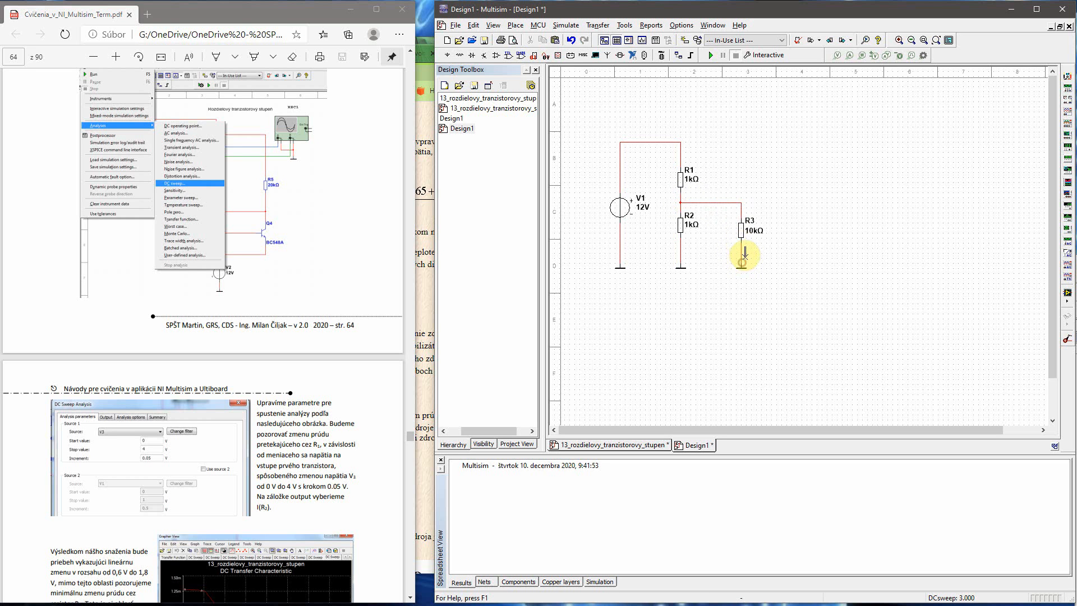
pyautogui.click(741, 212)
pyautogui.rightClick(727, 201)
pyautogui.press('Escape')
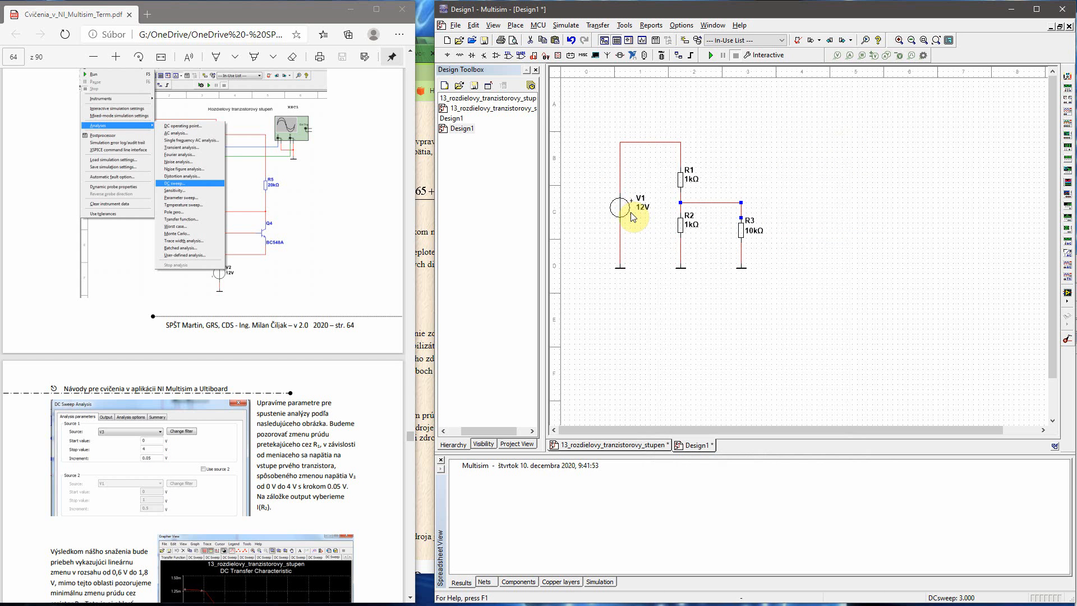
# - Set up a DC Sweep of source V1 from 0 to 12 V with an increment of 0.05 V
pyautogui.click(568, 27)
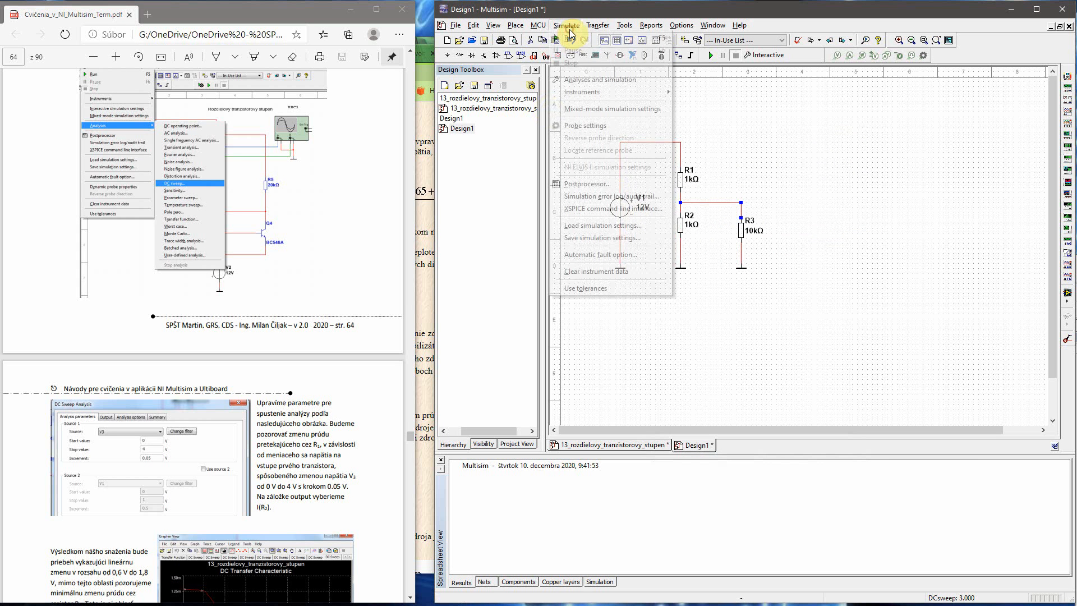
pyautogui.click(595, 80)
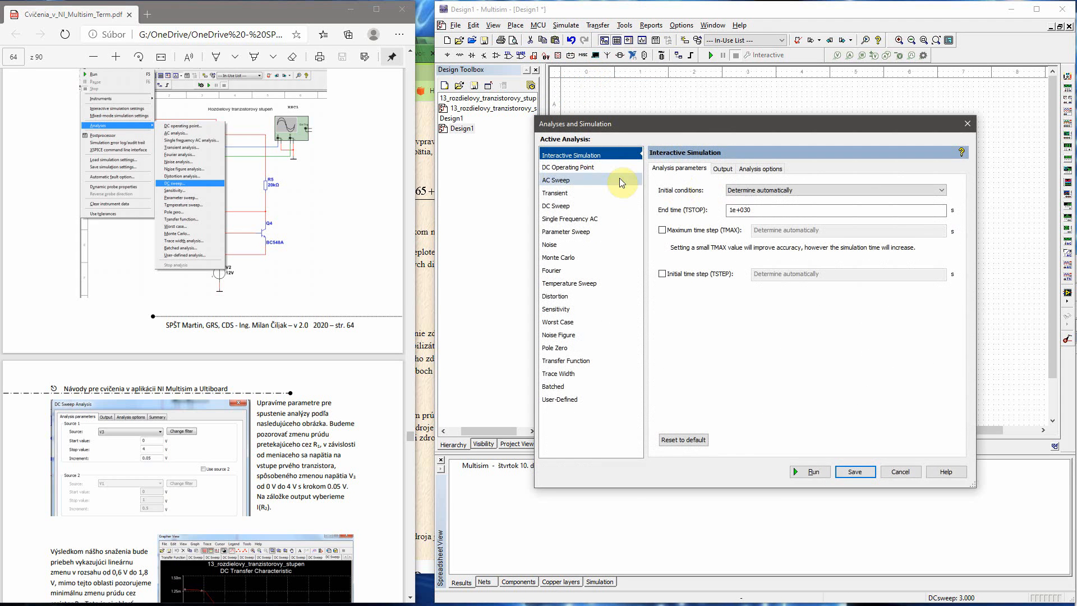
pyautogui.click(587, 207)
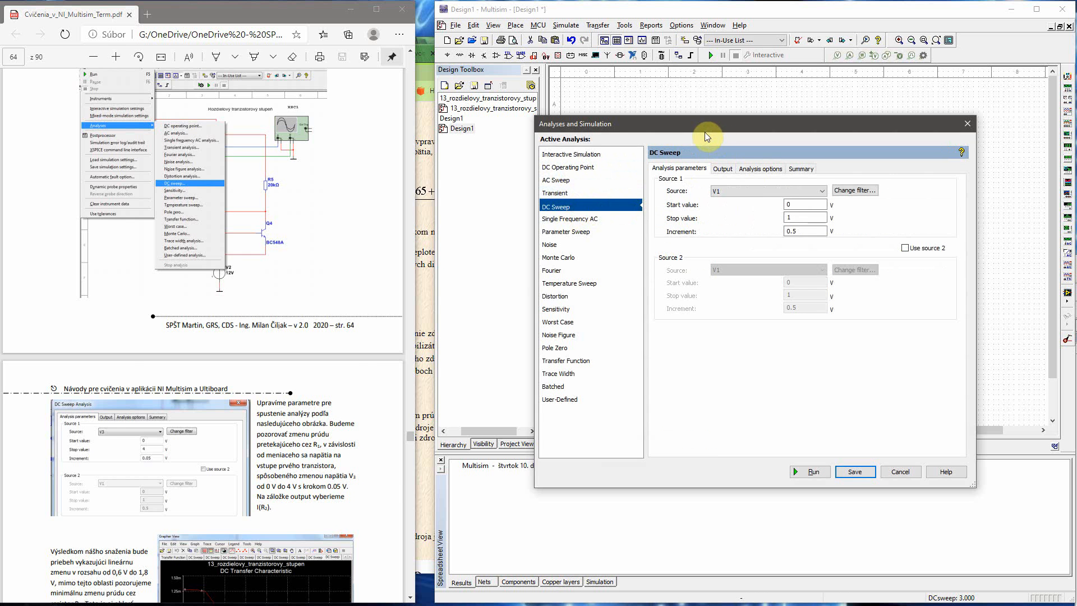
pyautogui.moveTo(707, 121); pyautogui.dragTo(276, 92)
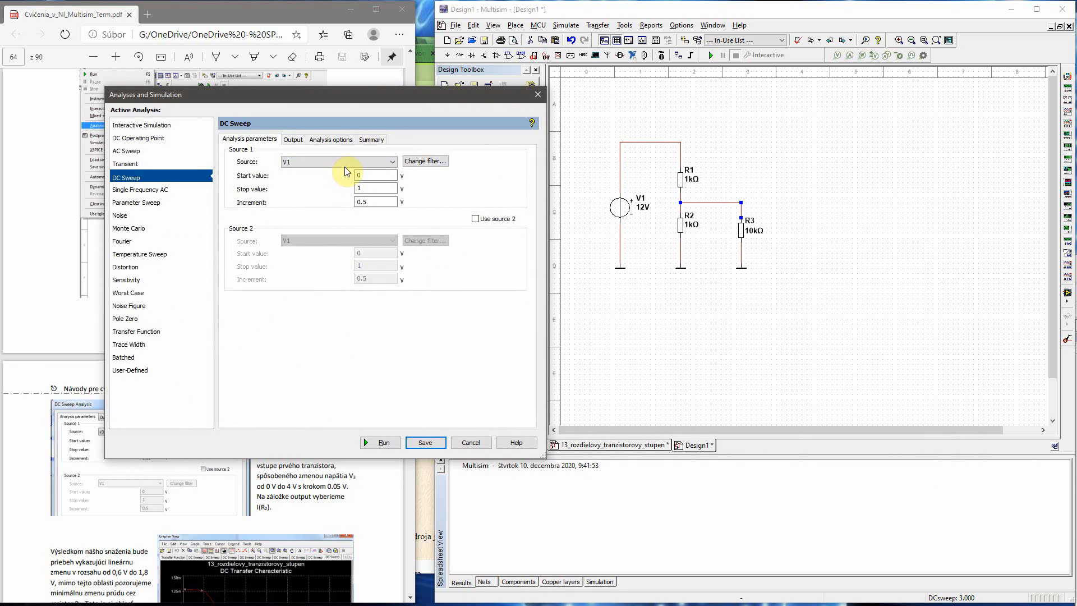
pyautogui.click(366, 176)
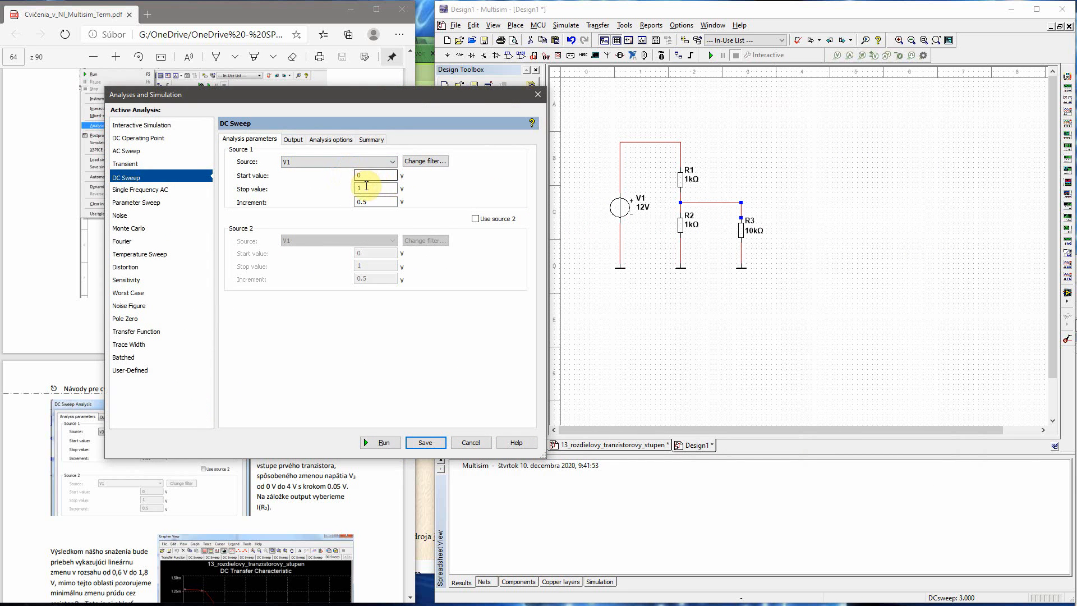
pyautogui.click(362, 188)
pyautogui.write('2')
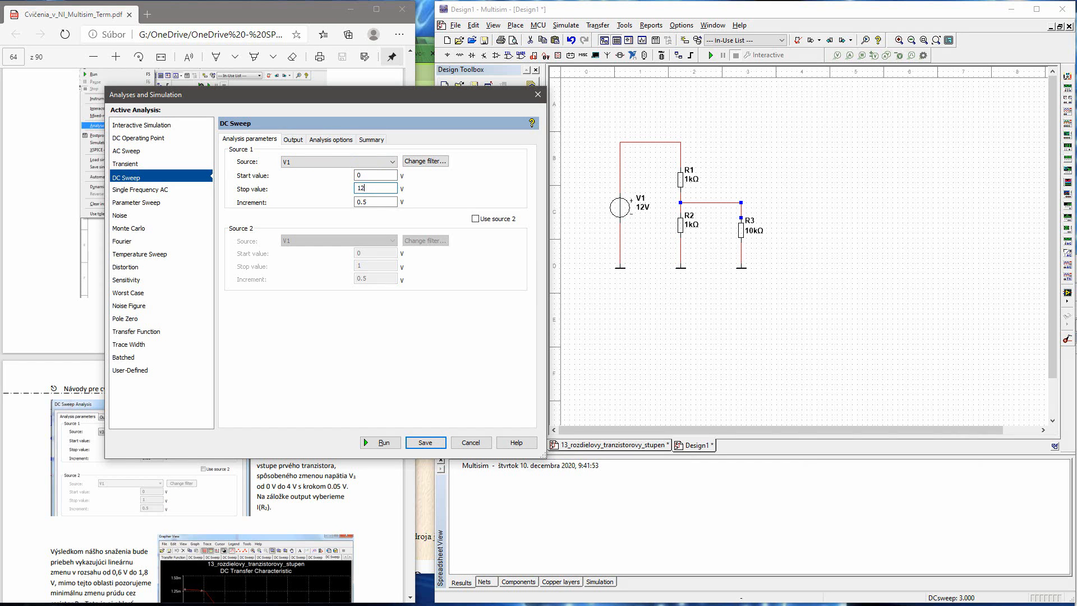
pyautogui.click(363, 200)
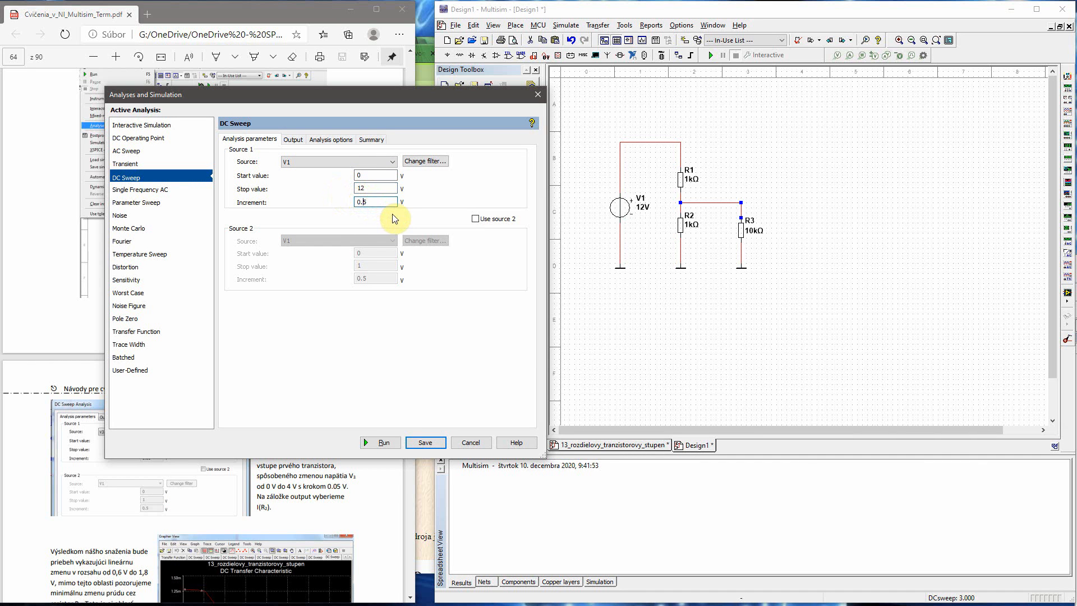
pyautogui.write('0')
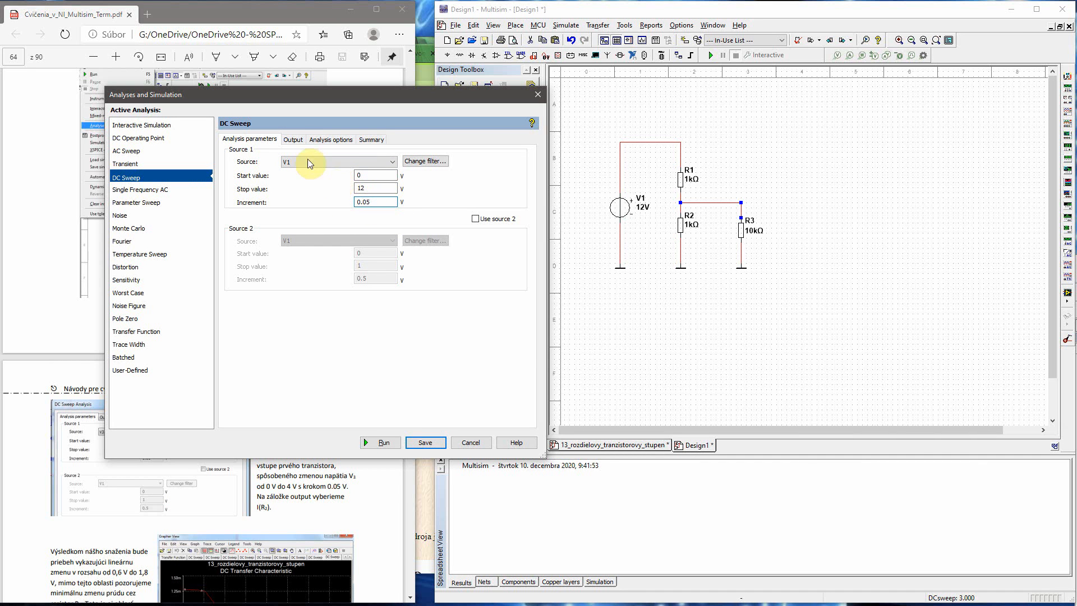
pyautogui.click(293, 139)
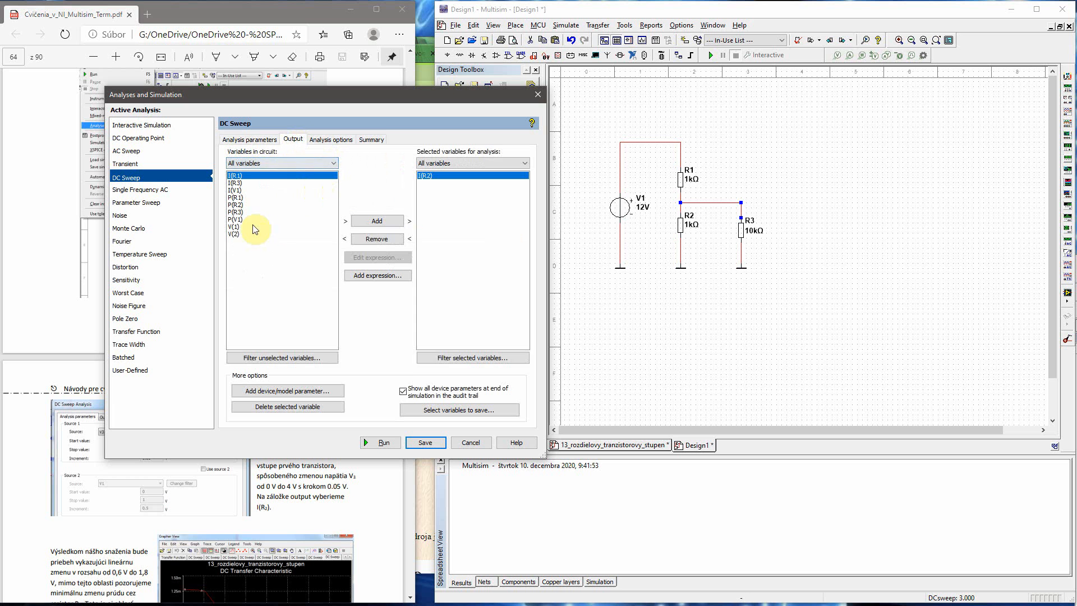
pyautogui.click(235, 234)
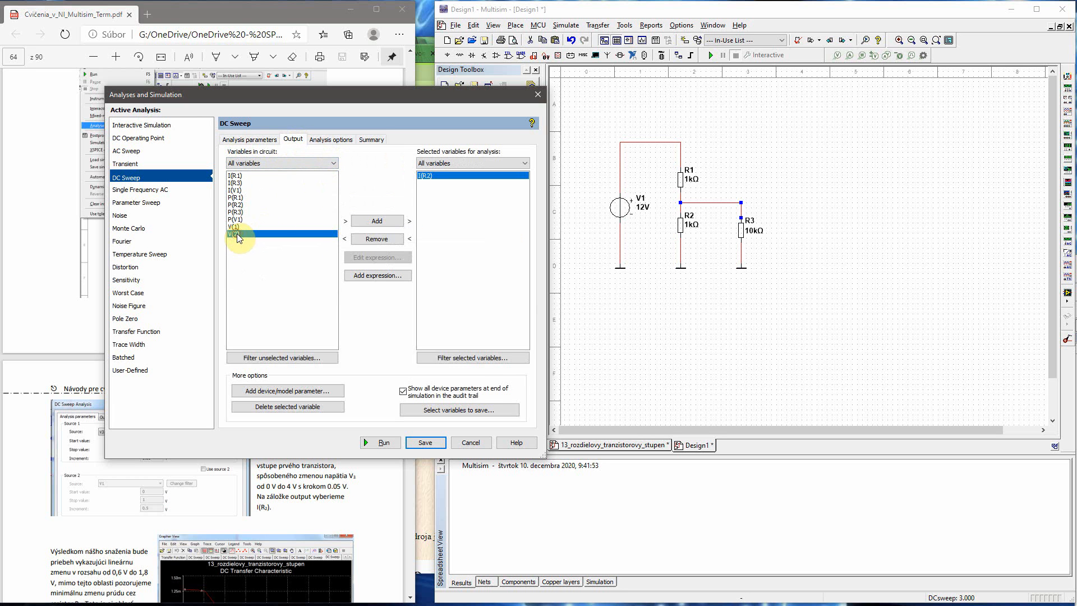
pyautogui.click(384, 224)
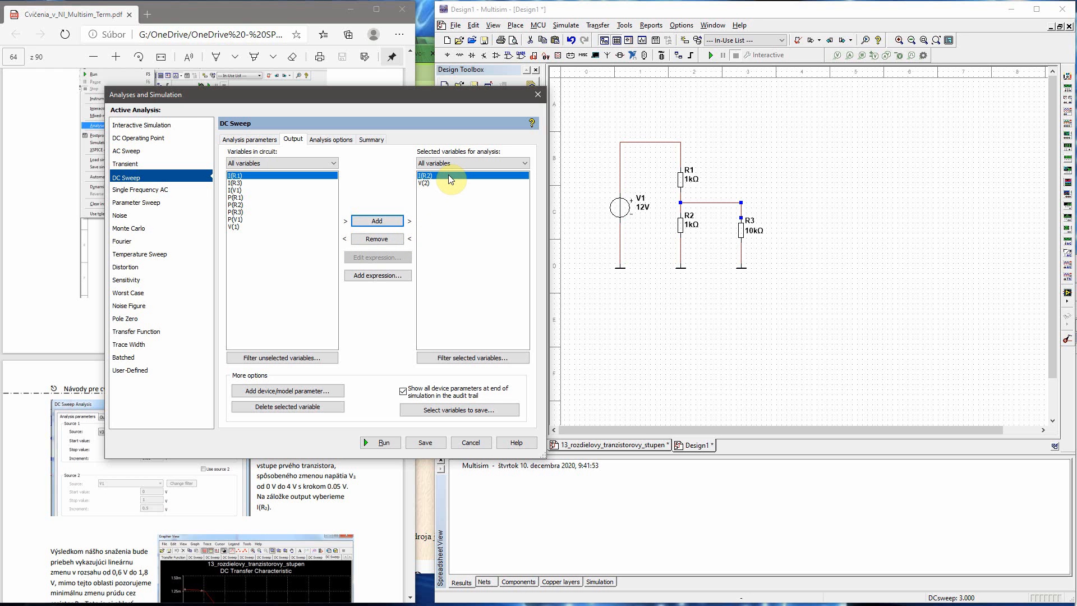
pyautogui.click(426, 183)
pyautogui.click(395, 241)
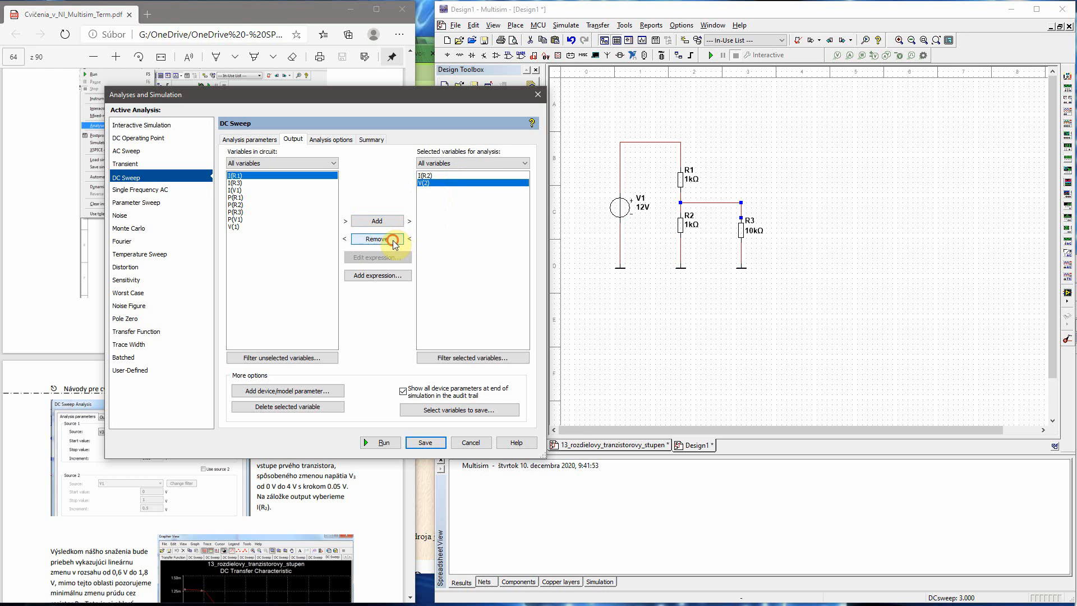
# - Run the DC sweep for I(R2) and switch the resulting graph to a white background
pyautogui.click(385, 443)
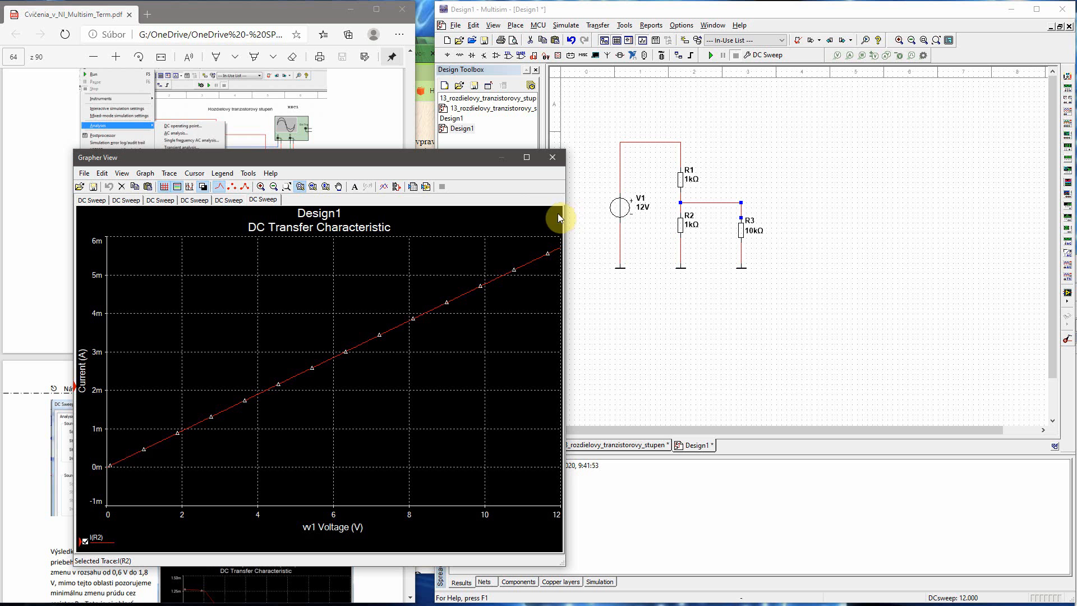
pyautogui.click(203, 187)
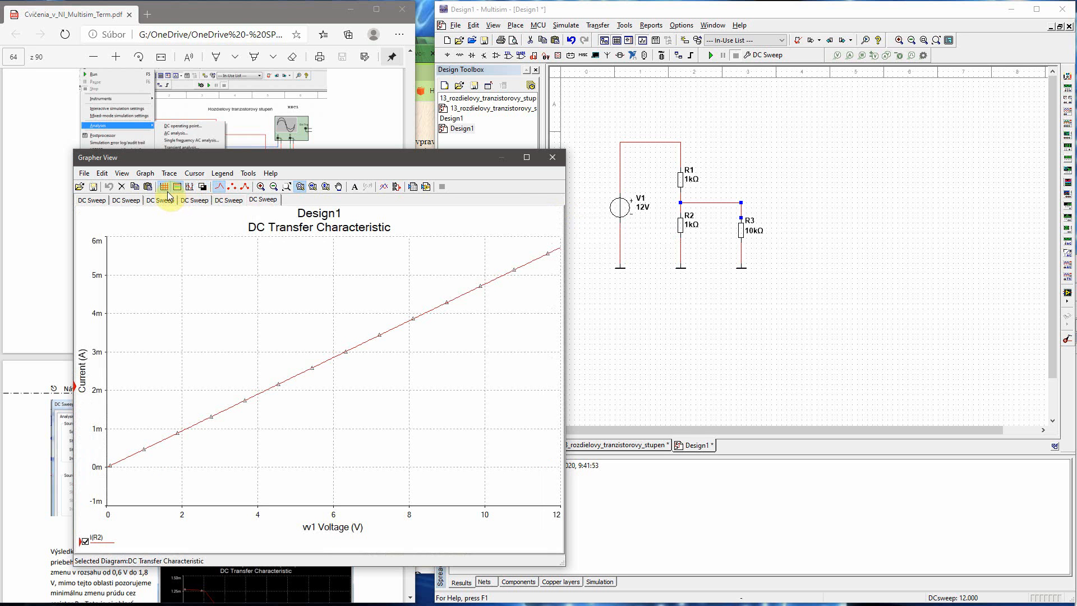
pyautogui.click(397, 293)
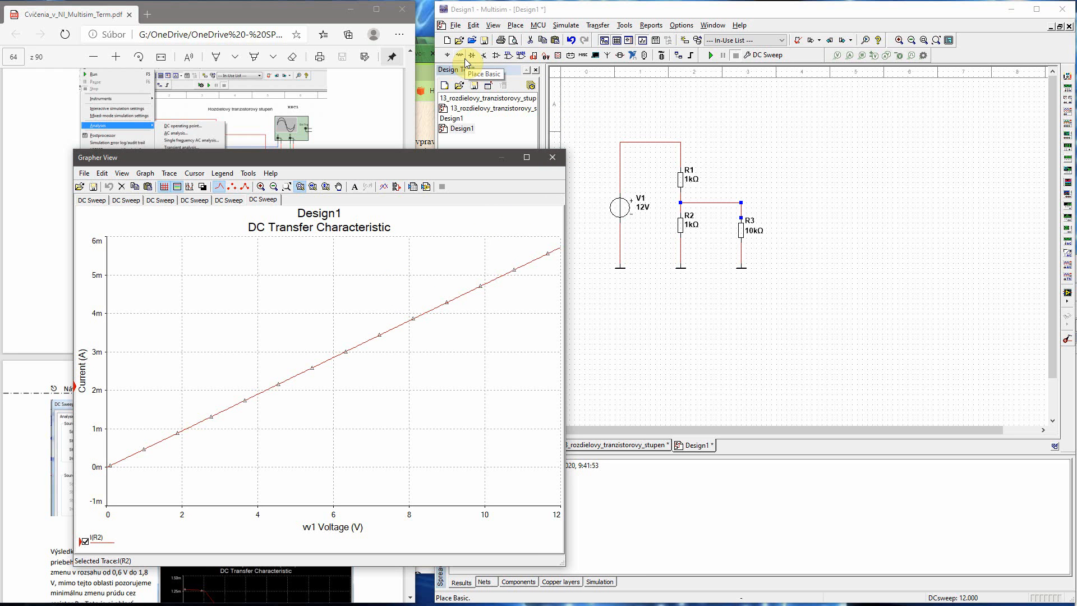
# - Add V(2) to the DC Sweep output variables alongside I(R2) and run the analysis again
pyautogui.click(564, 26)
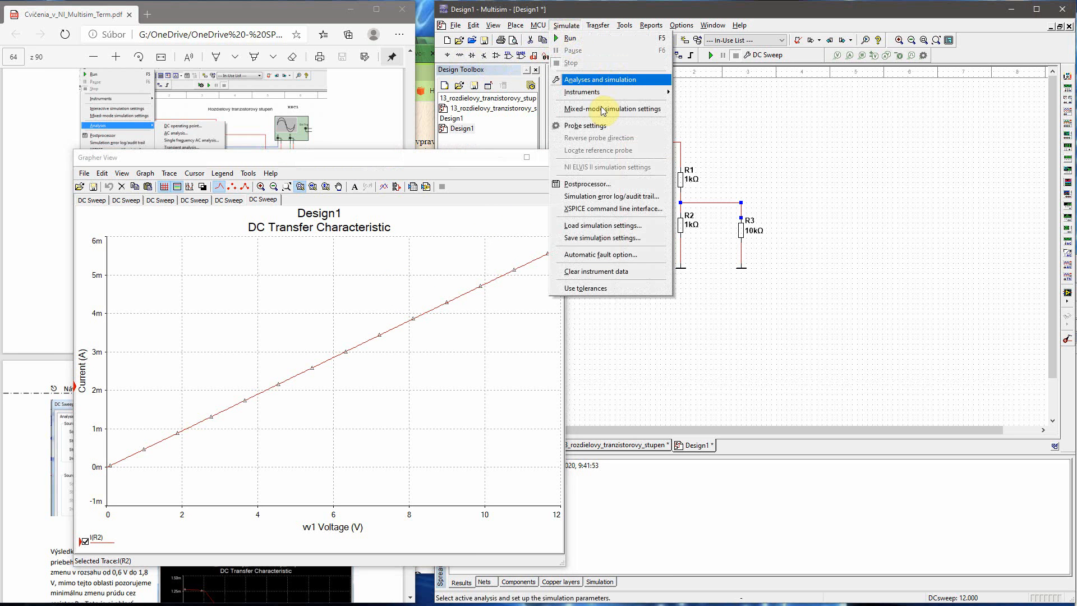
pyautogui.click(591, 82)
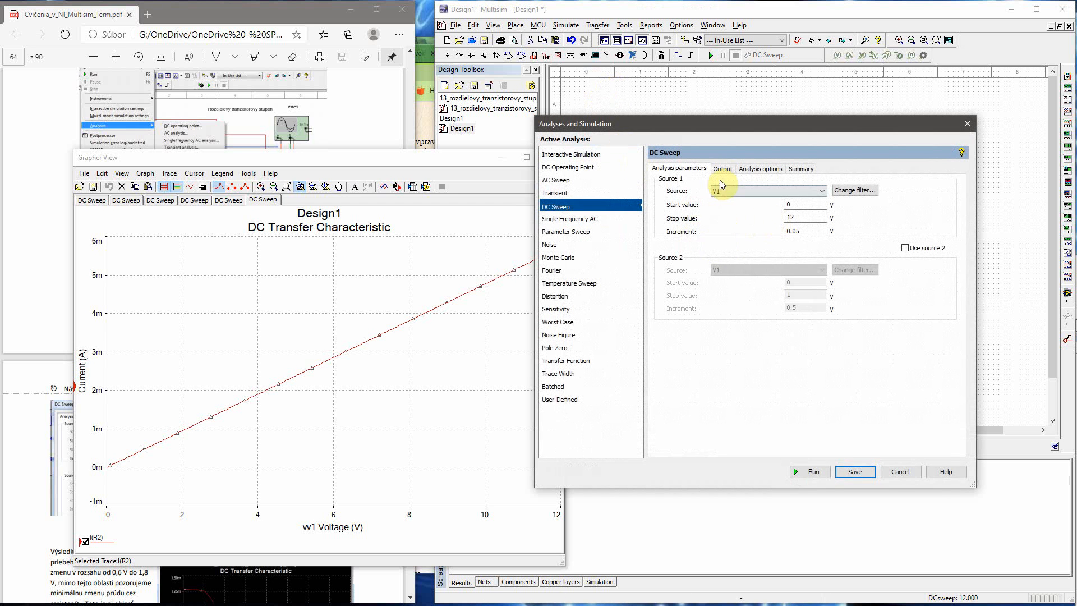
pyautogui.click(723, 169)
pyautogui.click(665, 263)
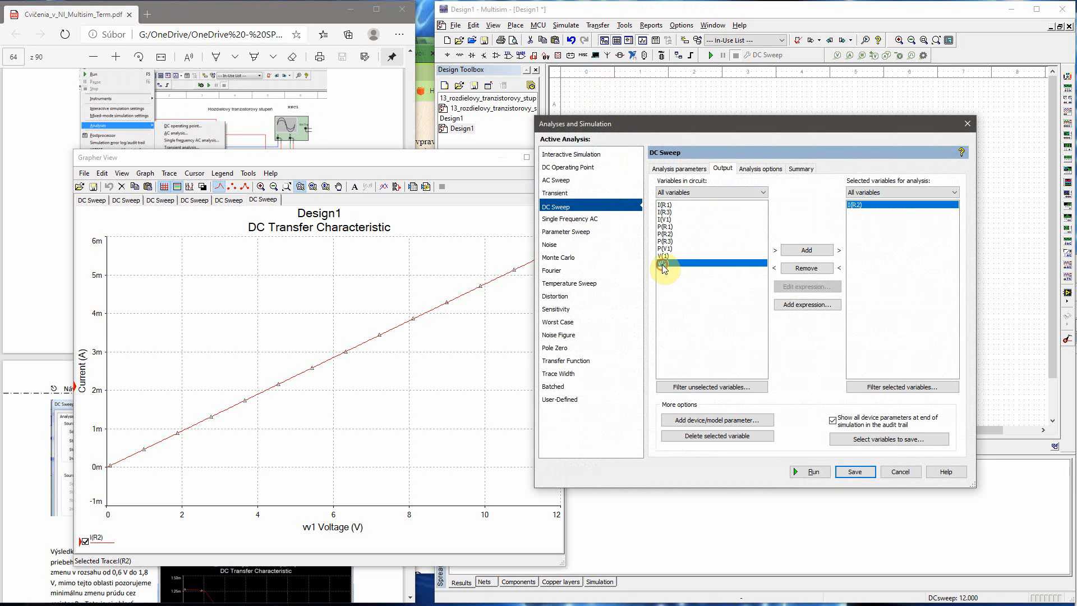
pyautogui.click(796, 253)
pyautogui.click(810, 470)
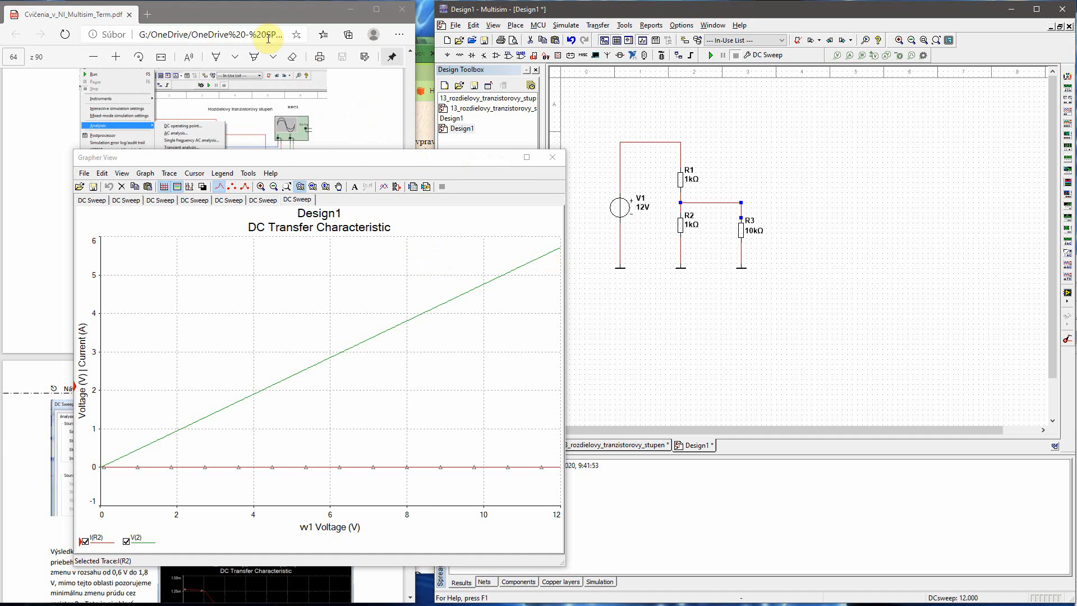
# - Switch to the PDF guide and read on to the review questions with the operational amplifier schematic
pyautogui.click(259, 23)
pyautogui.scroll(-9, 310, 273)
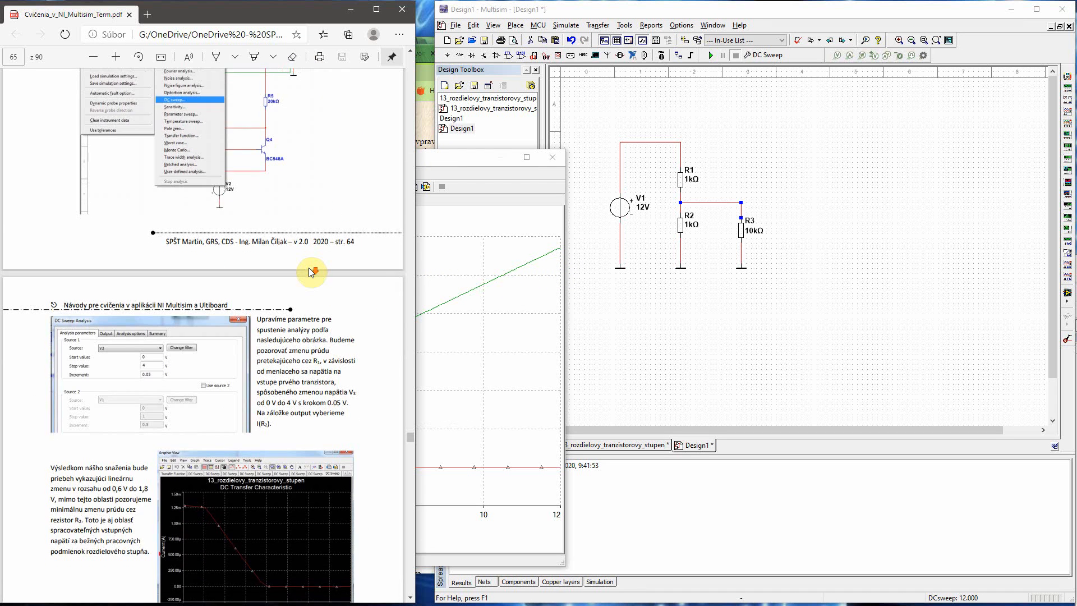
pyautogui.scroll(-5, 312, 271)
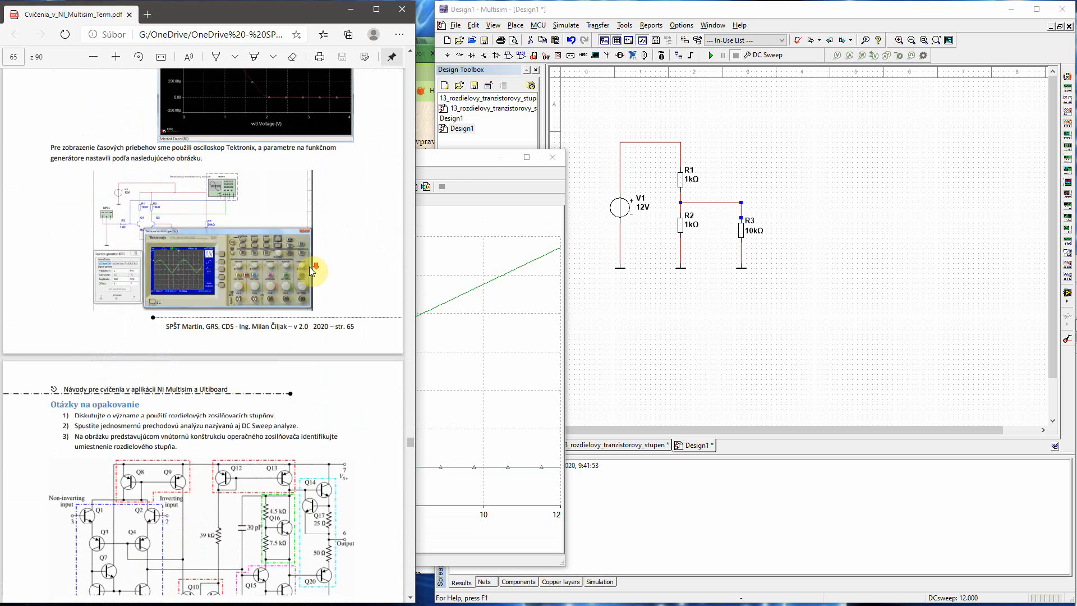
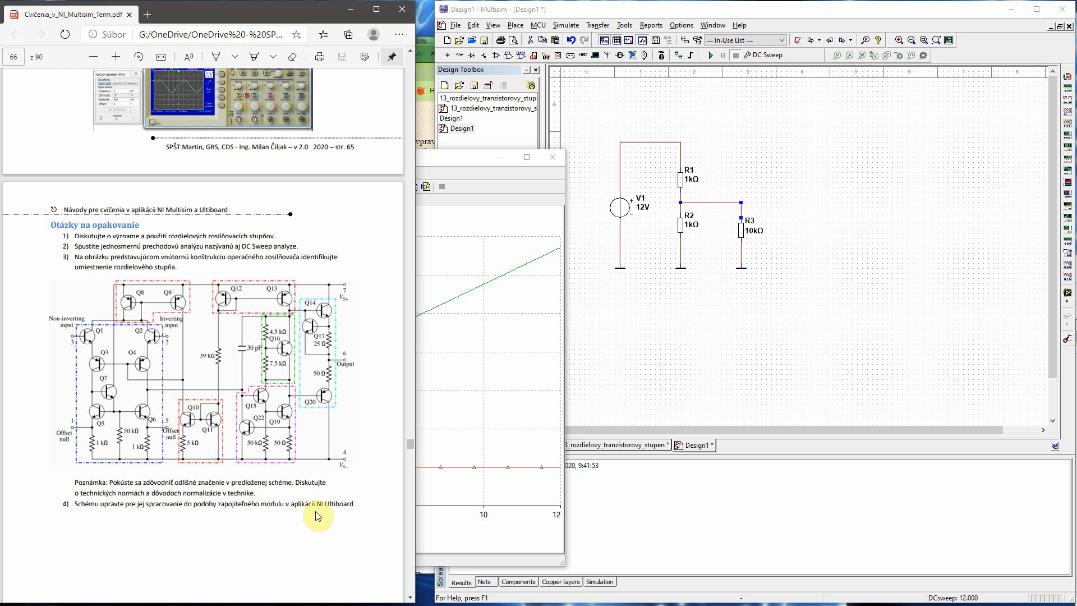
# - Return to the 13_rozdielovy_tranzistorovy_stupen design in Multisim and close the Grapher View
pyautogui.click(648, 441)
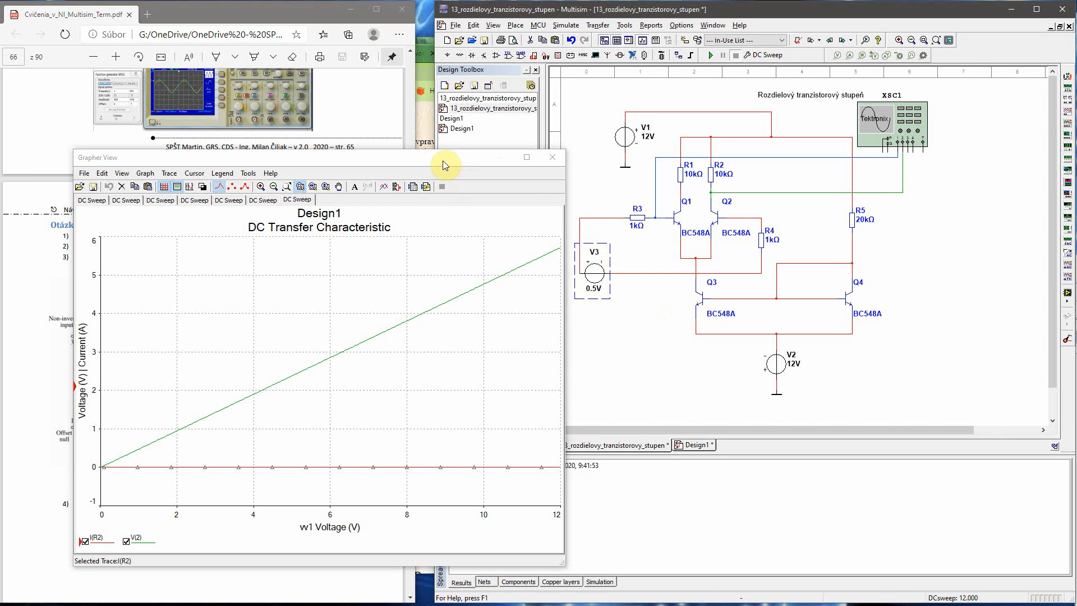
pyautogui.moveTo(442, 161); pyautogui.dragTo(361, 114)
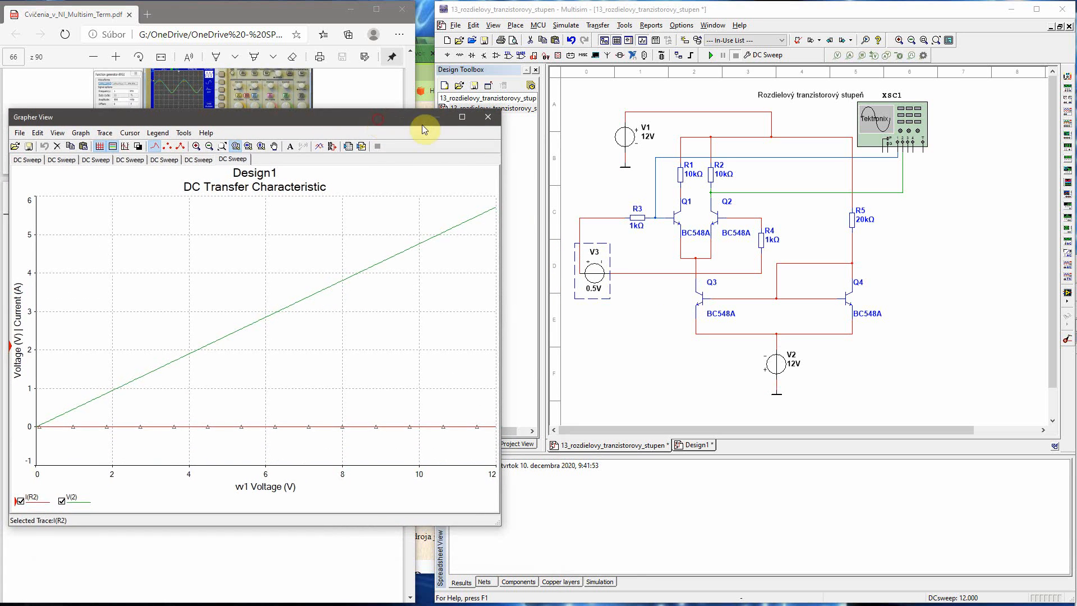
pyautogui.click(487, 119)
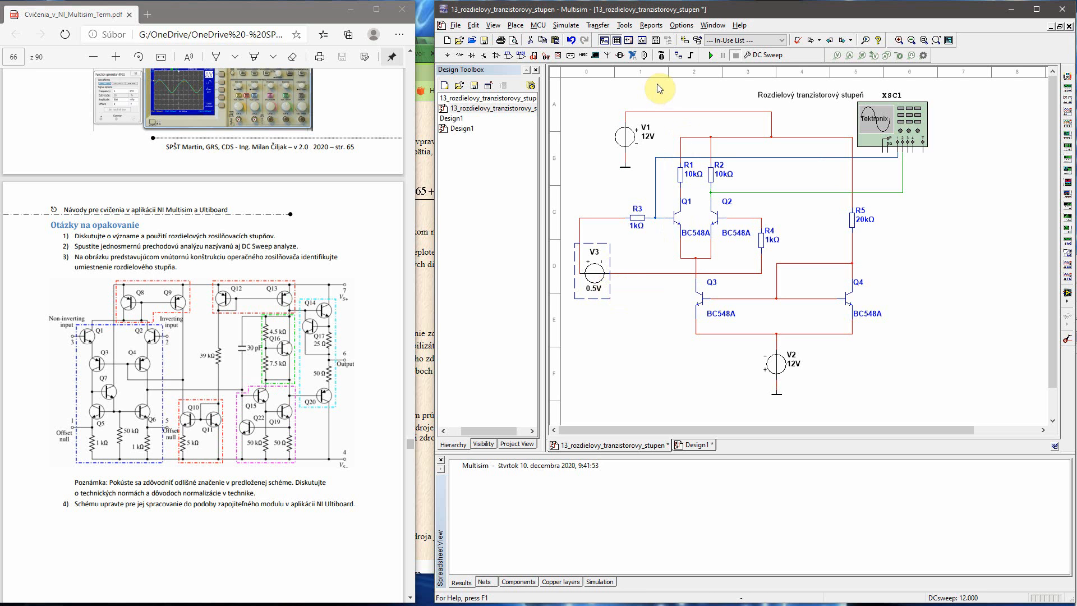
# - Browse the Connectors group of the component database and examine the parts in the POWER and SIGNAL_IO families
pyautogui.click(645, 55)
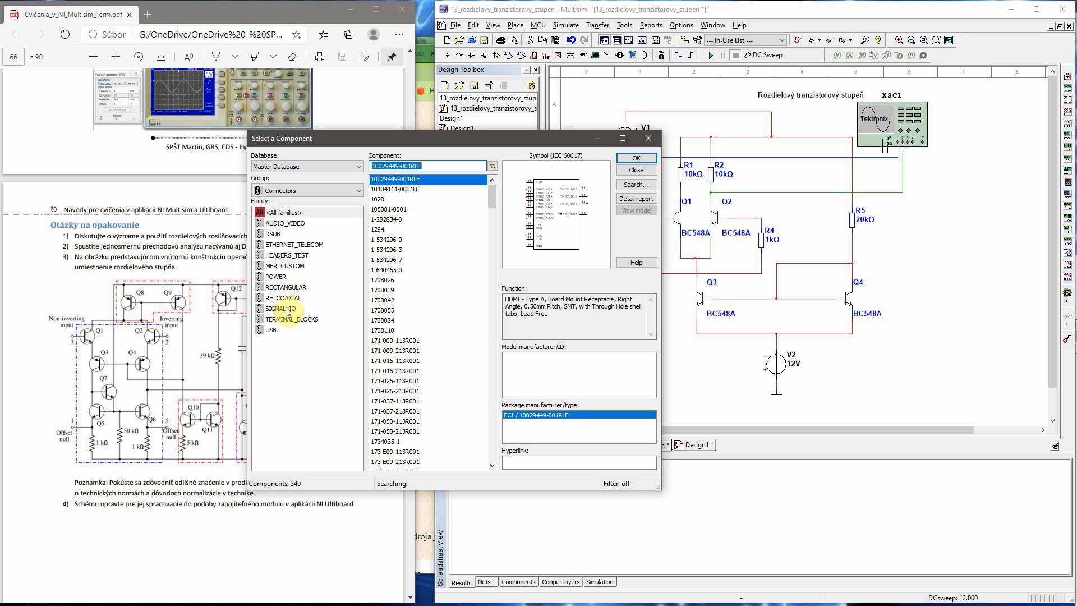
pyautogui.click(277, 277)
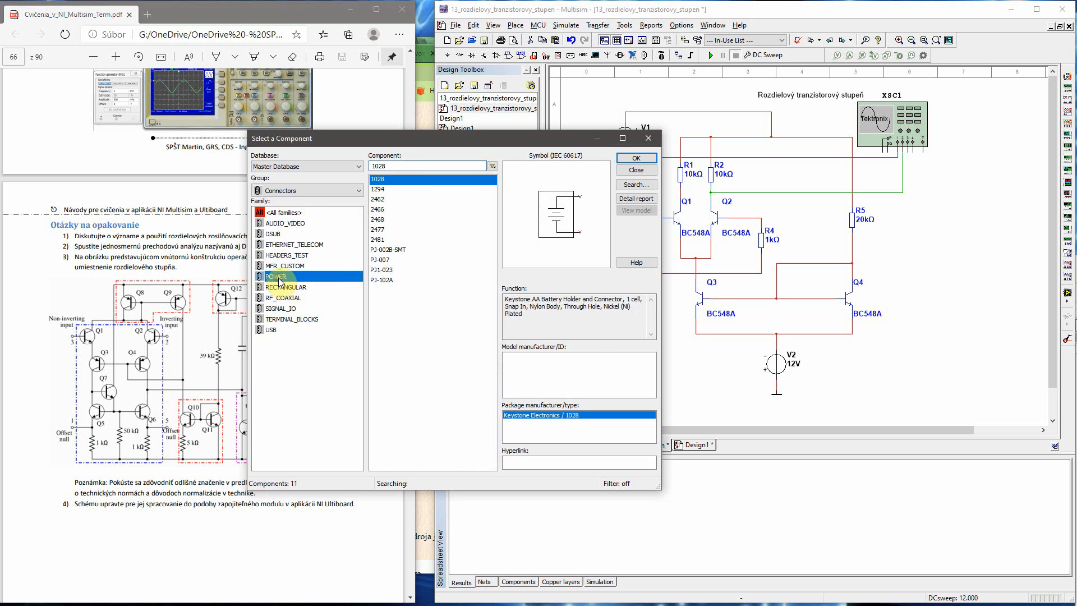
pyautogui.click(382, 189)
pyautogui.click(382, 200)
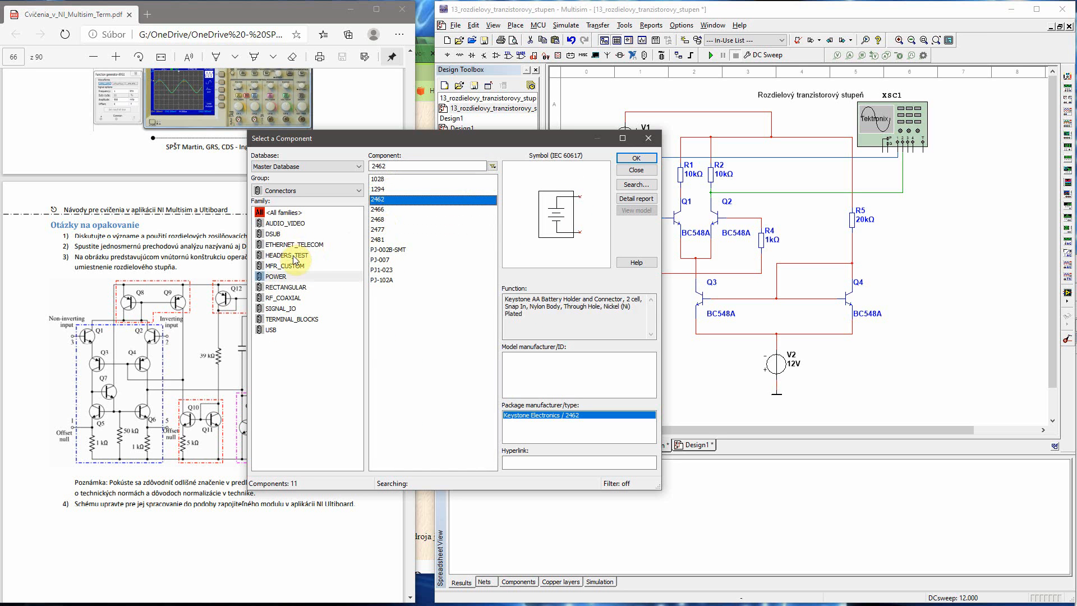
pyautogui.click(283, 309)
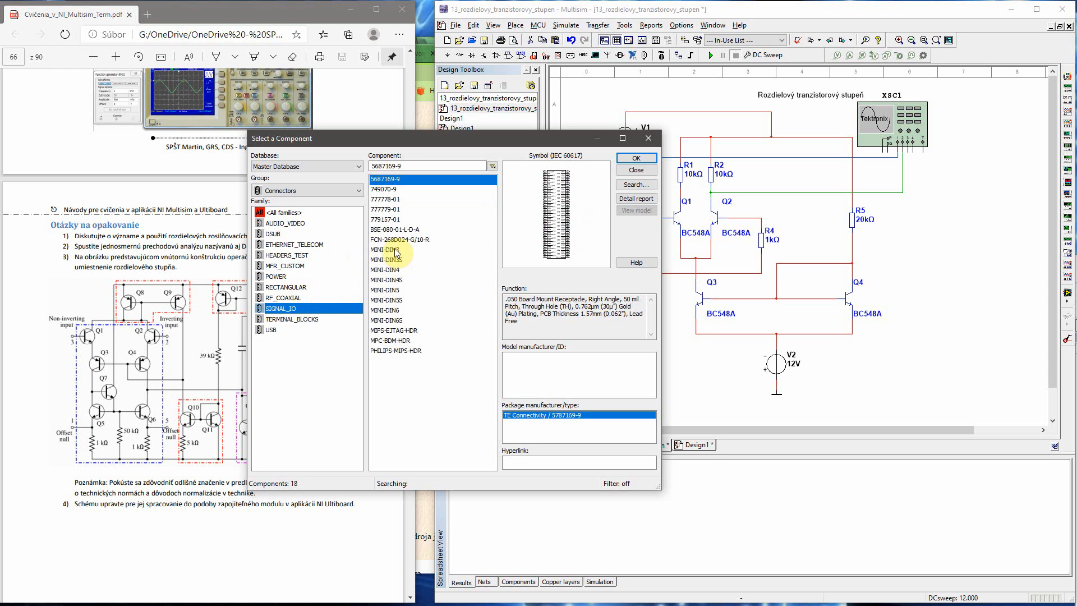
pyautogui.click(392, 249)
pyautogui.click(393, 260)
pyautogui.click(392, 280)
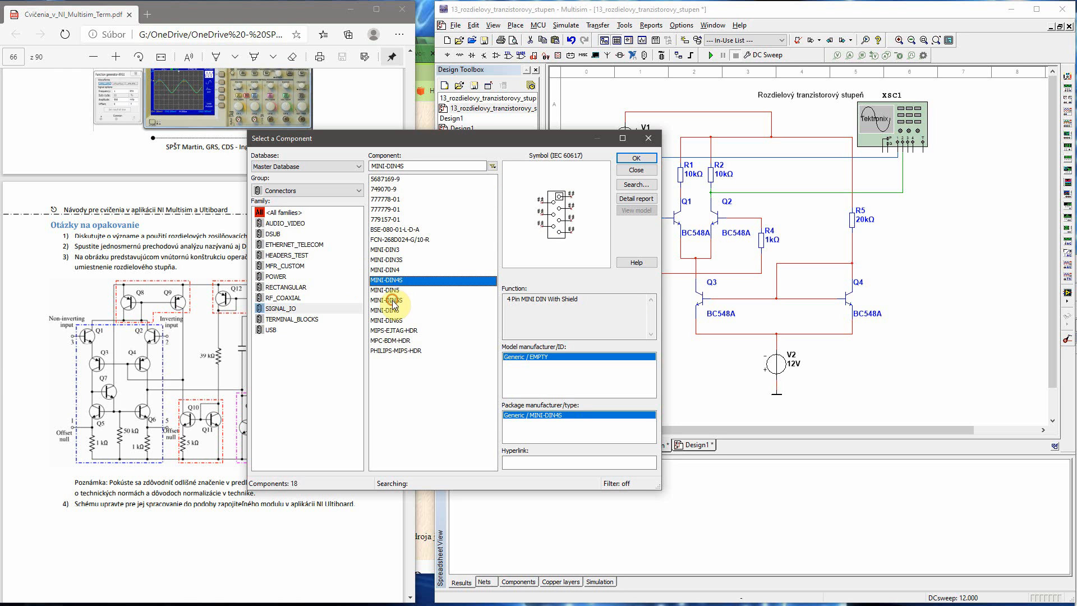
pyautogui.click(393, 300)
pyautogui.click(393, 320)
# - Find the two-pin screw terminal block 282834-2 in the TERMINAL_BLOCKS family and place it below source V3
pyautogui.click(308, 321)
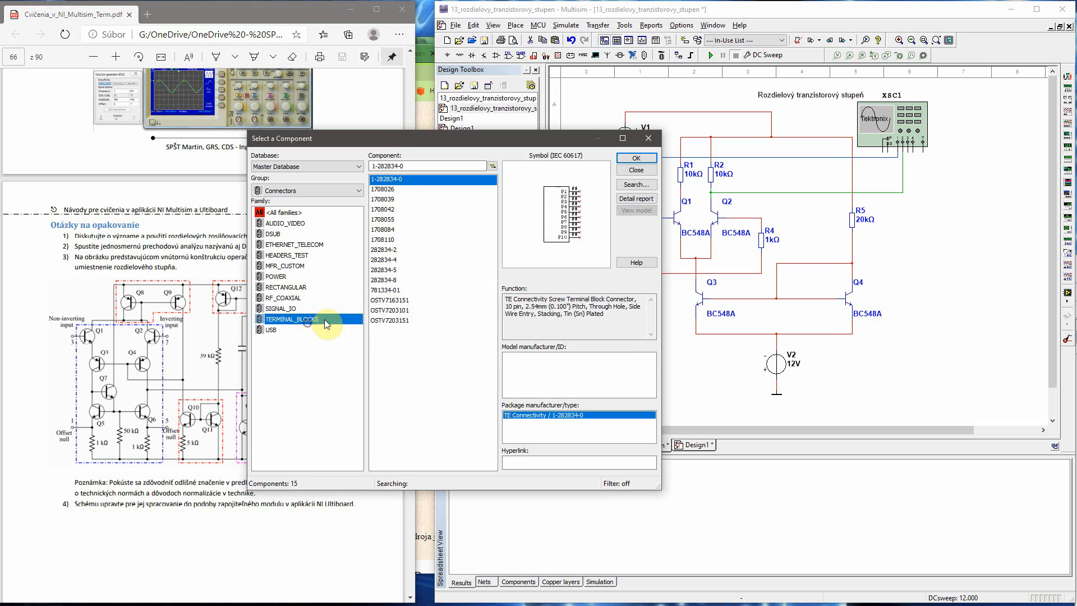
pyautogui.click(387, 189)
pyautogui.click(386, 199)
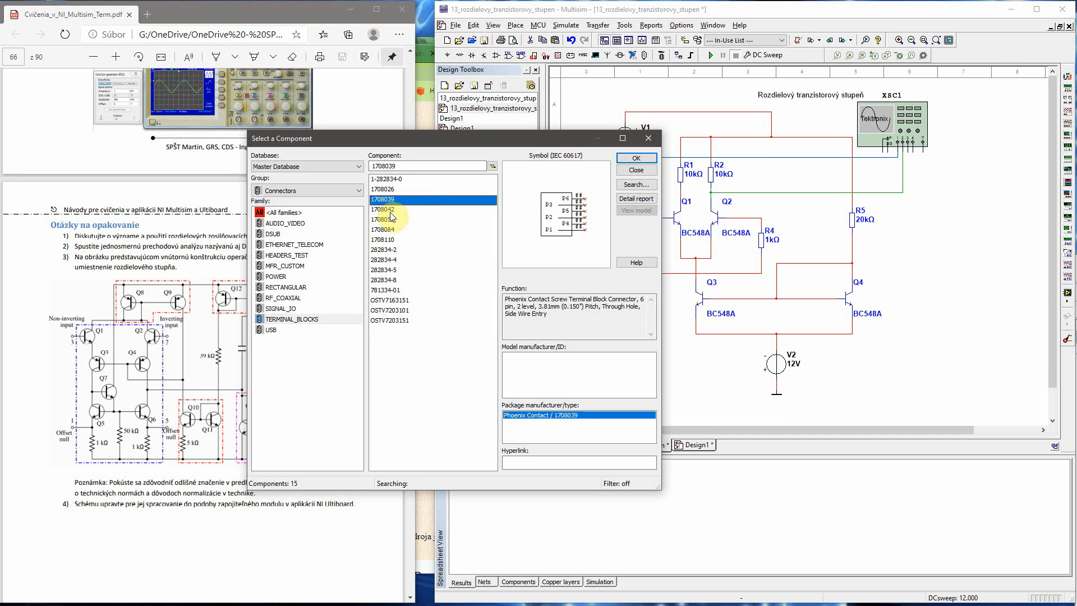
pyautogui.click(387, 209)
pyautogui.click(388, 230)
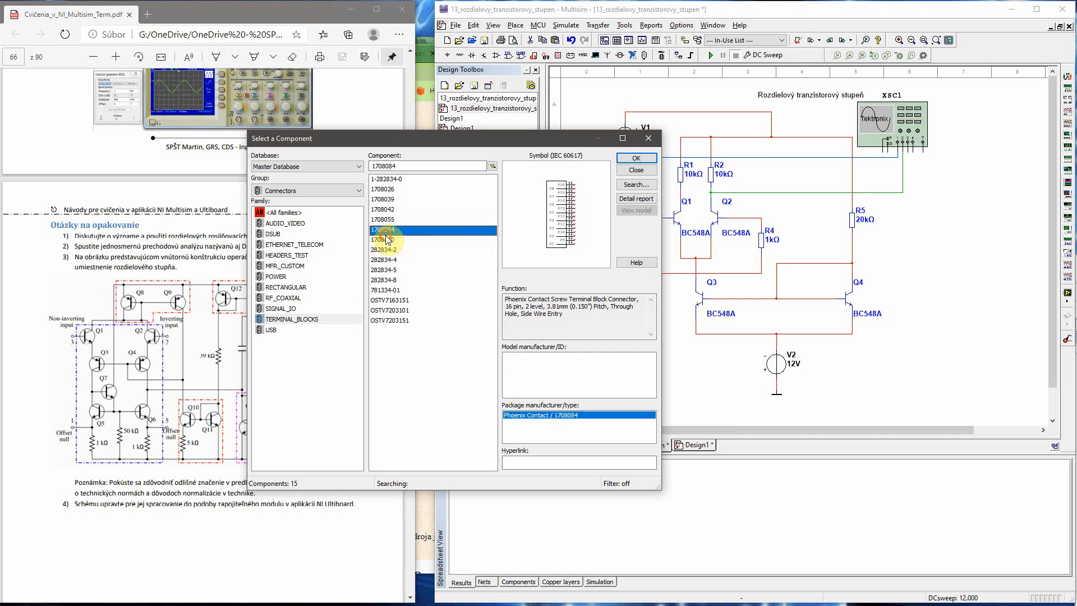
pyautogui.click(390, 249)
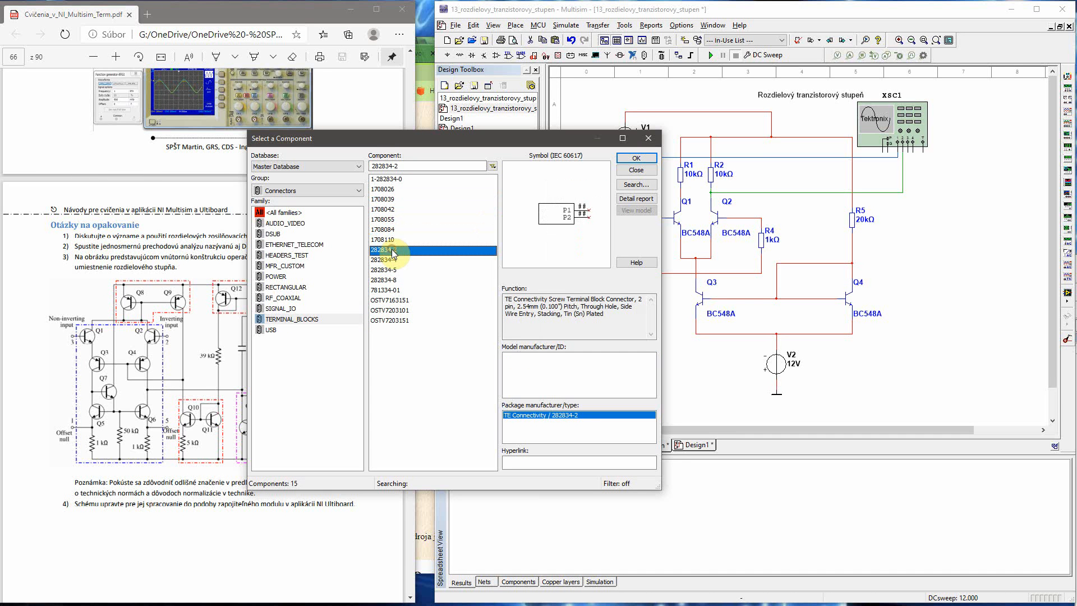
pyautogui.click(636, 158)
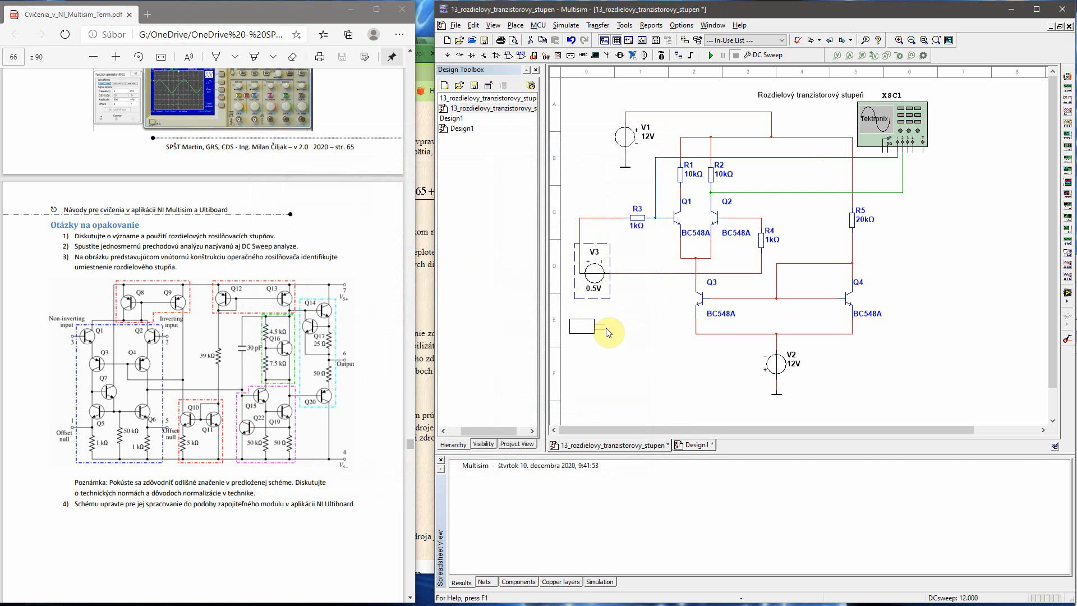
pyautogui.click(608, 332)
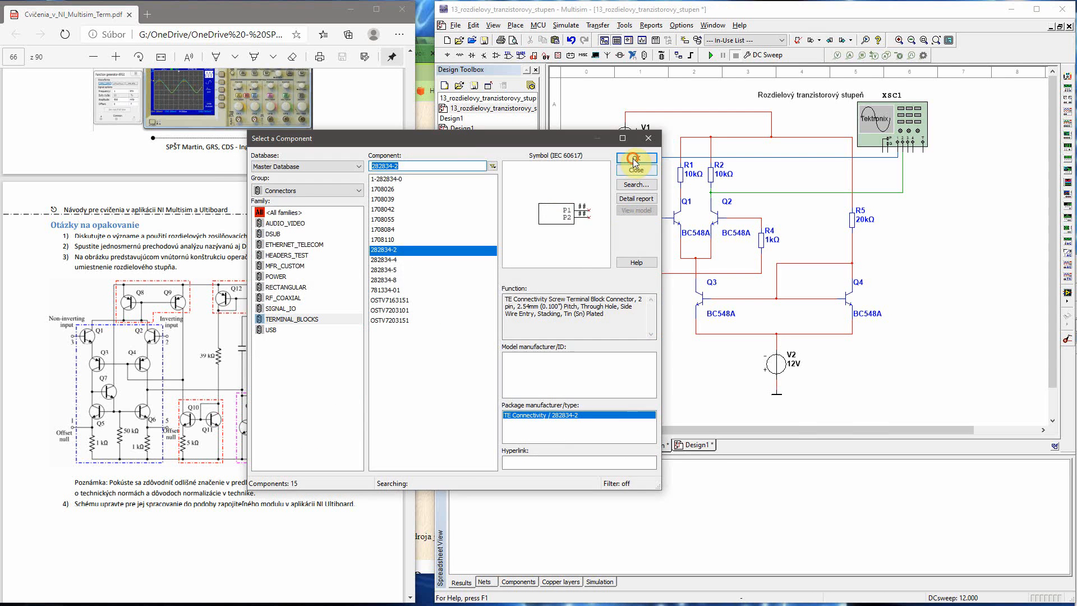
# - Place two more 282834-2 terminal blocks, one beside source V1 and one below the oscilloscope XSC1
pyautogui.click(634, 160)
pyautogui.click(616, 162)
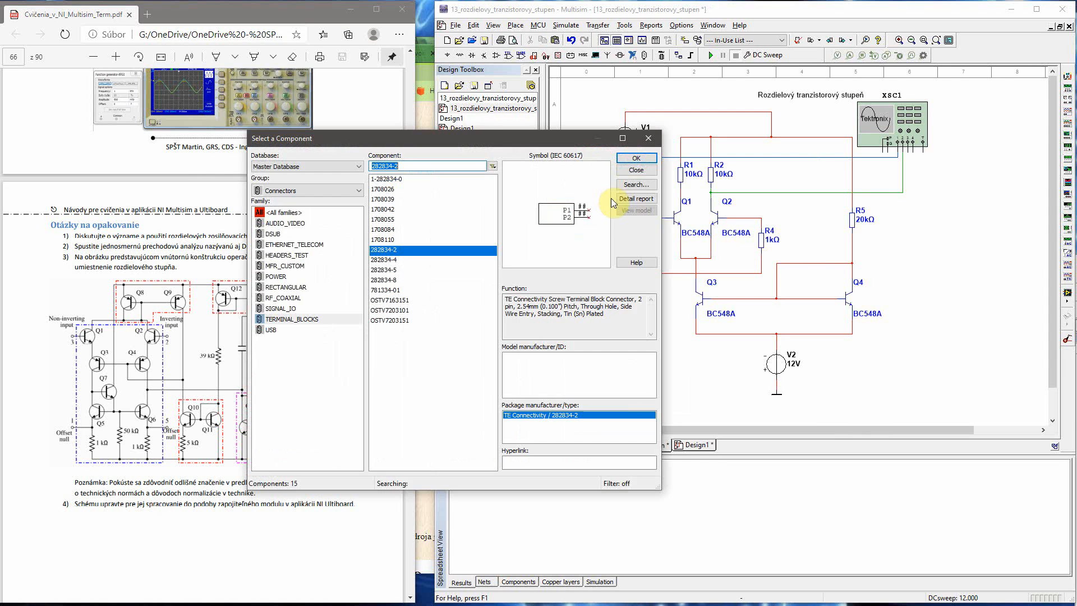
pyautogui.click(636, 159)
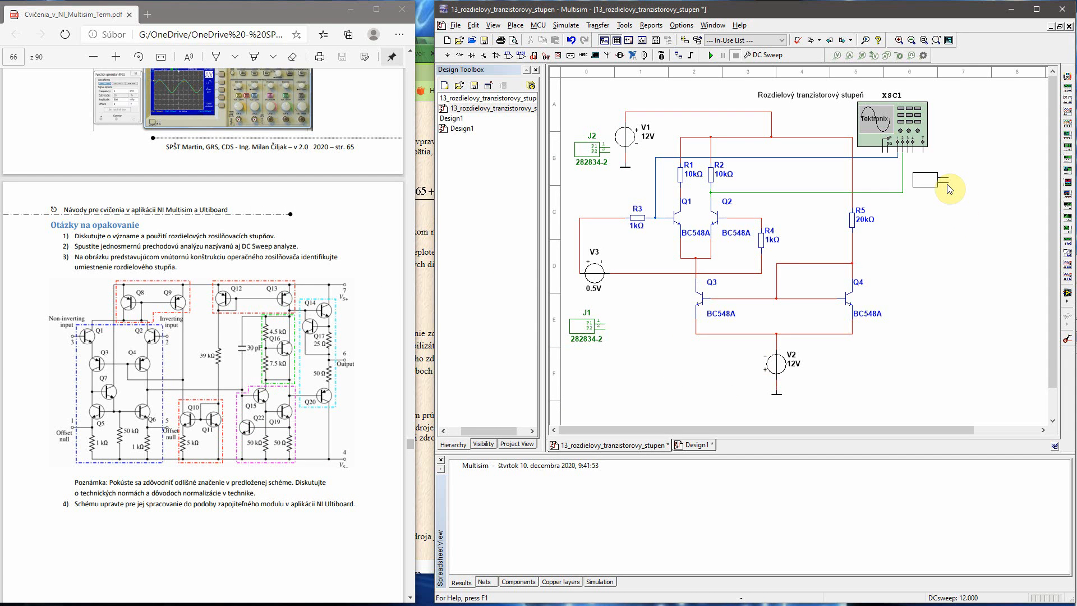
pyautogui.click(948, 187)
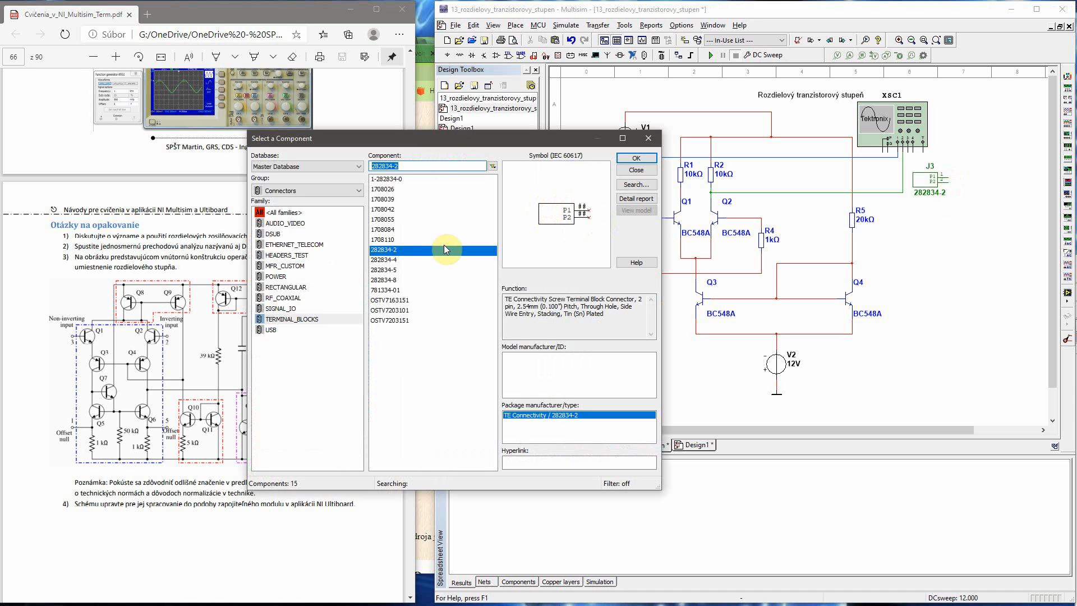
# - Place a four-pin 282834-4 terminal block below Q3 and delete connector J2 beside source V1
pyautogui.click(393, 261)
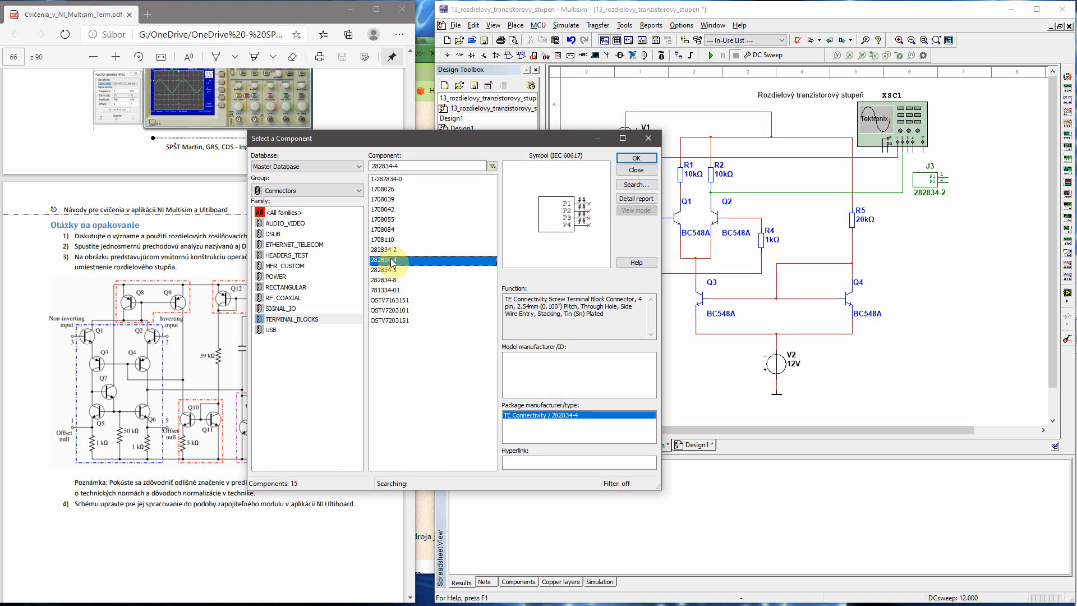
pyautogui.click(626, 160)
pyautogui.click(696, 366)
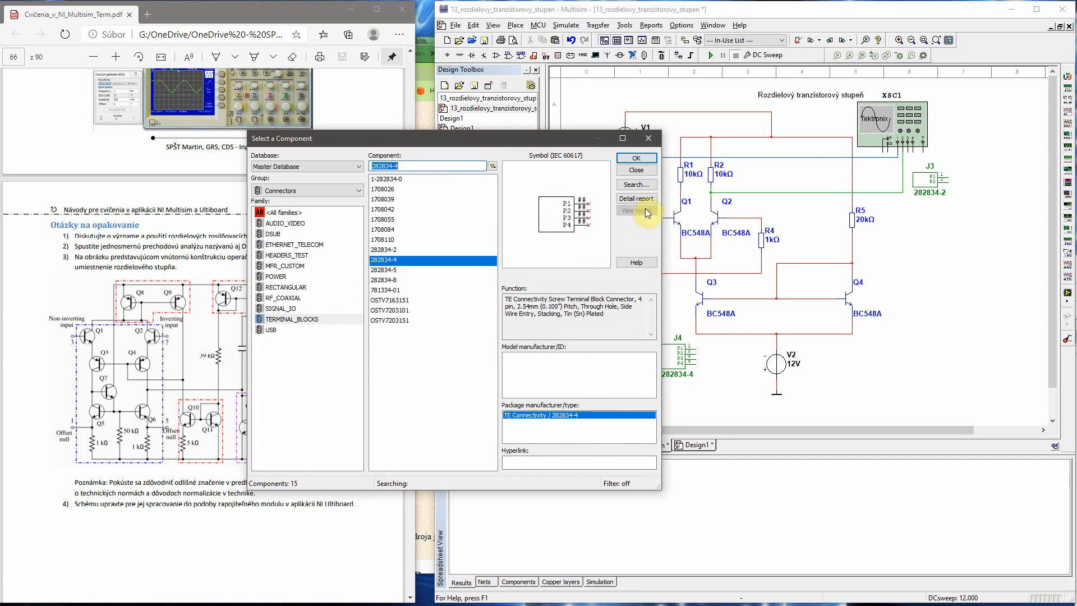
pyautogui.click(653, 140)
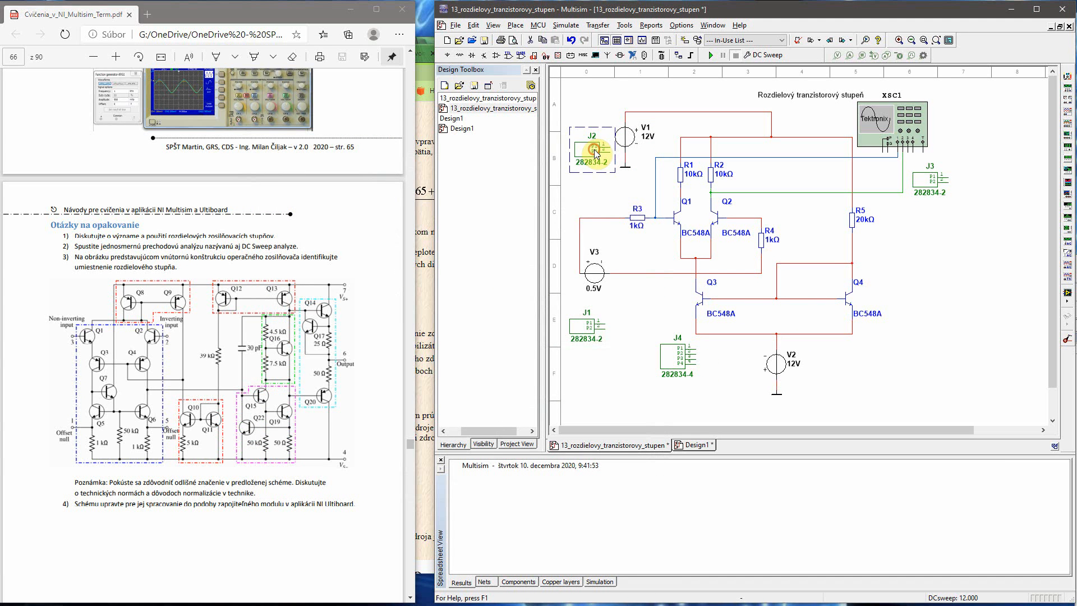
pyautogui.press('Delete')
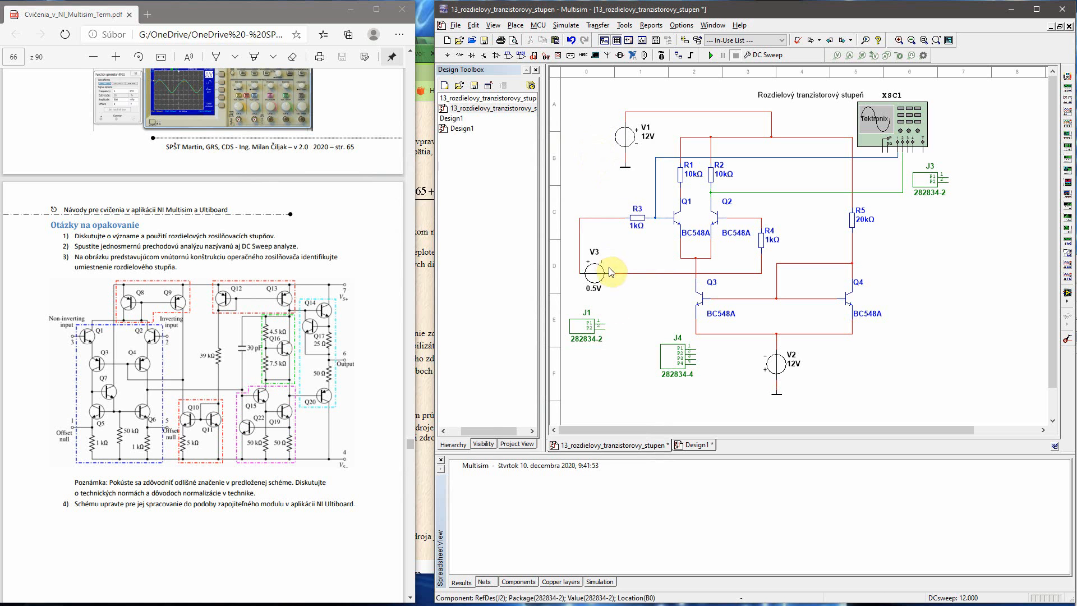
# - Wire connector J1's upper pin to the V3–R3 line and its lower pin to the V3–R4 line
pyautogui.click(606, 322)
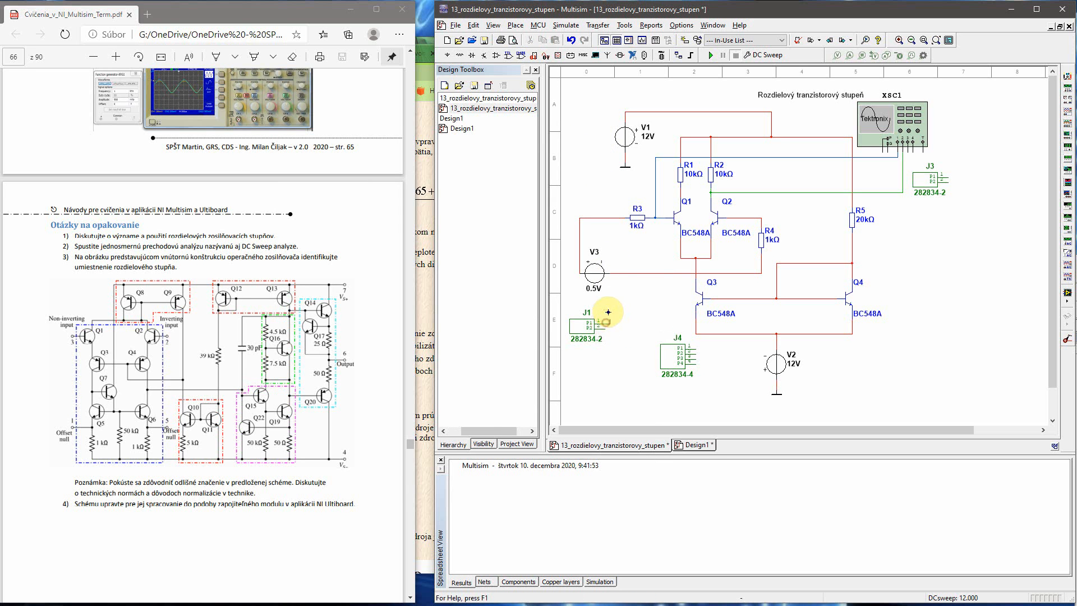
pyautogui.click(615, 219)
pyautogui.click(606, 328)
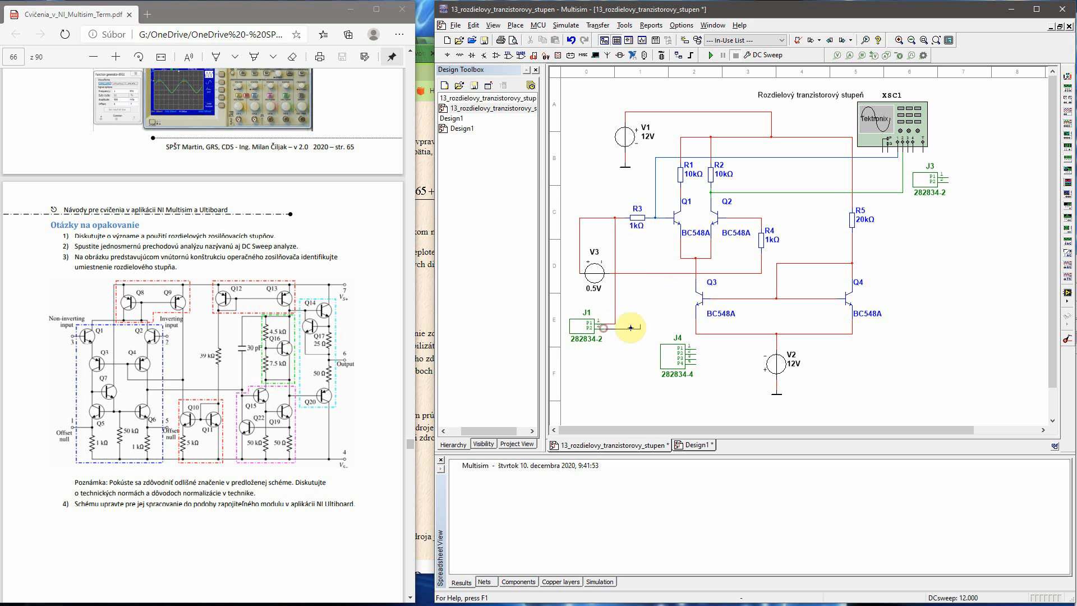
pyautogui.click(625, 274)
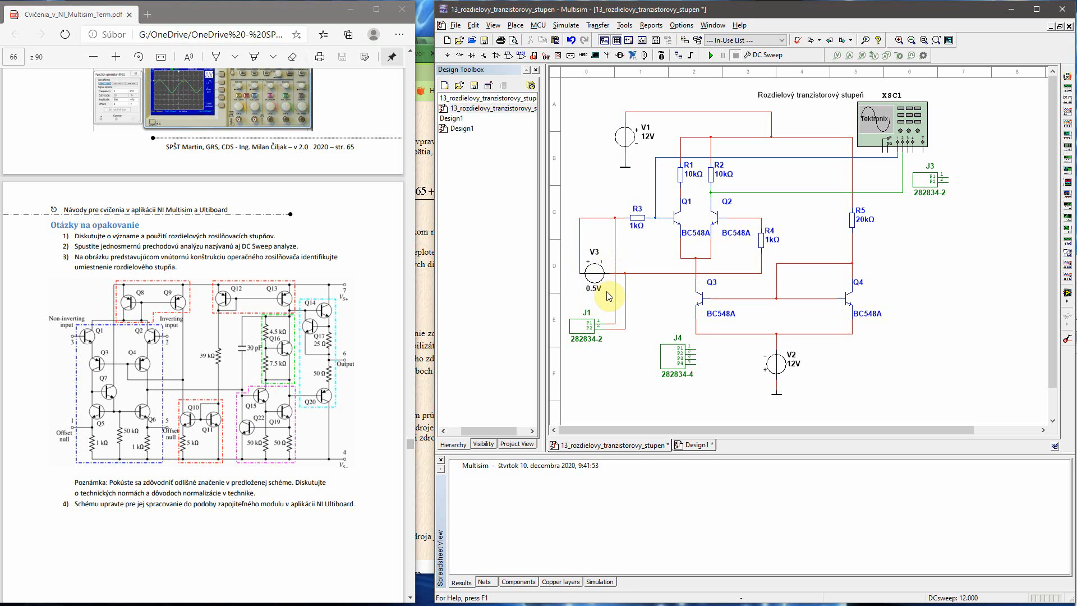
# - Move connector J4 beside Q4 and rotate it 180 degrees so its pins face the circuit
pyautogui.moveTo(676, 359); pyautogui.dragTo(930, 276)
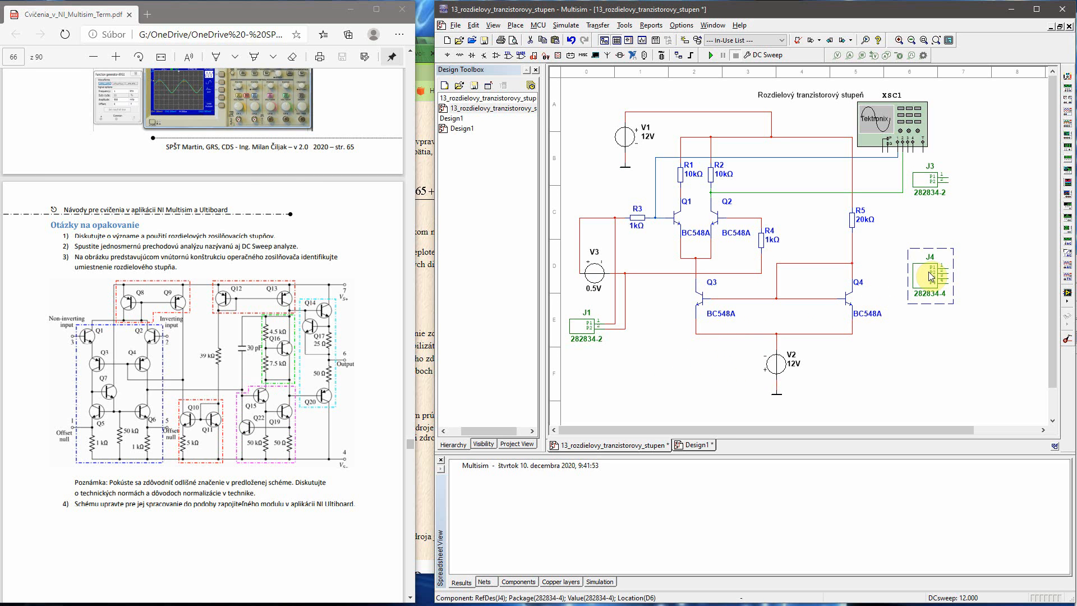
pyautogui.hotkey('ctrl', 'r')
pyautogui.hotkey('ctrl', 'r')
pyautogui.click(924, 351)
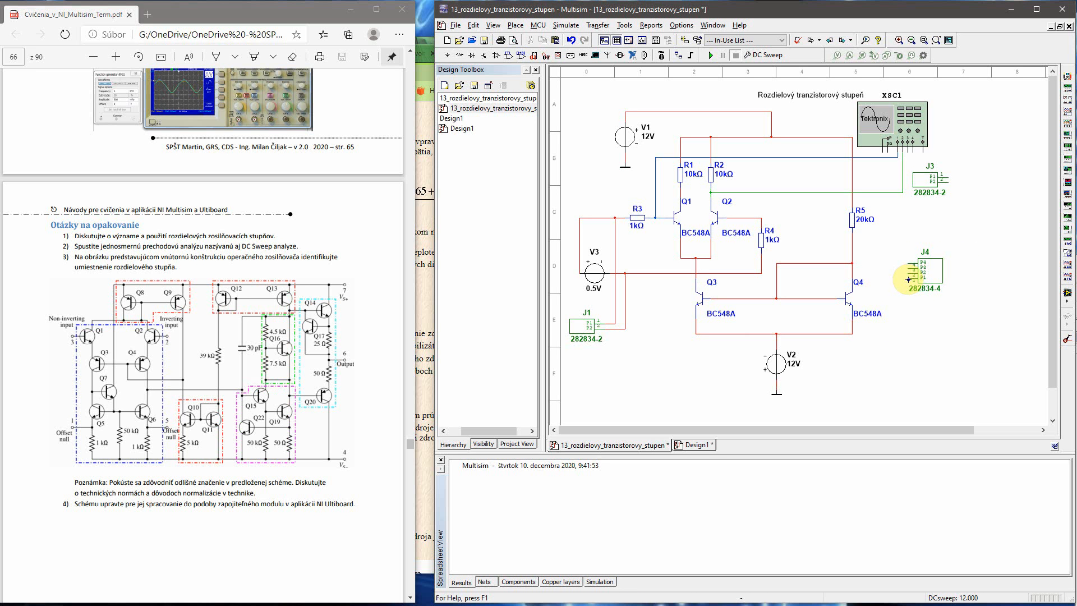
# - Wire J4's lowest pin to V2's ground line, shifting that wire outward, and its second-lowest pin to the line above V2
pyautogui.click(908, 279)
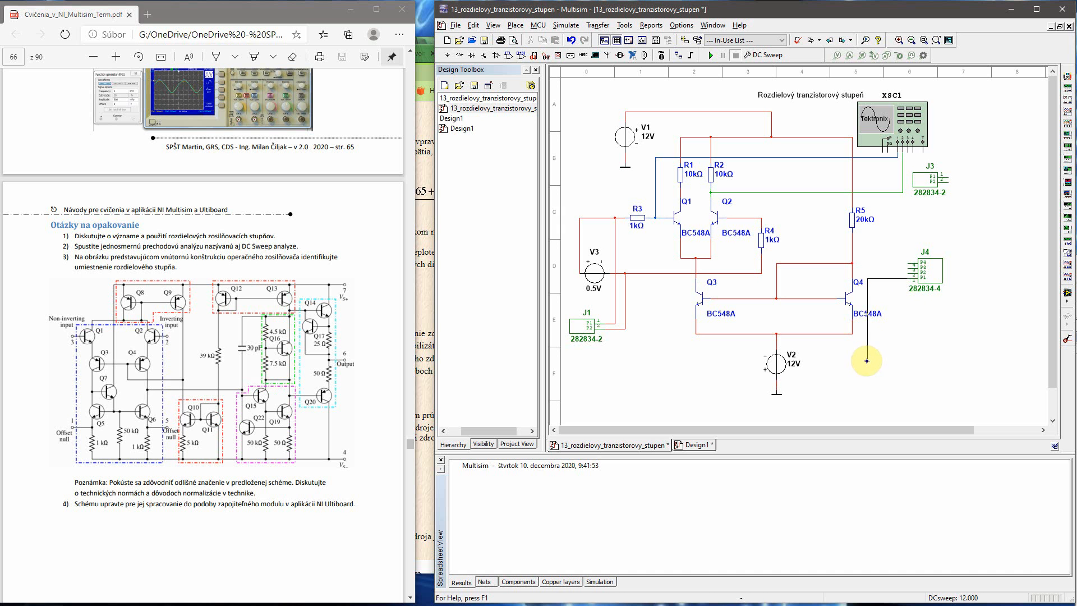
pyautogui.click(777, 383)
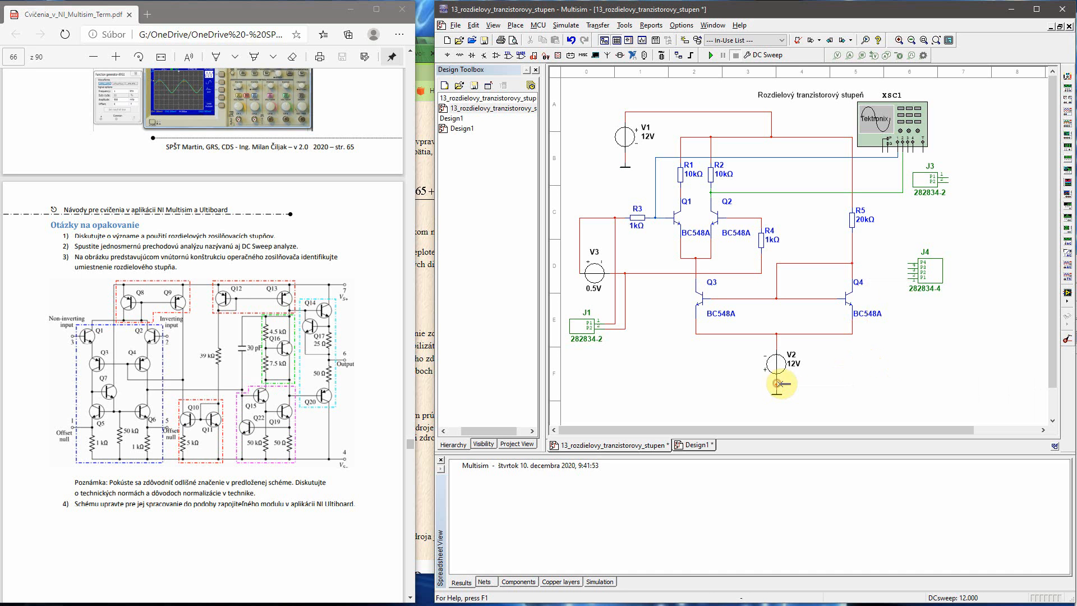
pyautogui.moveTo(857, 351); pyautogui.dragTo(895, 347)
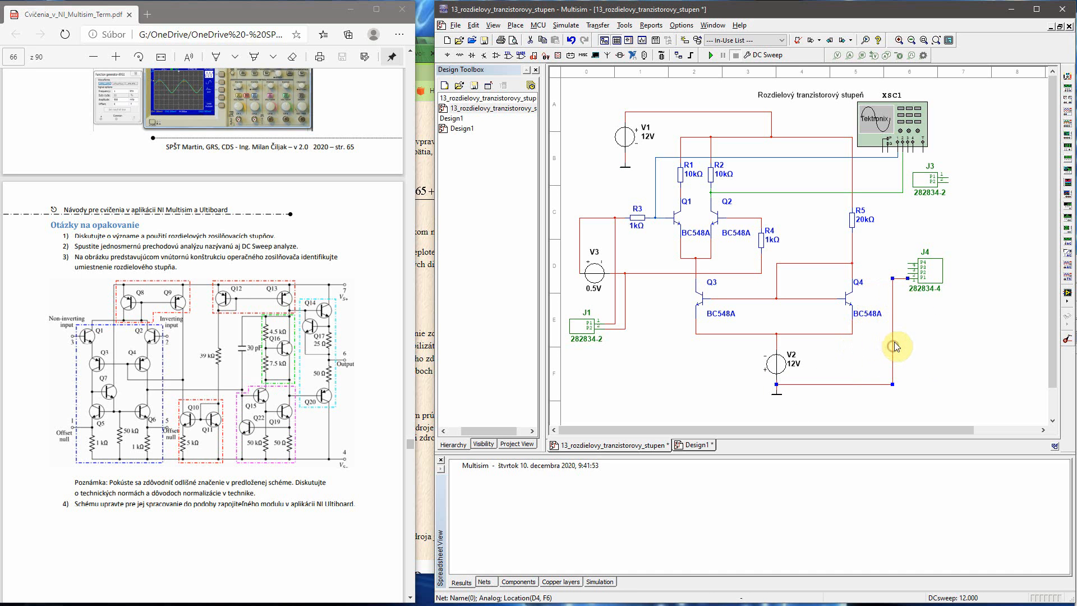
pyautogui.click(908, 272)
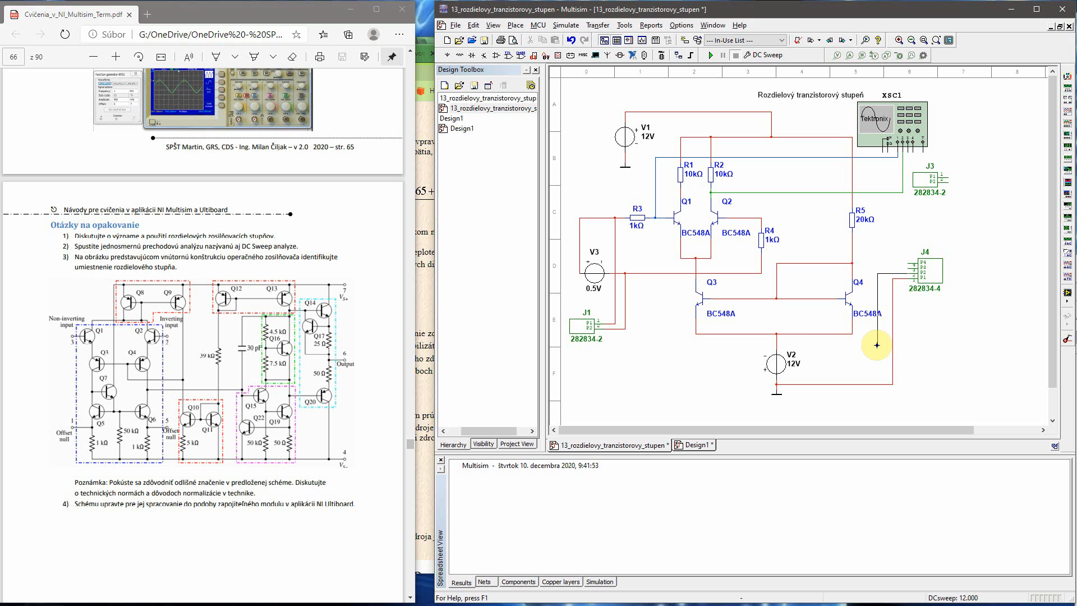
pyautogui.click(877, 344)
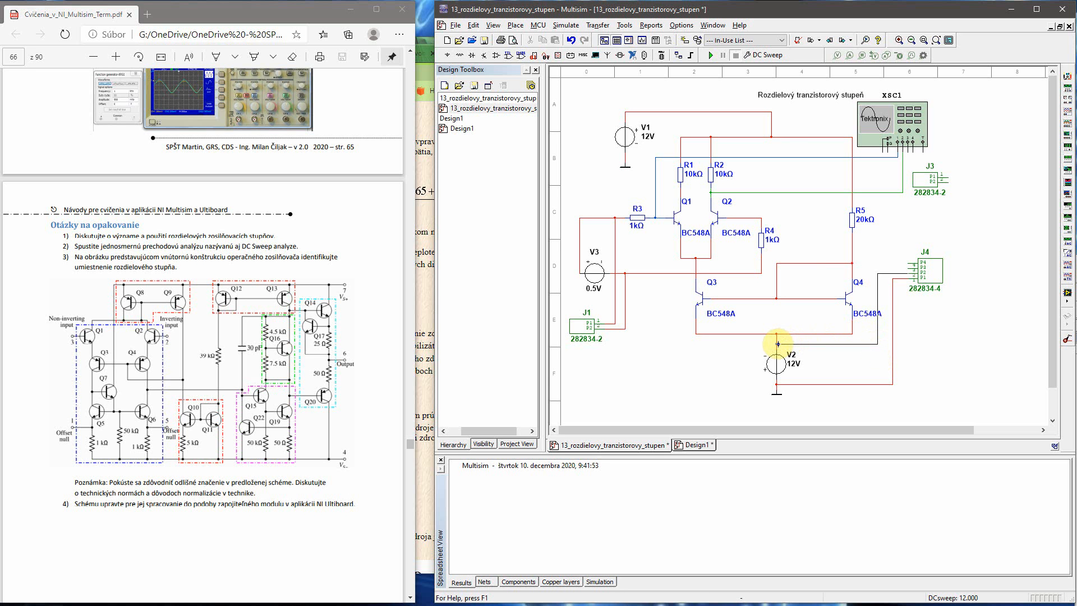
pyautogui.click(778, 344)
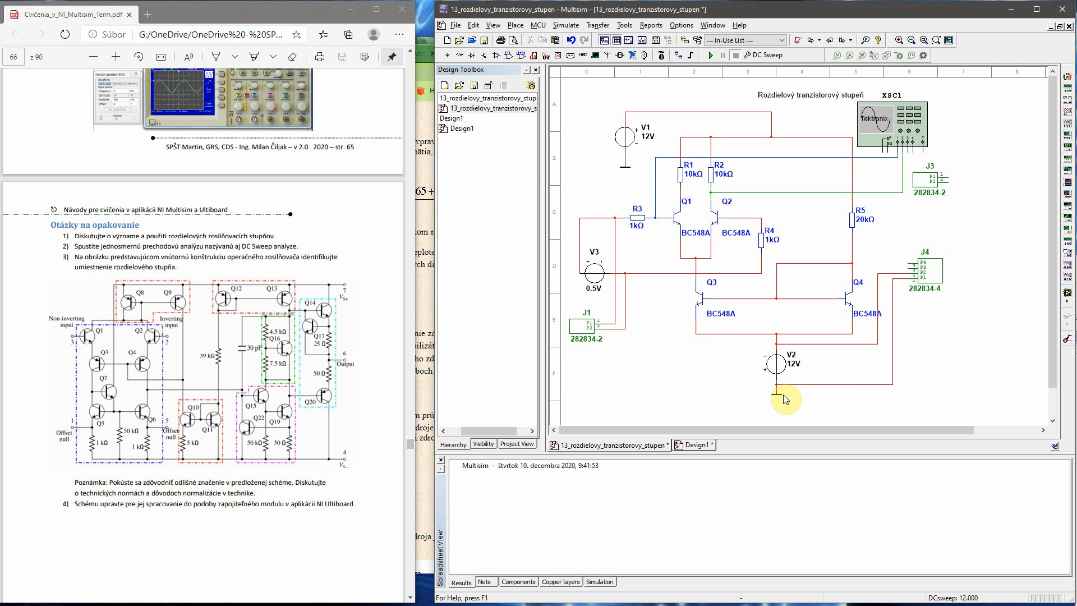
# - Wire J4's third pin from the bottom to the positive supply line of source V1
pyautogui.click(904, 268)
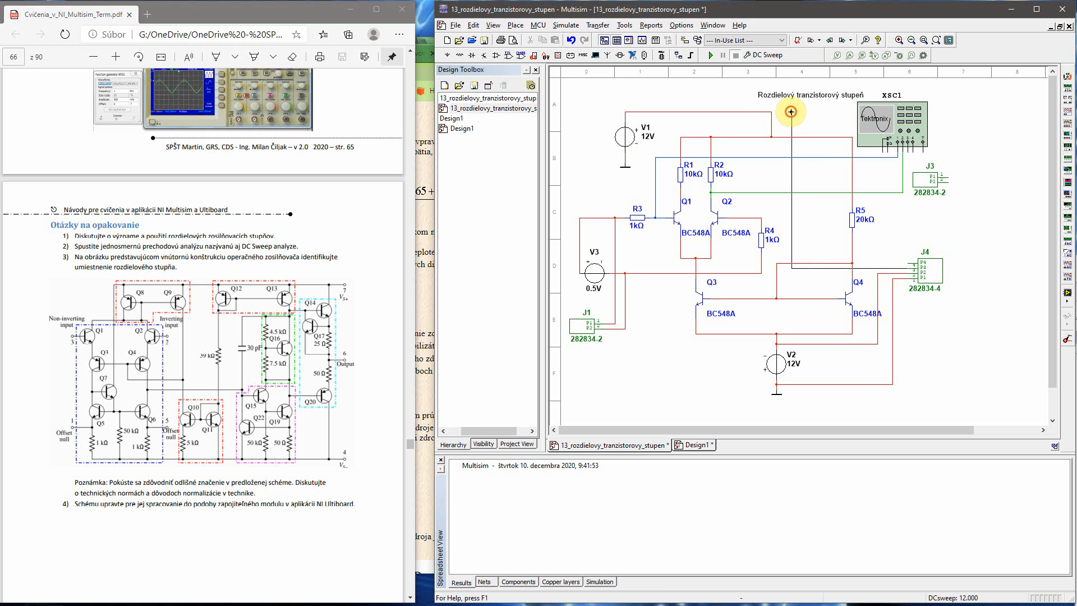
pyautogui.click(790, 112)
pyautogui.click(772, 112)
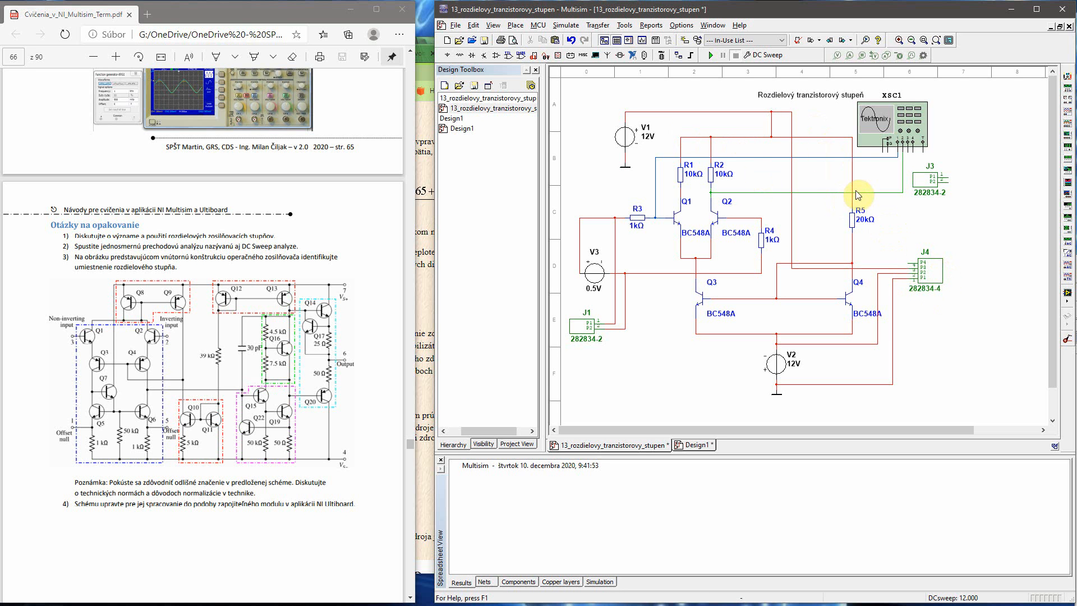
# - Rotate connector J3 180 degrees so its pins face the circuit and shift it slightly away from the oscilloscope wiring
pyautogui.click(926, 181)
pyautogui.hotkey('ctrl', 'r')
pyautogui.hotkey('ctrl', 'r')
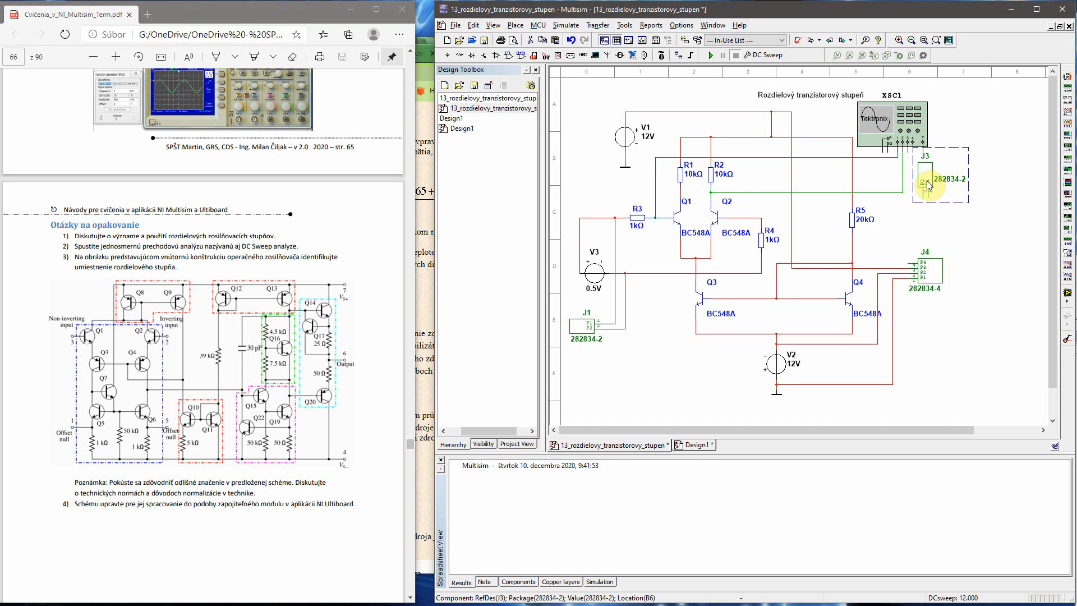
pyautogui.click(960, 223)
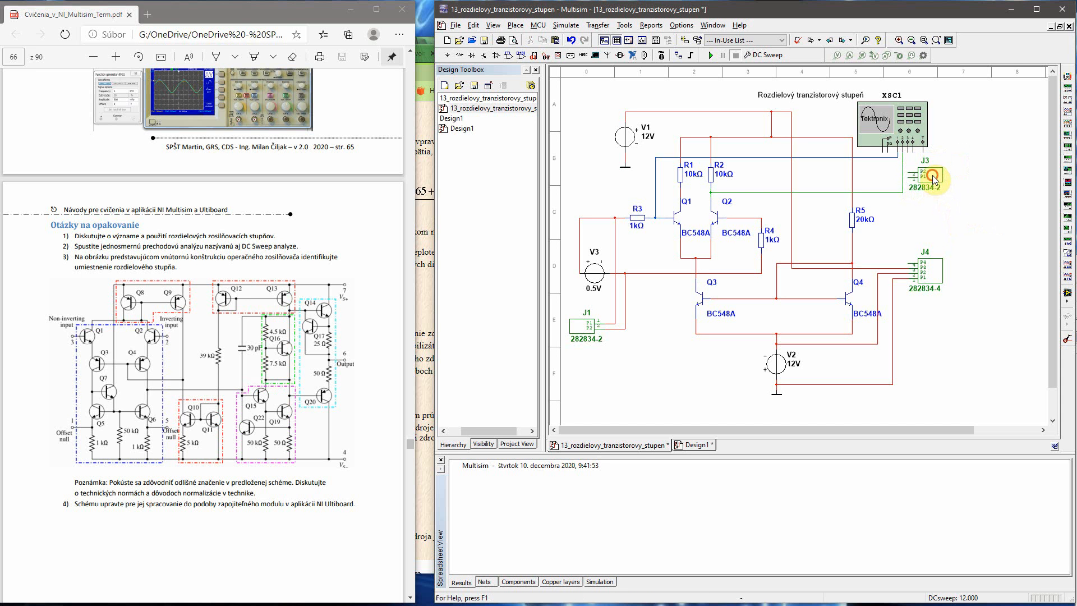
pyautogui.moveTo(934, 175); pyautogui.dragTo(939, 175)
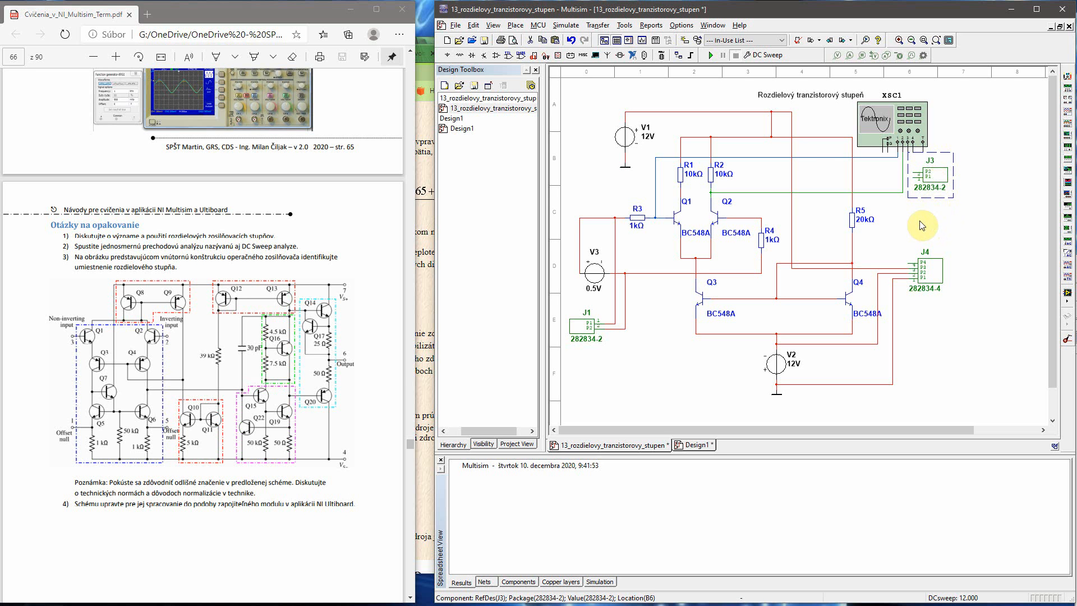
pyautogui.click(960, 211)
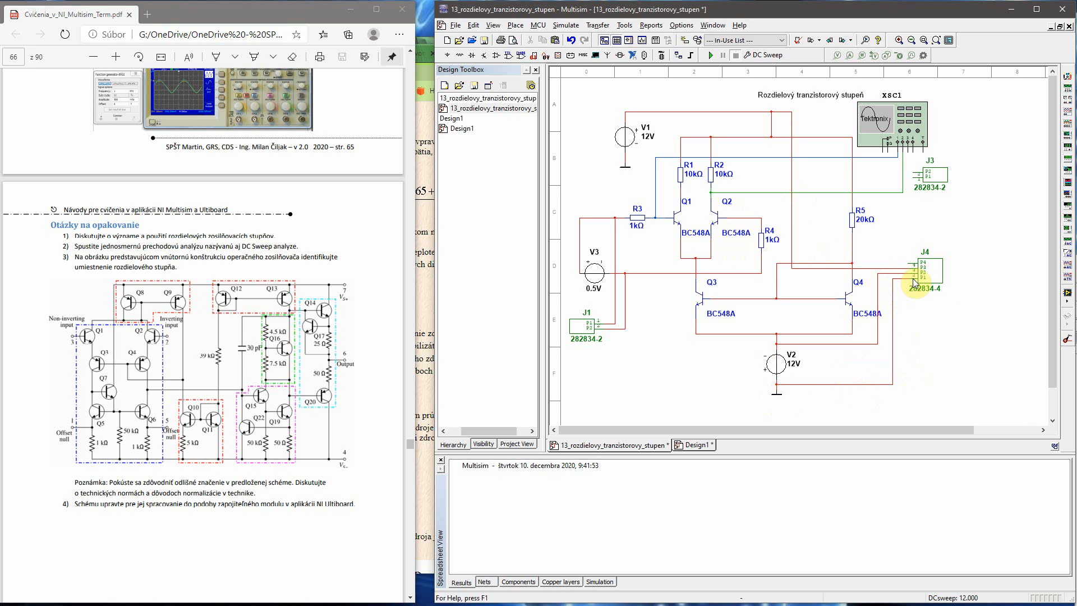
# - Wire J3's lower pin to the green oscilloscope line and its upper pin to the blue oscilloscope line
pyautogui.click(902, 177)
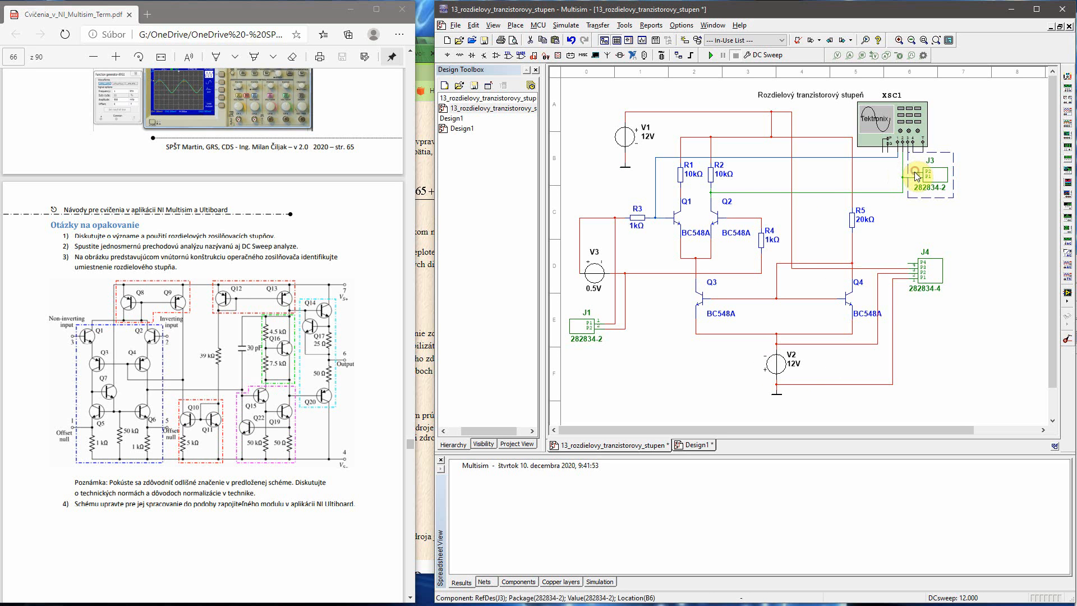
pyautogui.click(888, 159)
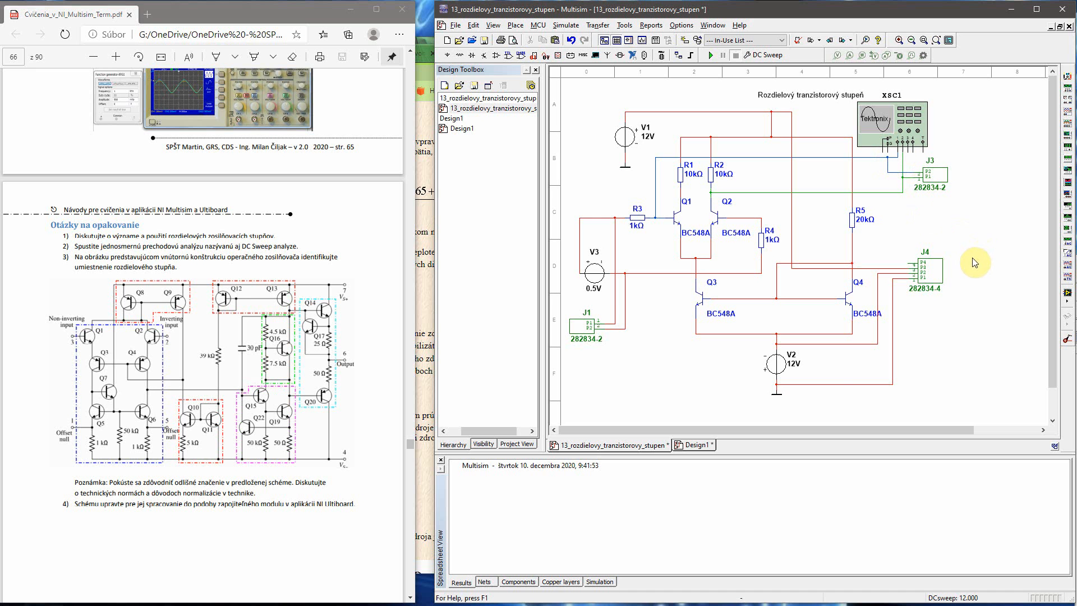
# - Examine the package assignments of the connectors, transistors, resistors and sources in the component spreadsheet
pyautogui.click(517, 583)
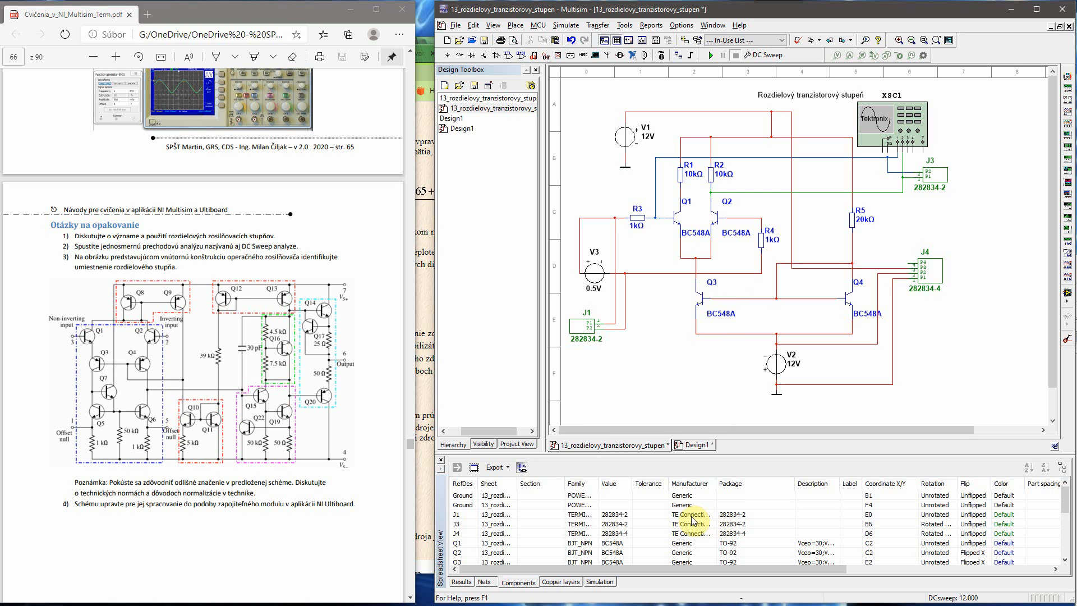
pyautogui.click(730, 515)
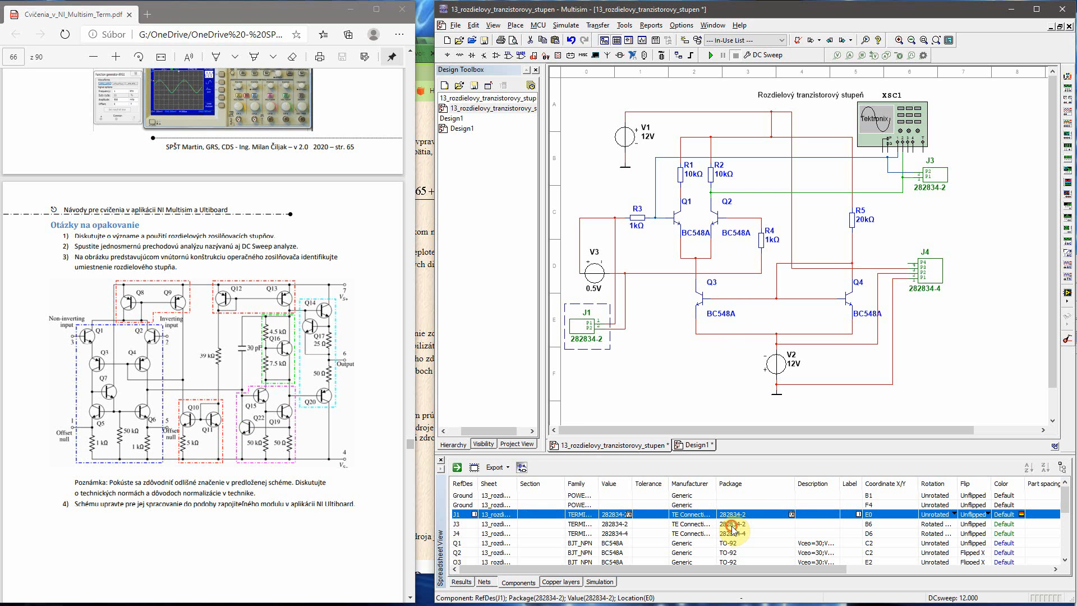
pyautogui.click(731, 526)
pyautogui.scroll(-1, 731, 526)
pyautogui.click(729, 524)
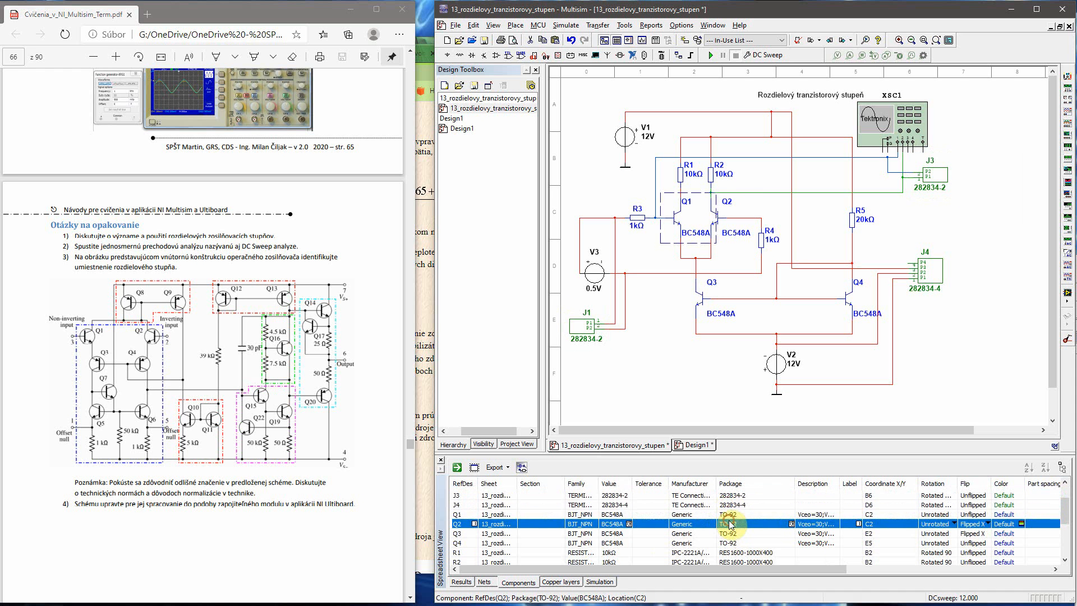
pyautogui.scroll(-1, 730, 525)
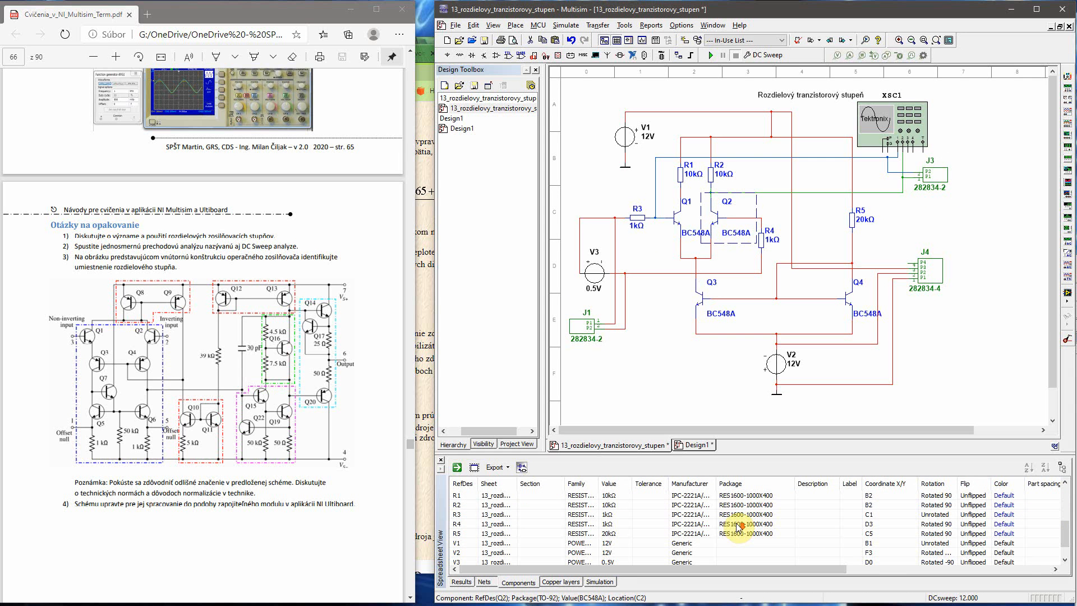
pyautogui.click(734, 525)
pyautogui.scroll(-1, 735, 524)
pyautogui.click(735, 525)
pyautogui.scroll(-1, 734, 527)
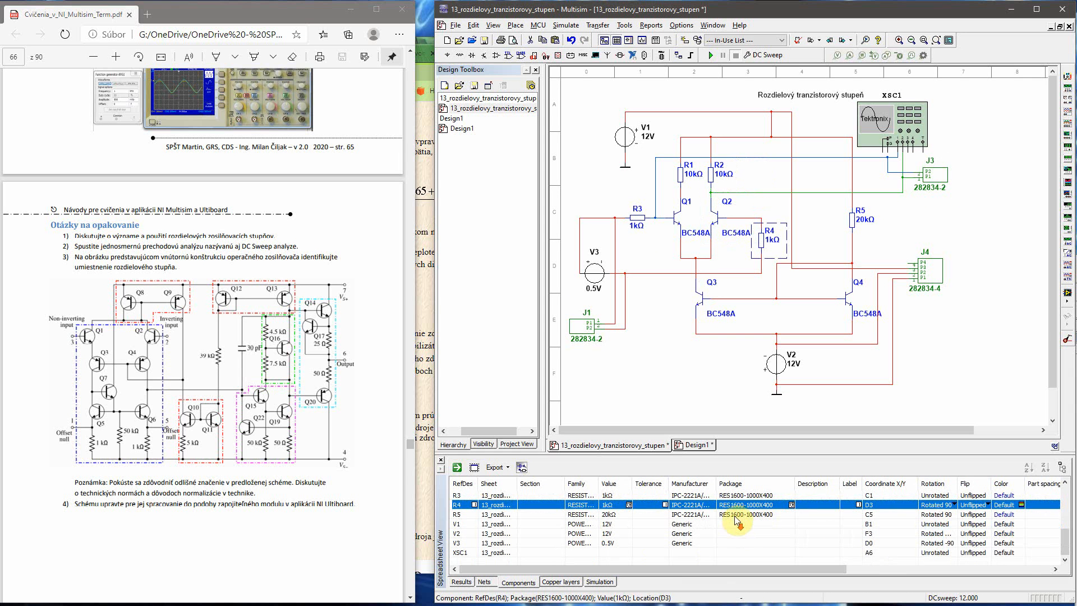
pyautogui.click(736, 514)
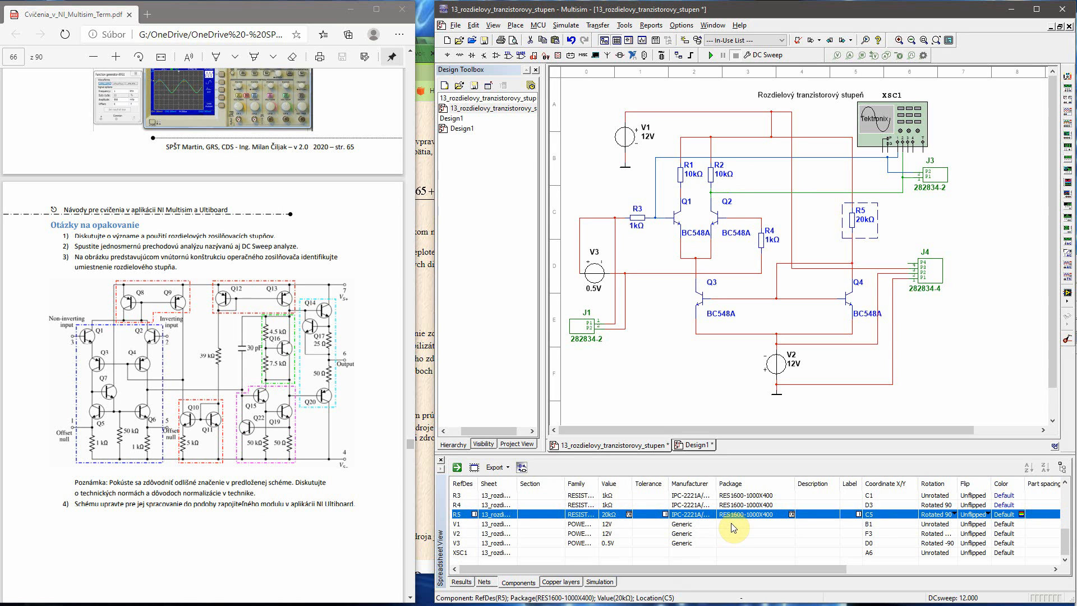
pyautogui.click(732, 534)
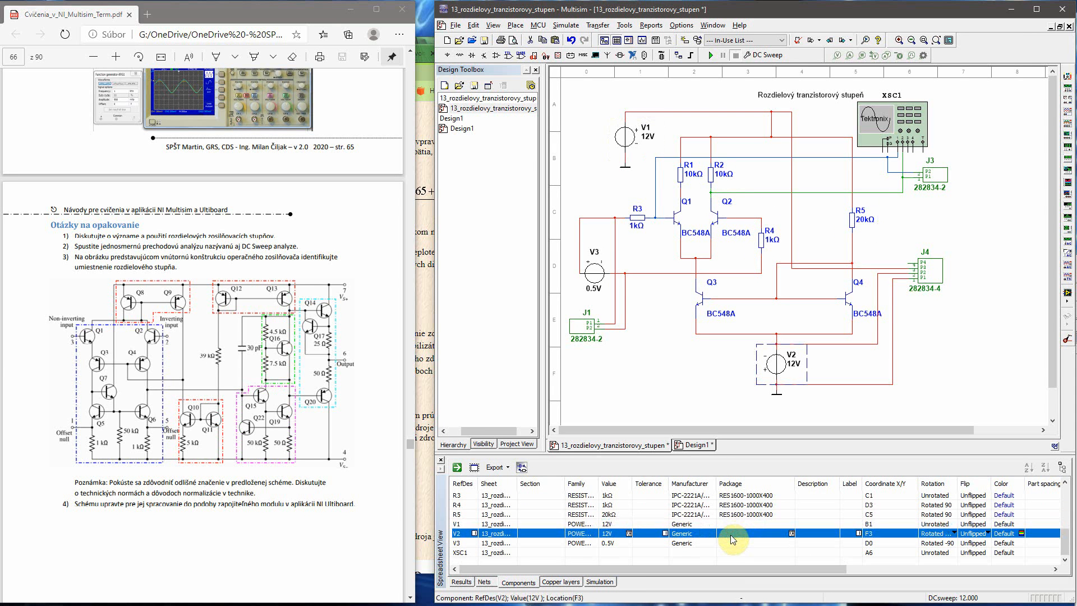
pyautogui.click(712, 373)
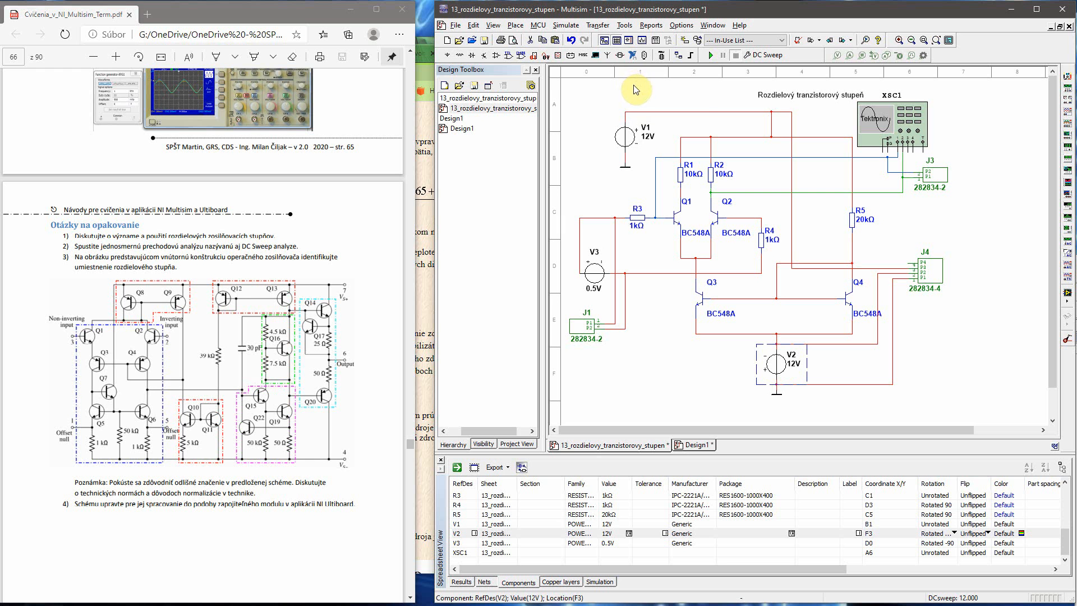
# - Transfer the circuit to Ultiboard 14.1, saving the netlist as 13_rozdielovy_tranzistorovy_stupen.ewnet and importing all listed items
pyautogui.click(603, 27)
pyautogui.moveTo(640, 38)
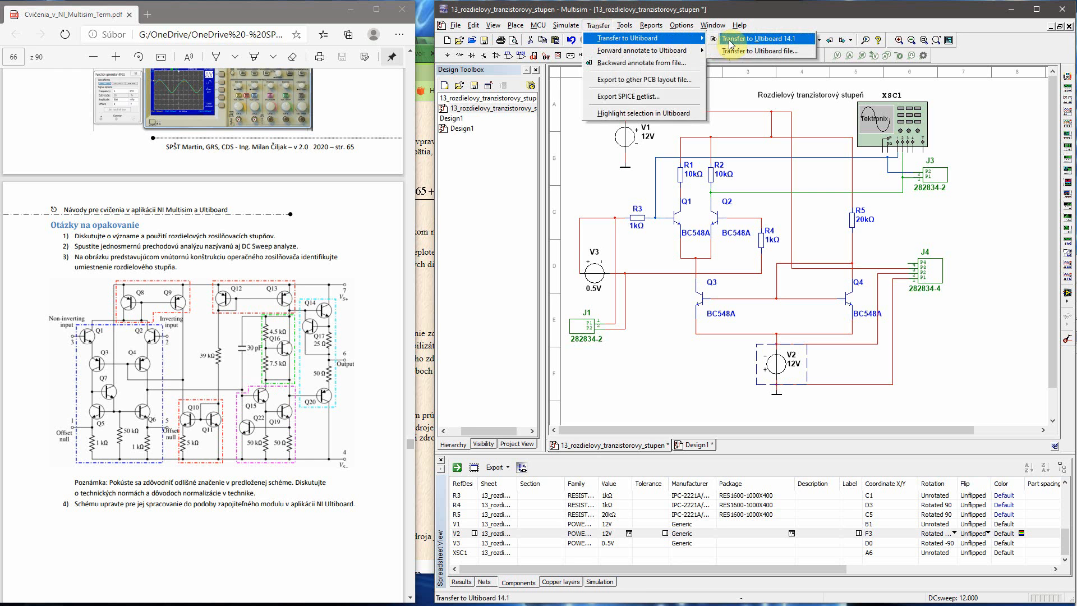
pyautogui.click(731, 41)
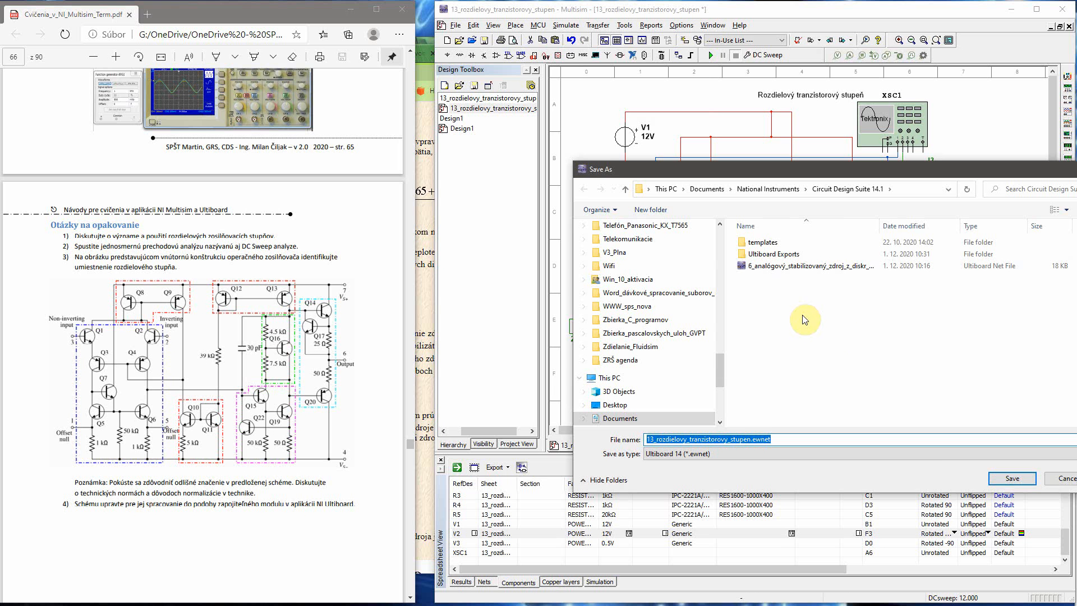
pyautogui.click(1018, 480)
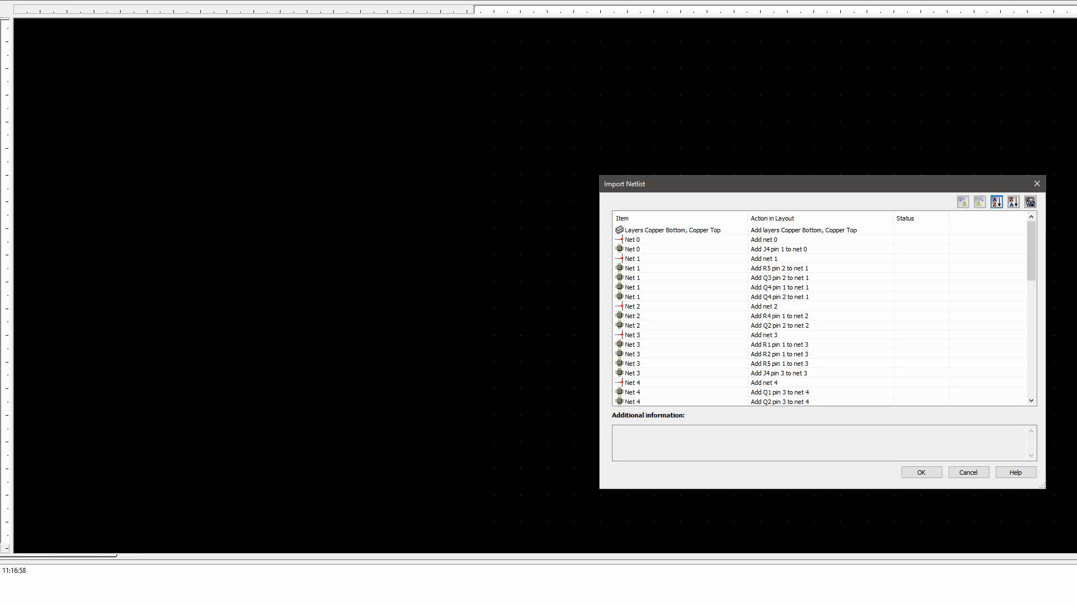
pyautogui.click(924, 473)
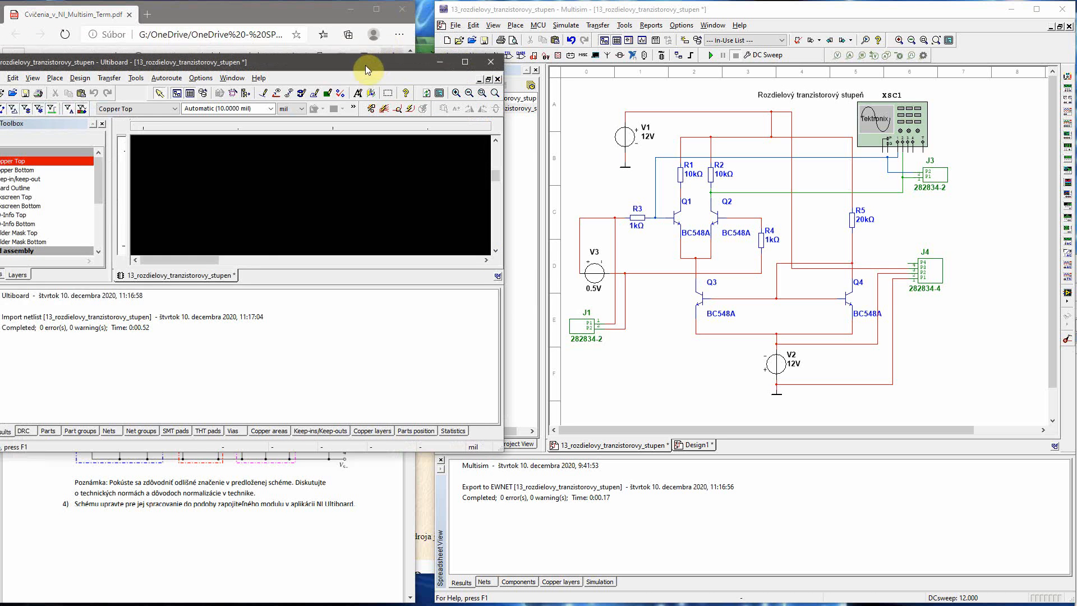
# - Enlarge the Ultiboard window to nearly the full screen and make its layout area taller, bringing the parts and board corner into view
pyautogui.moveTo(366, 65); pyautogui.dragTo(392, 15)
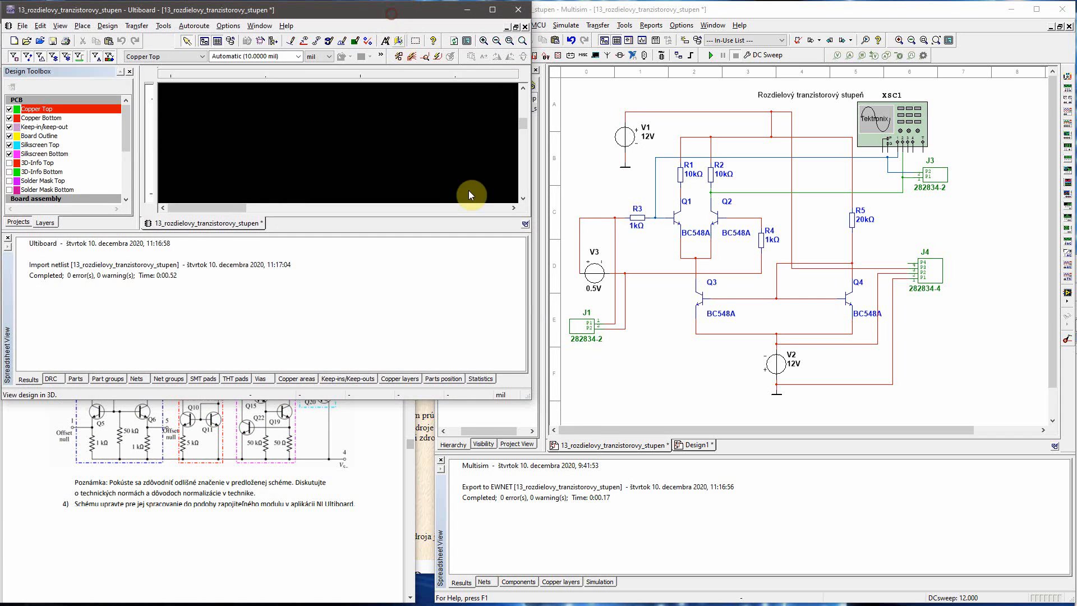
pyautogui.moveTo(529, 401); pyautogui.dragTo(1068, 600)
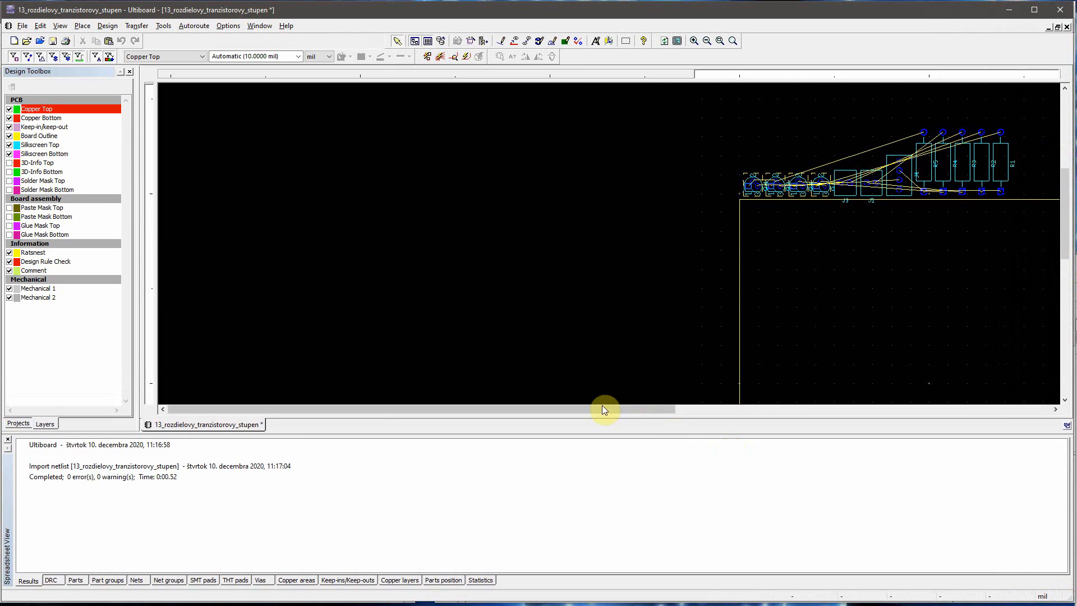
pyautogui.moveTo(601, 408); pyautogui.dragTo(742, 415)
pyautogui.moveTo(1064, 227); pyautogui.dragTo(1065, 247)
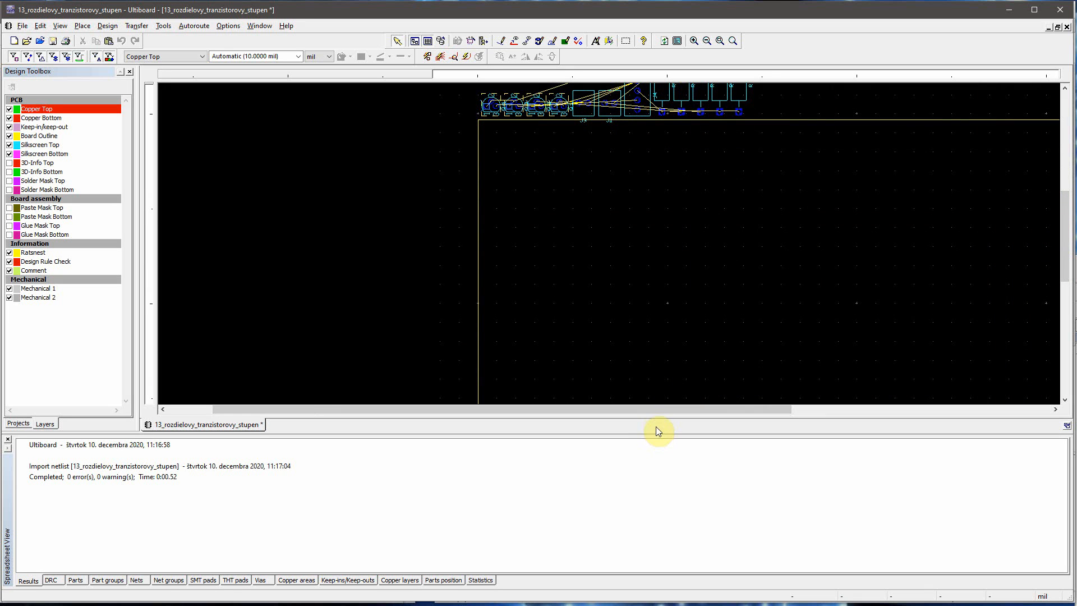
pyautogui.moveTo(659, 433); pyautogui.dragTo(665, 462)
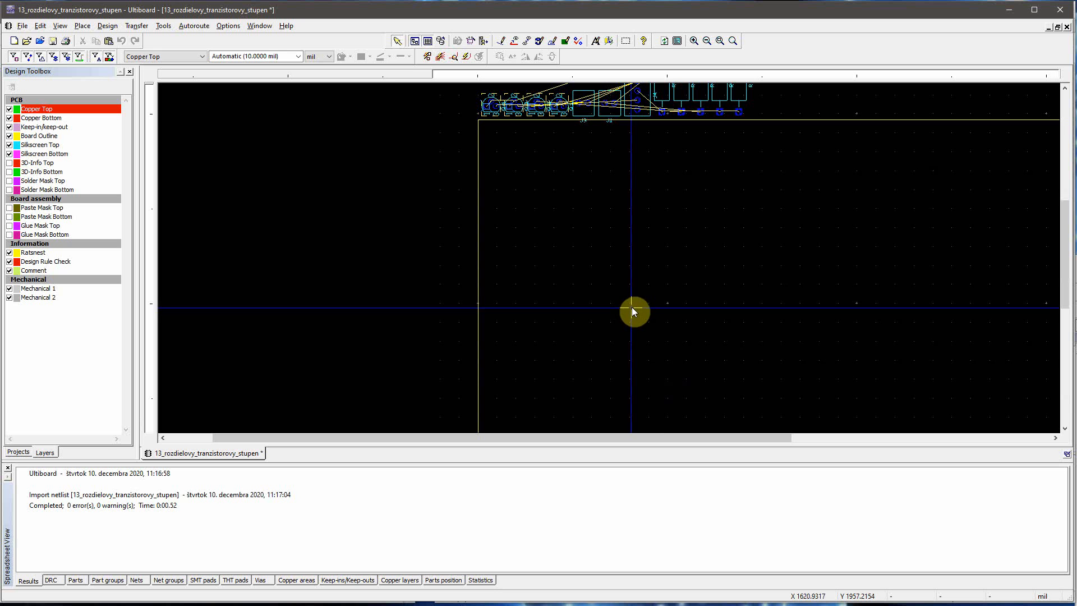
pyautogui.scroll(3, 1065, 247)
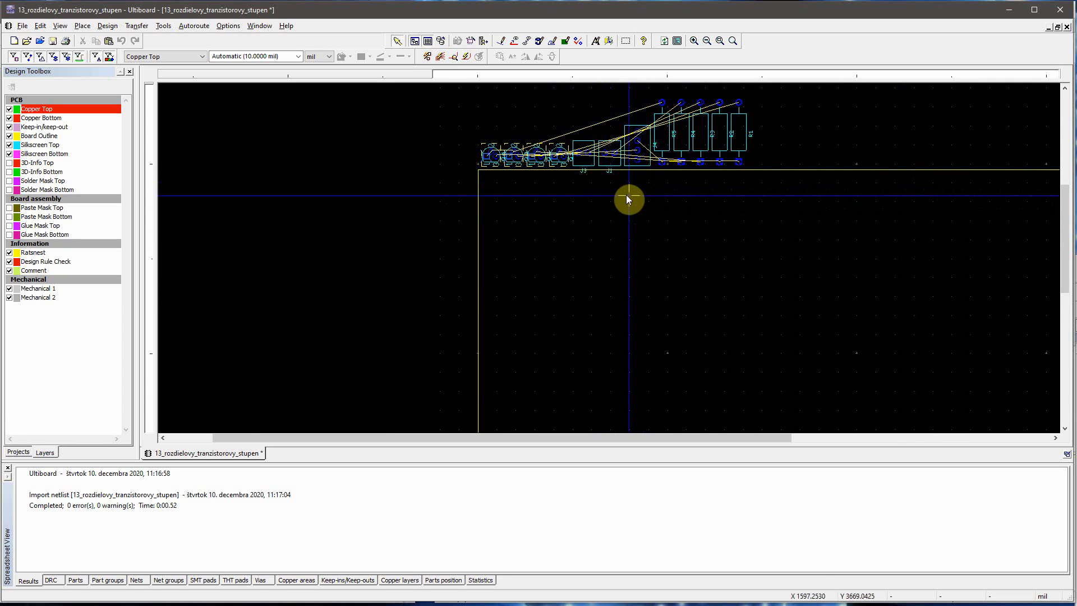
# - Move connector J4 onto the board just inside its upper edge and rotate it 90 degrees
pyautogui.click(589, 149)
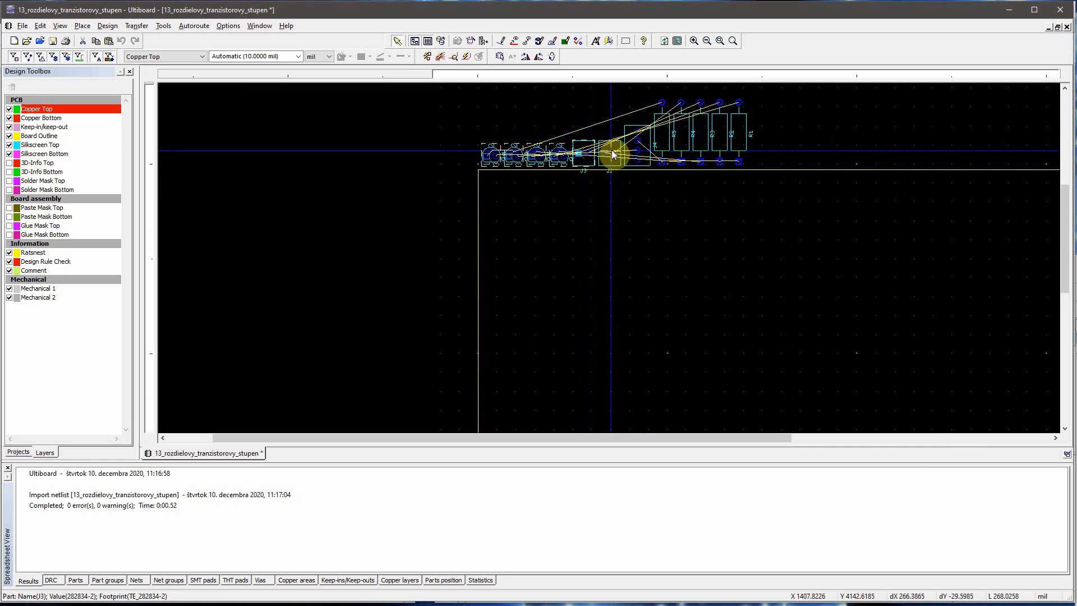
pyautogui.moveTo(636, 140); pyautogui.dragTo(633, 155)
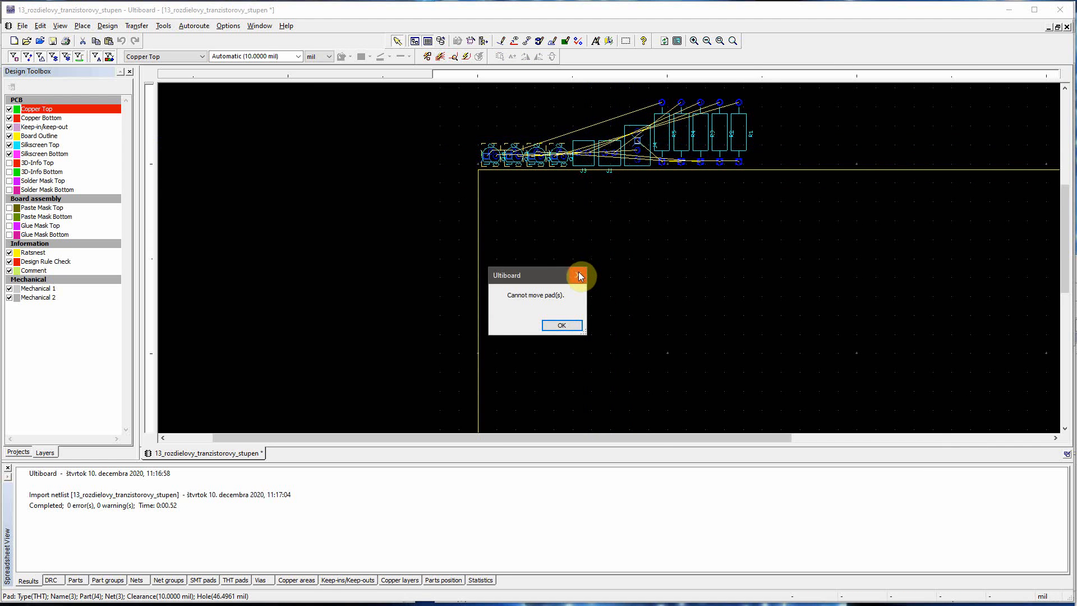
pyautogui.click(580, 275)
pyautogui.moveTo(637, 132); pyautogui.dragTo(573, 196)
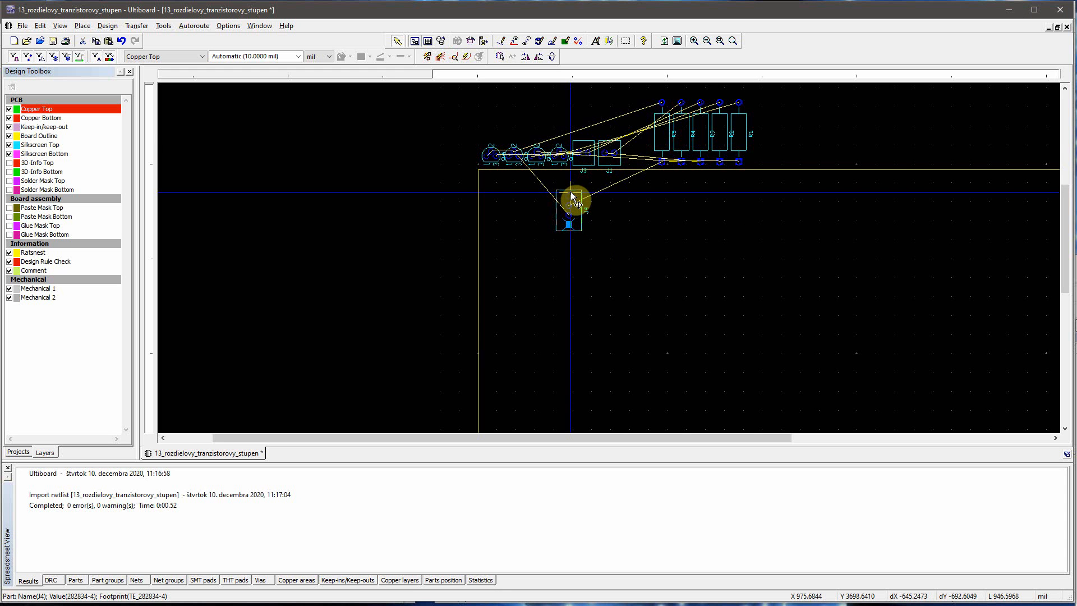
pyautogui.hotkey('ctrl', 'r')
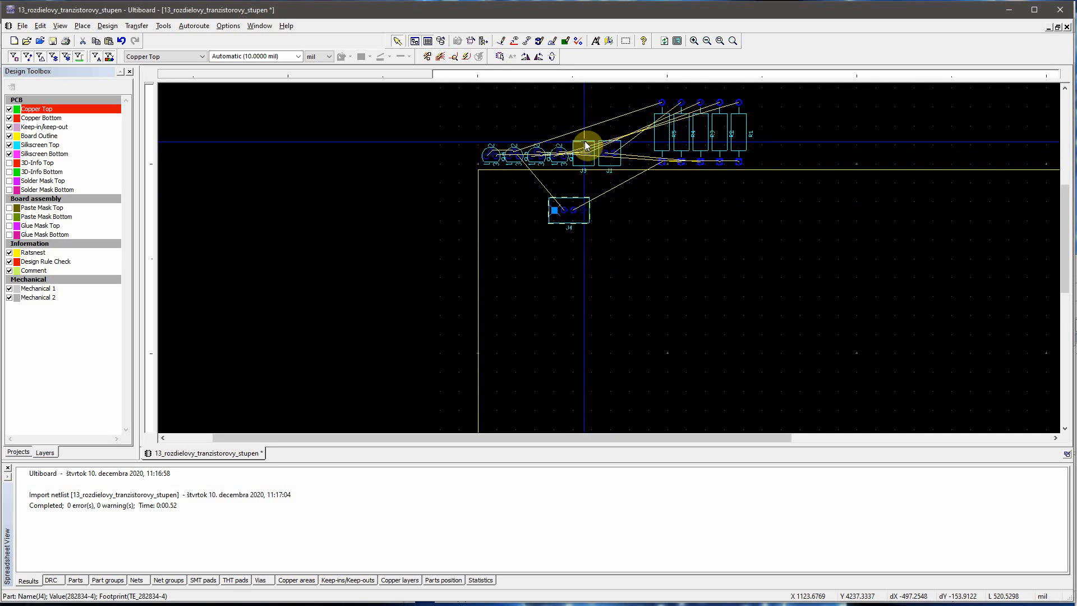
# - Move connector J3 onto the board, below and to the right of J4, and check the connector arrangement in the Multisim schematic
pyautogui.moveTo(586, 144); pyautogui.dragTo(509, 239)
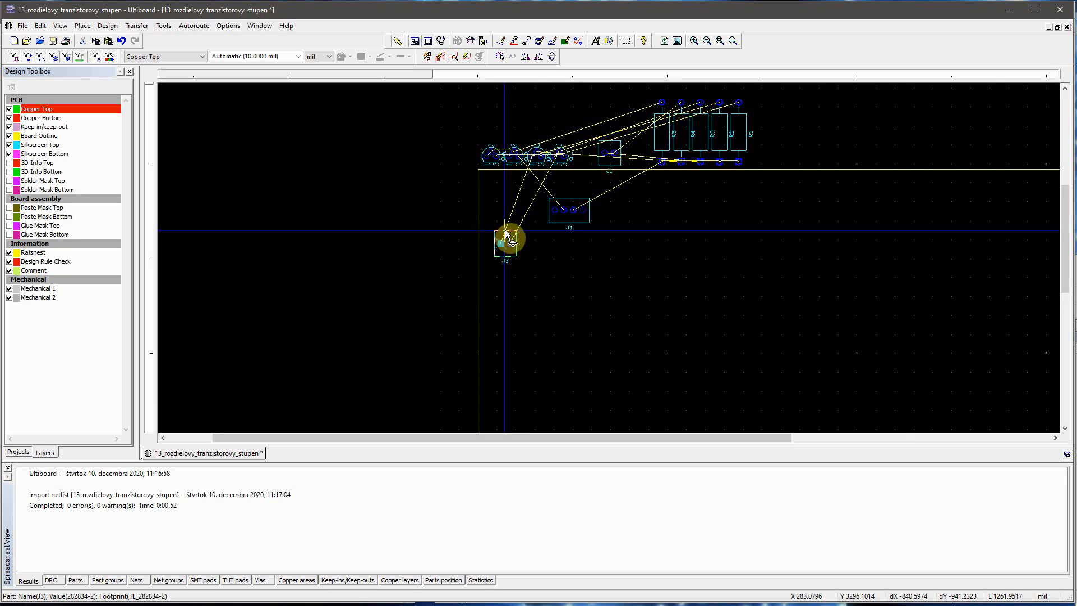
pyautogui.moveTo(505, 230); pyautogui.dragTo(662, 235)
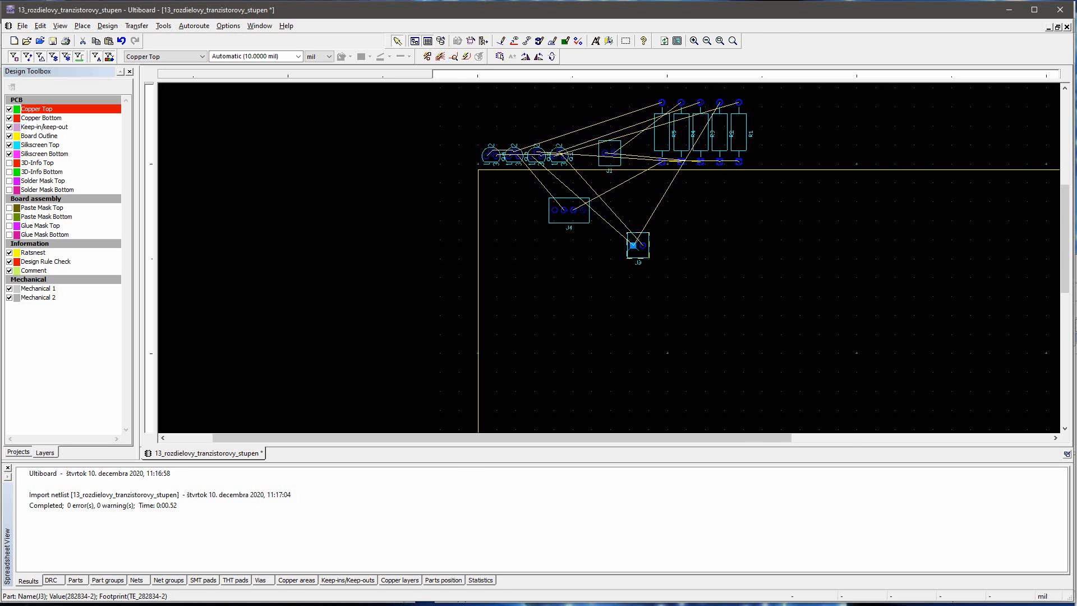
pyautogui.hotkey('alt', 'Tab')
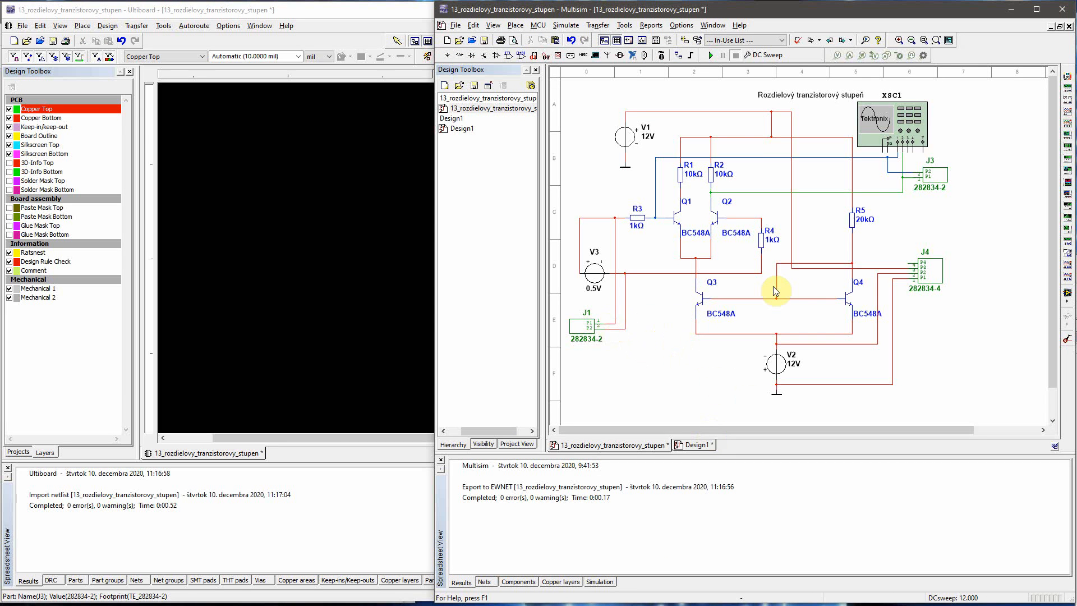
pyautogui.click(433, 43)
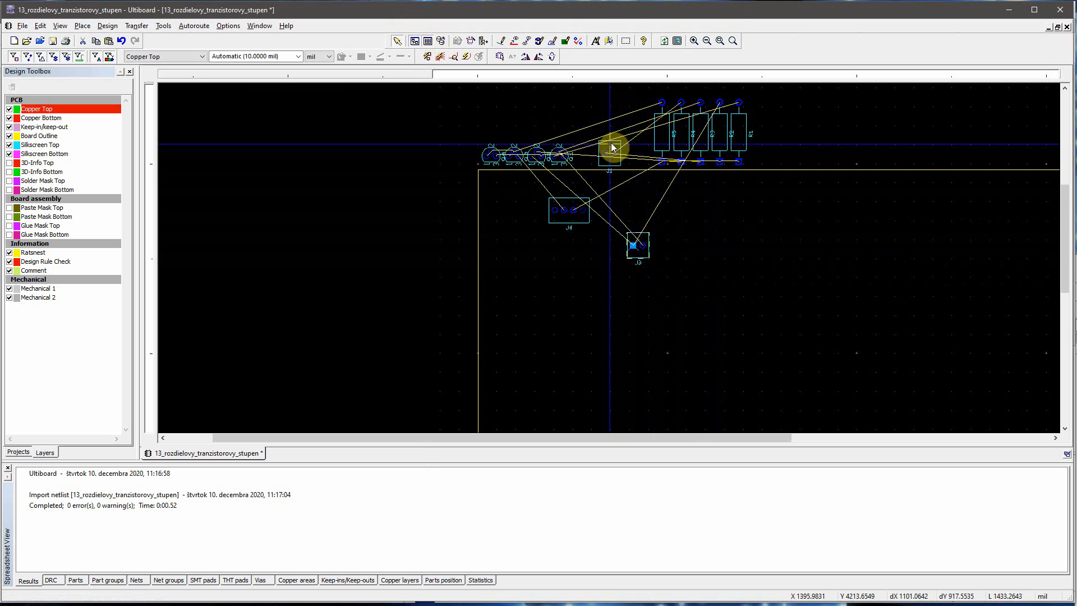
# - Move J1 onto the board near its left edge and J3 farther right, rotating both connectors 90 degrees
pyautogui.moveTo(612, 147); pyautogui.dragTo(501, 249)
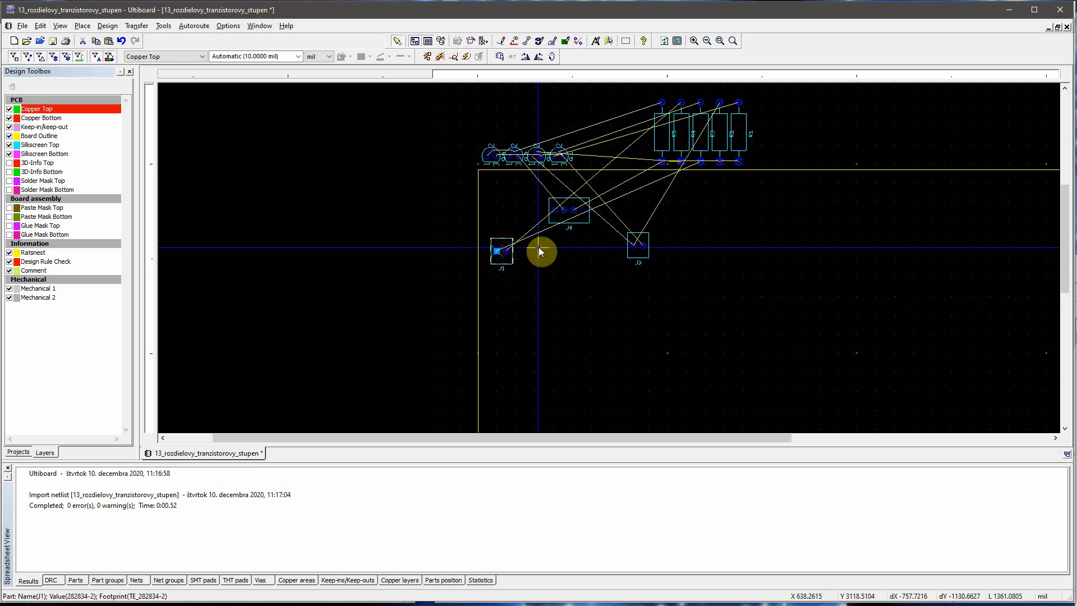
pyautogui.hotkey('ctrl', 'r')
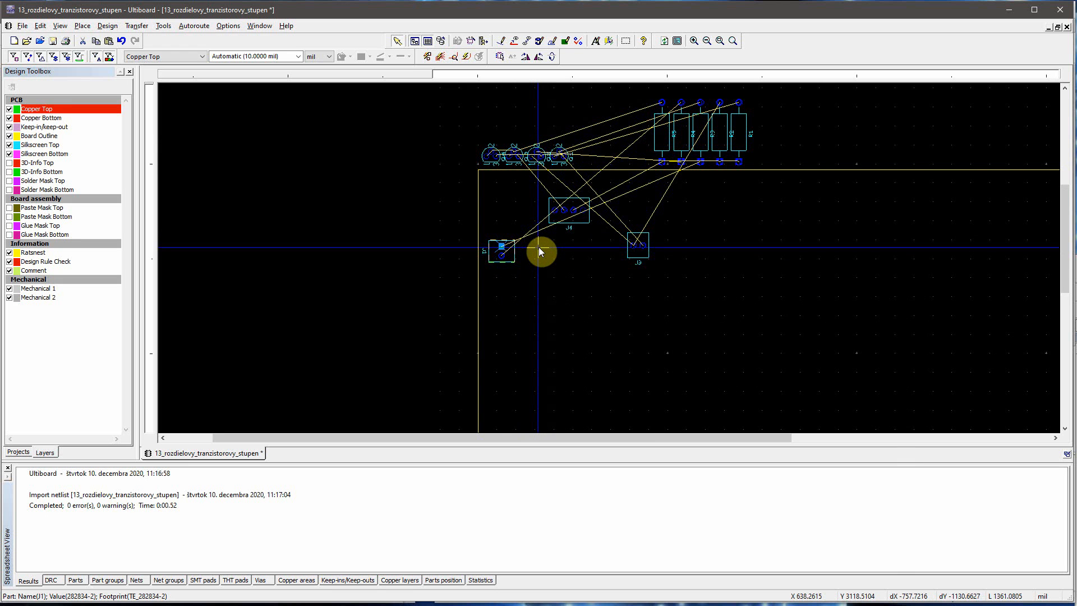
pyautogui.moveTo(638, 249); pyautogui.dragTo(667, 268)
pyautogui.hotkey('ctrl', 'r')
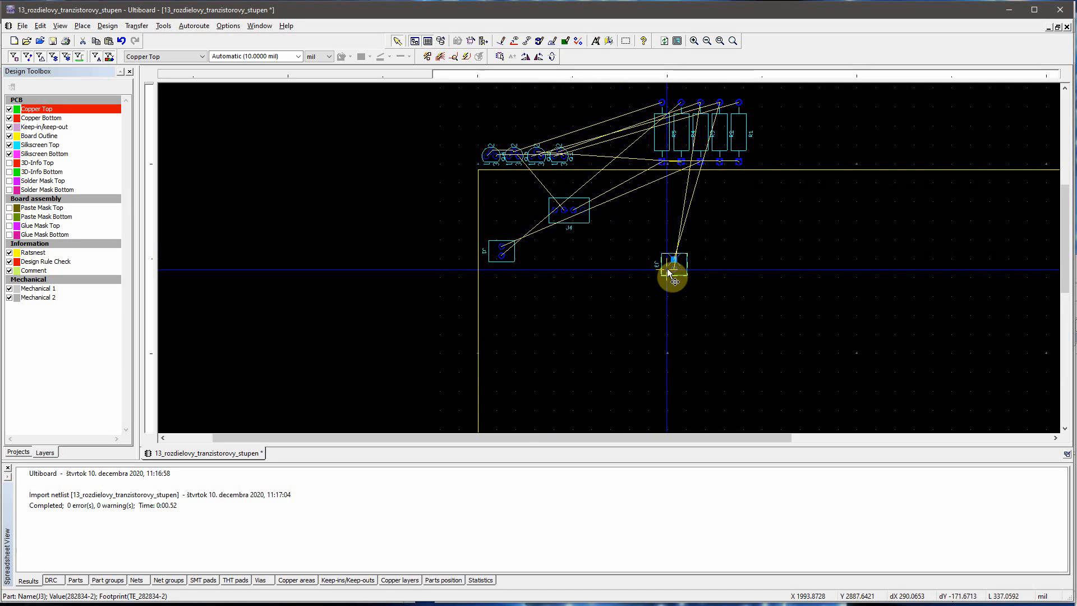
# - Autoplace all parts on the board
pyautogui.click(200, 27)
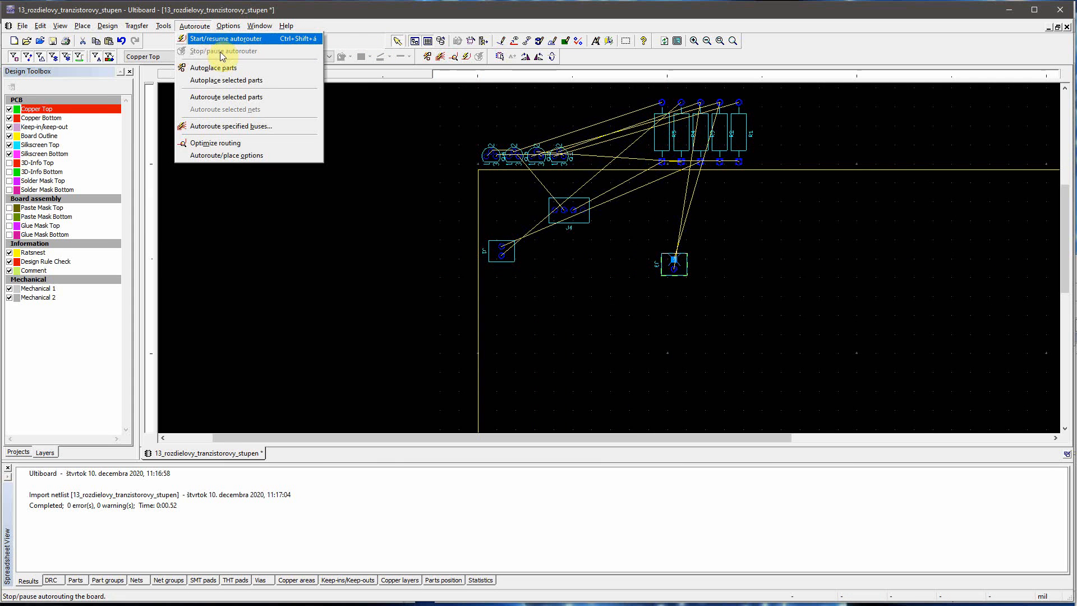
pyautogui.click(227, 68)
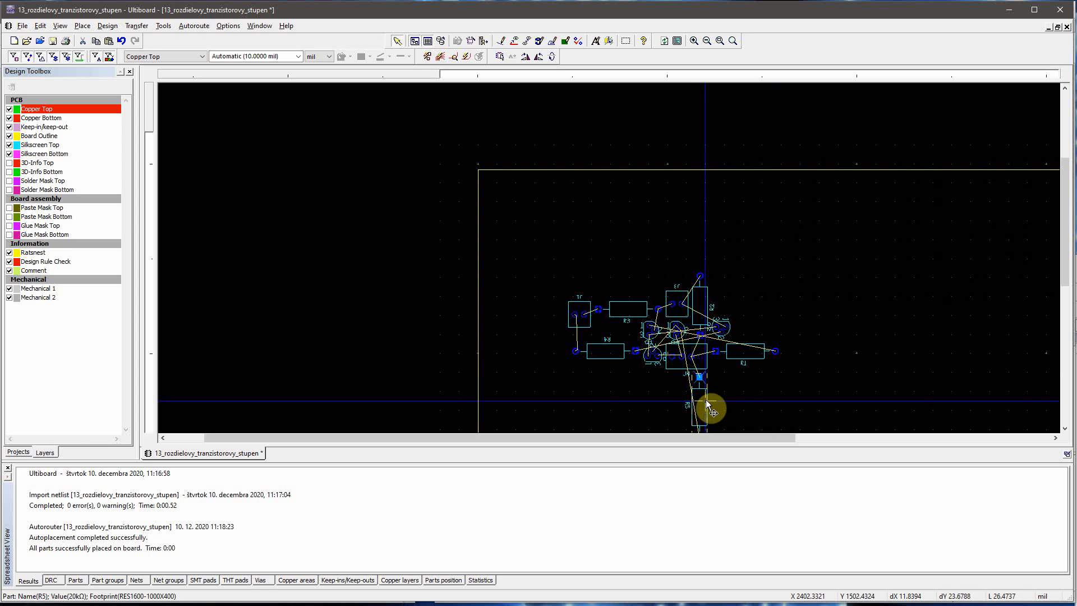
# - Rotate resistors R5 and R1 by 90 degrees, placing R5 directly below J4 and R1 upright to the right of R2
pyautogui.hotkey('ctrl', 'r')
pyautogui.moveTo(709, 409); pyautogui.dragTo(694, 382)
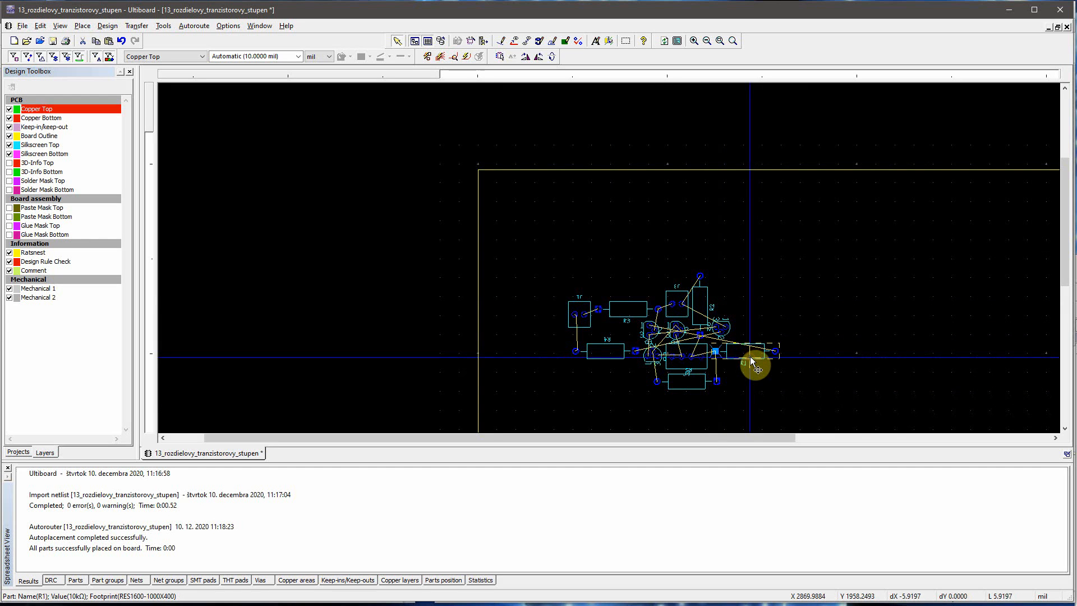
pyautogui.hotkey('ctrl', 'r')
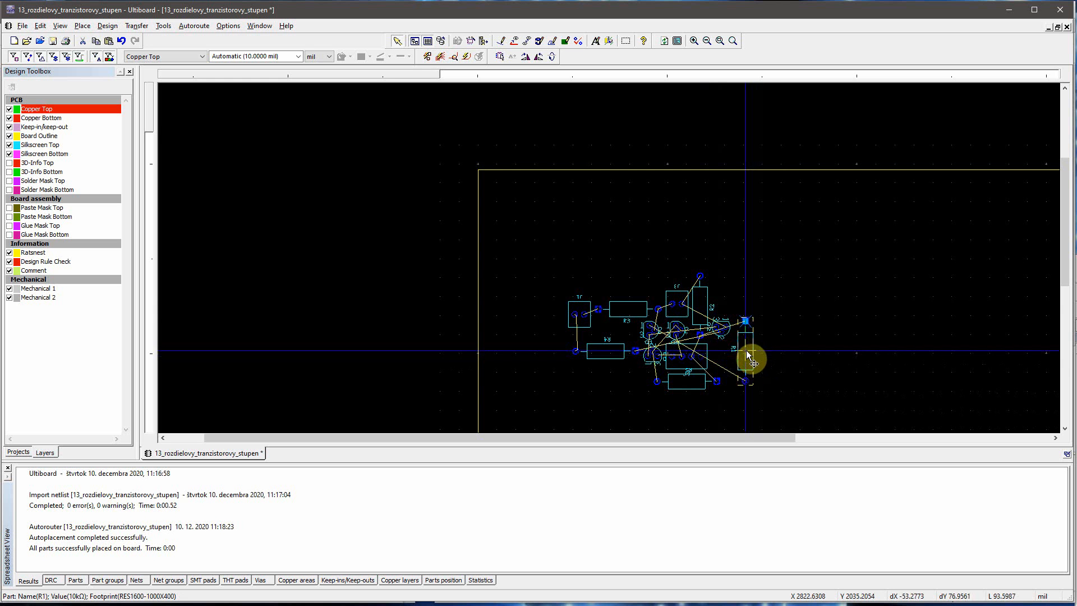
pyautogui.moveTo(746, 350); pyautogui.dragTo(750, 339)
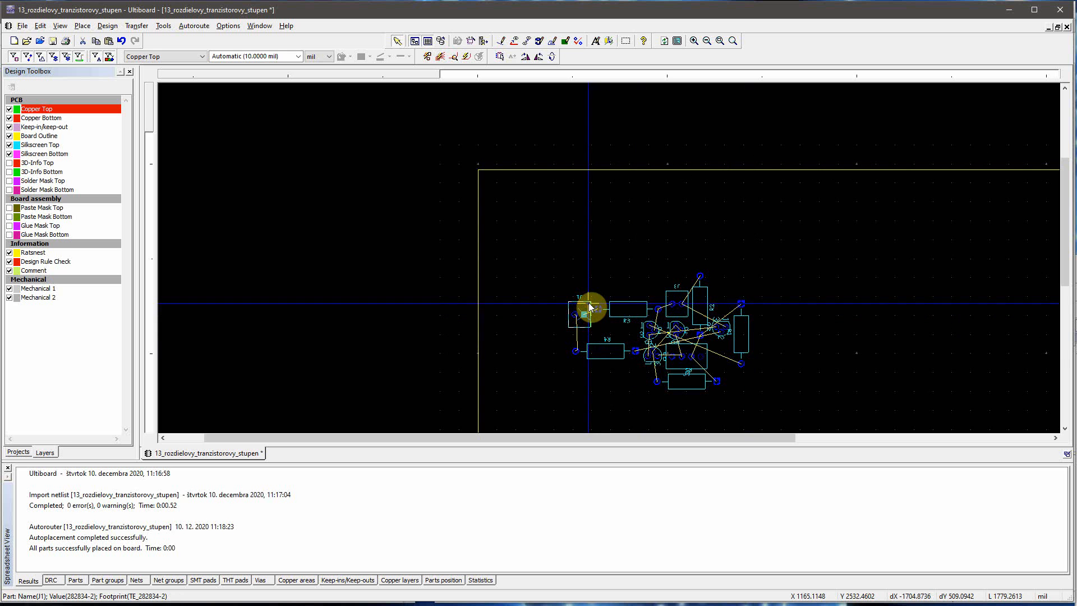
# - On the Board Outline layer, move the board outline down so its upper edge sits just above the parts, and narrow it to about 3121 mil
pyautogui.scroll(-1, 695, 324)
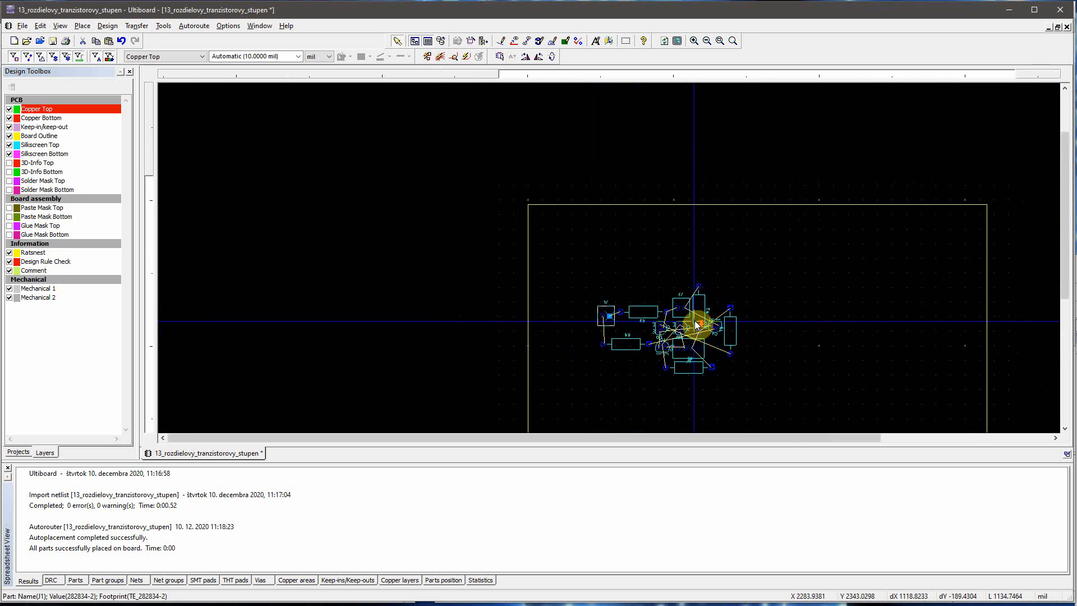
pyautogui.scroll(-1, 695, 325)
pyautogui.click(53, 136)
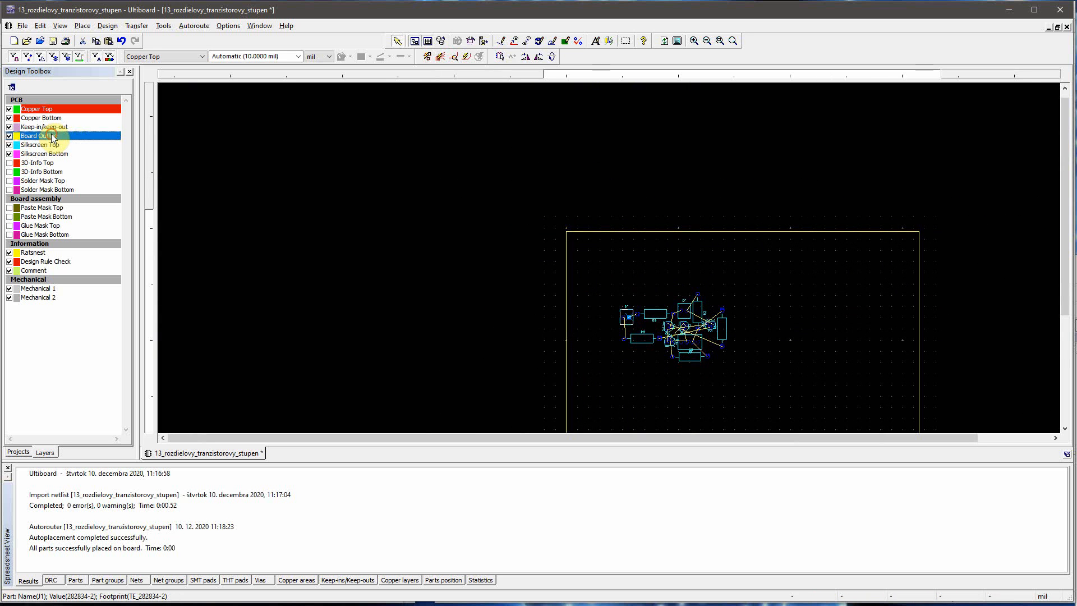
pyautogui.doubleClick(53, 137)
pyautogui.click(584, 231)
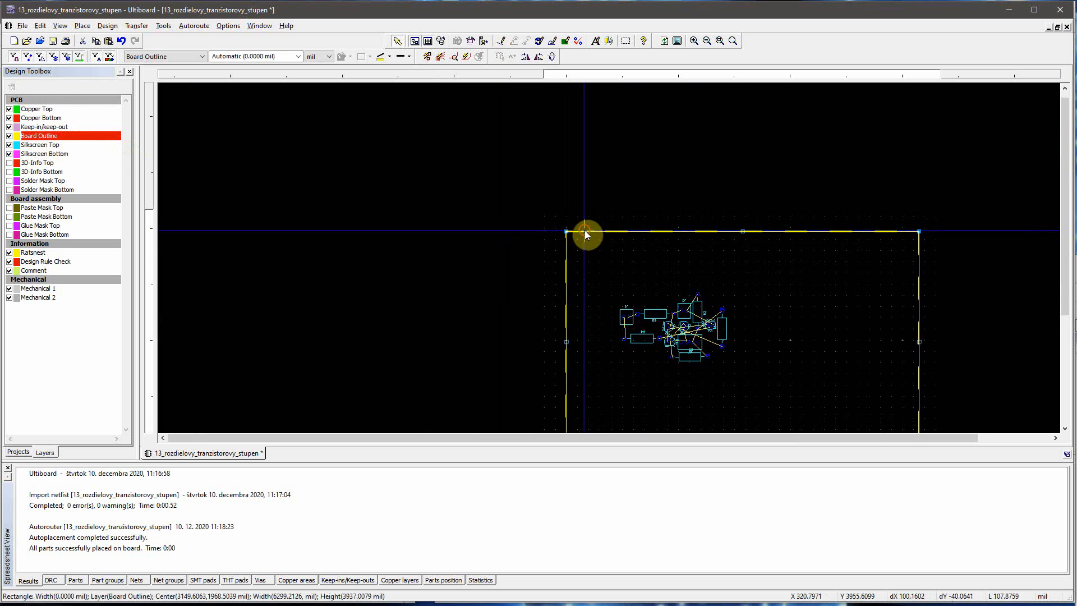
pyautogui.moveTo(745, 231); pyautogui.dragTo(740, 286)
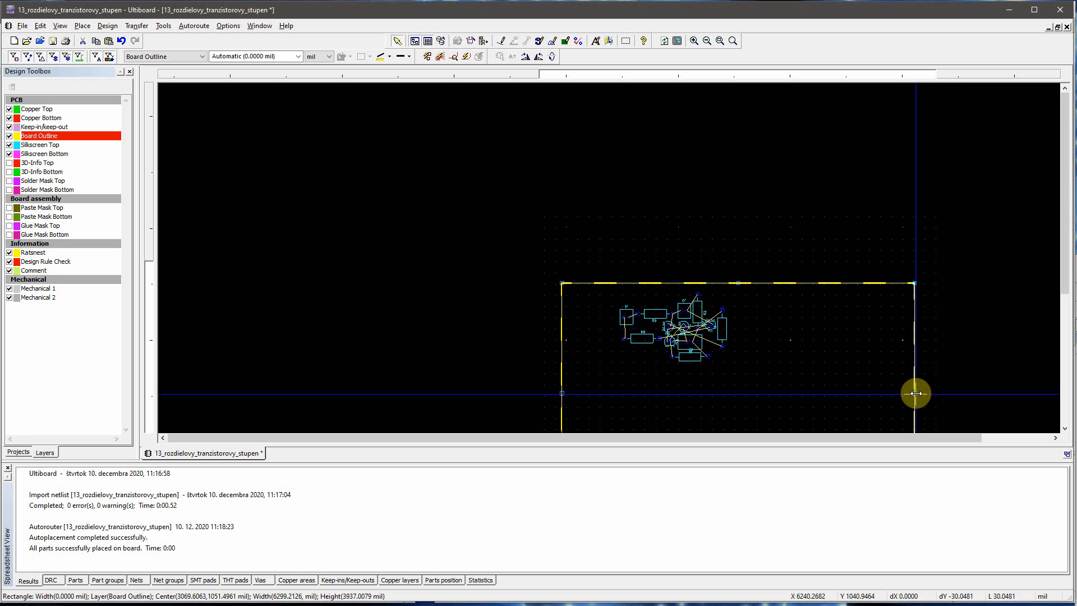
pyautogui.moveTo(916, 393); pyautogui.dragTo(736, 375)
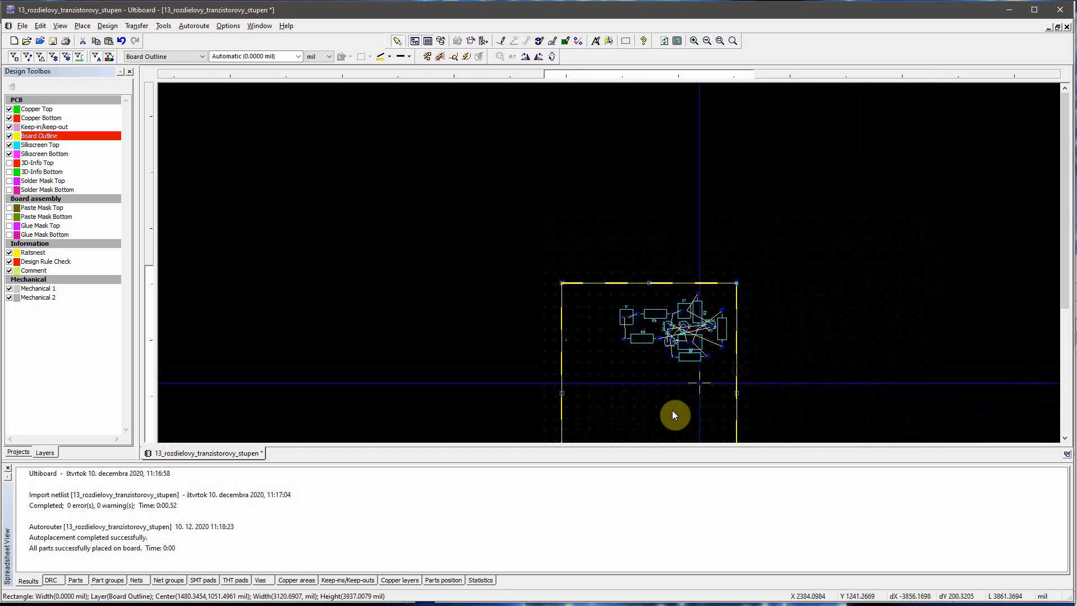
# - Reduce the board outline's height to about 1271 mil by raising its lower edge and lowering its upper edge closer to the parts
pyautogui.scroll(-1, 683, 411)
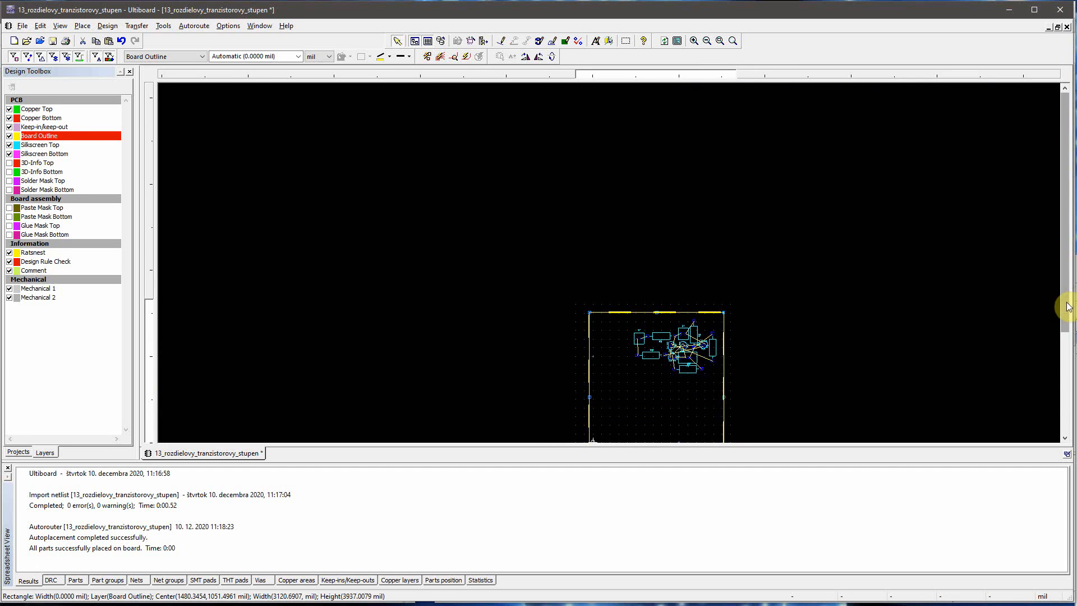
pyautogui.moveTo(1067, 303); pyautogui.dragTo(1067, 356)
pyautogui.scroll(-1, 1066, 356)
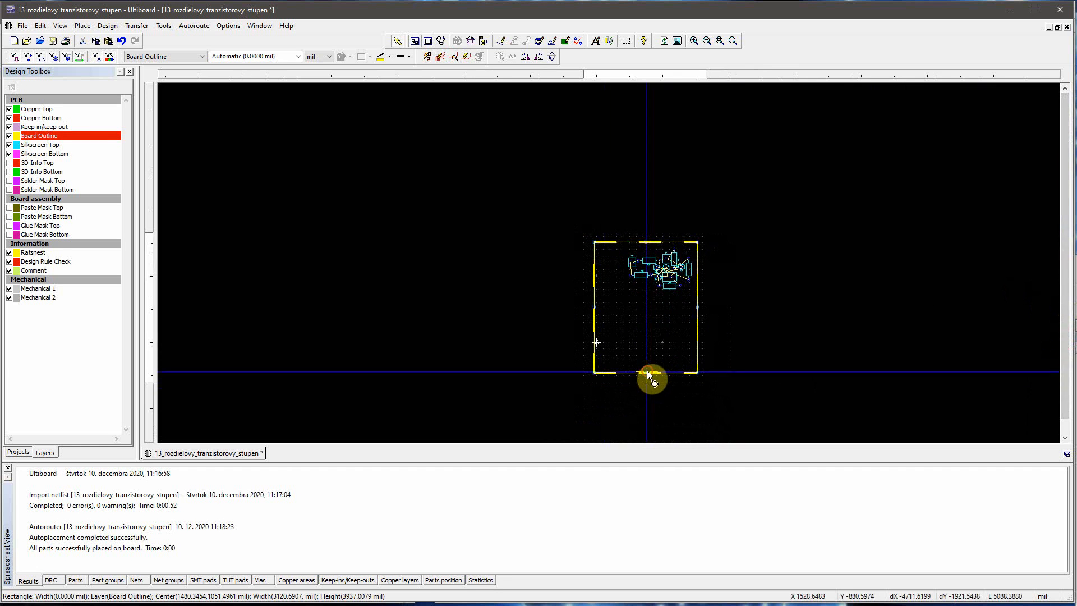
pyautogui.scroll(2, 635, 377)
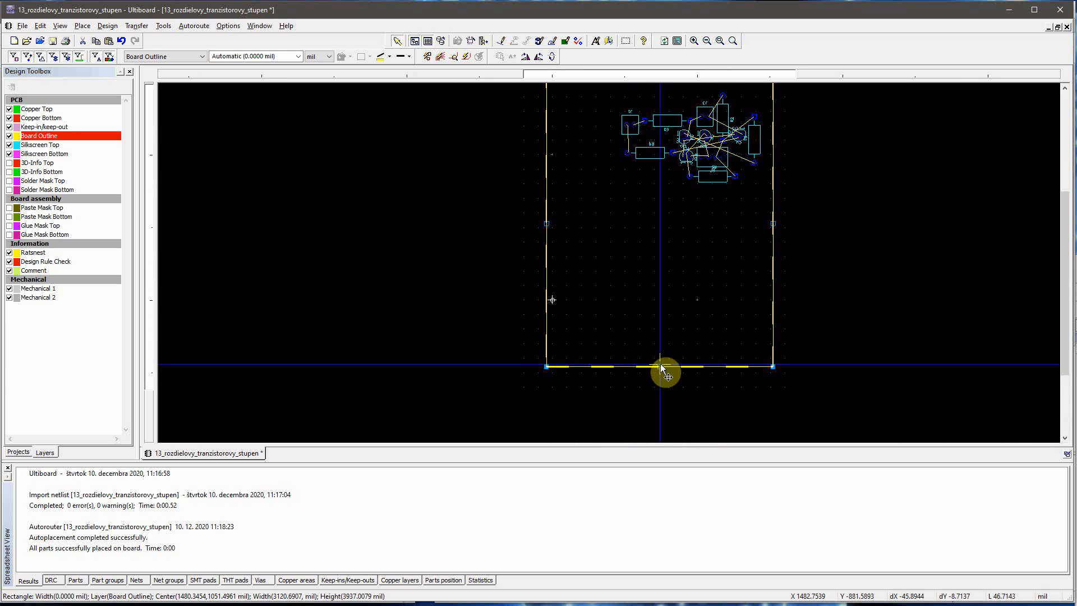
pyautogui.moveTo(662, 367); pyautogui.dragTo(671, 183)
pyautogui.moveTo(1064, 338); pyautogui.dragTo(1049, 278)
pyautogui.moveTo(660, 157); pyautogui.dragTo(659, 170)
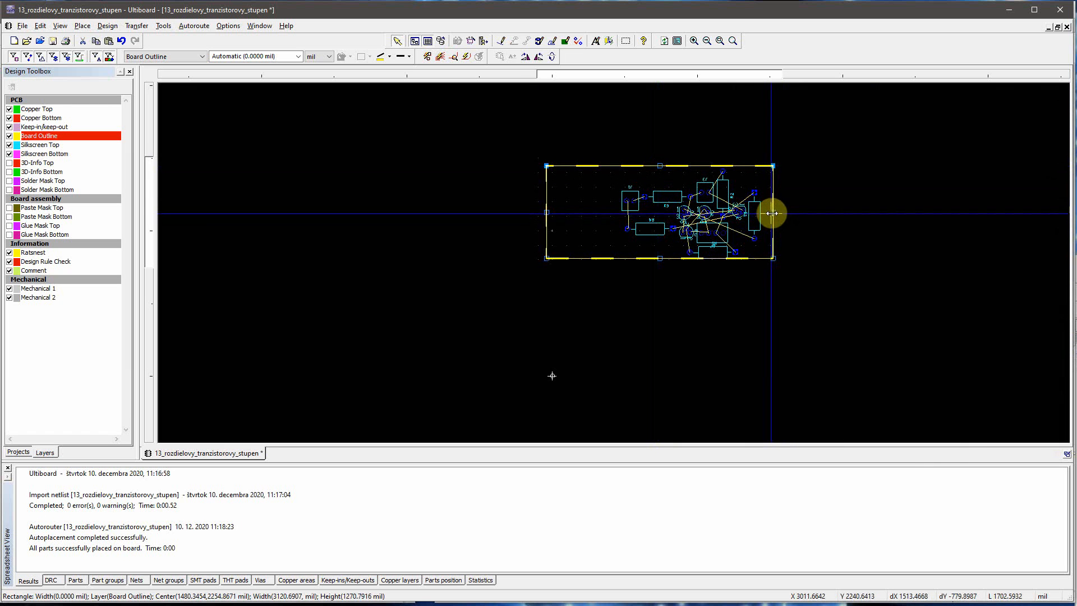
# - Narrow the board outline to about 1940 mil by pulling both side edges in to the parts, and fit the whole board in view
pyautogui.moveTo(773, 213); pyautogui.dragTo(760, 215)
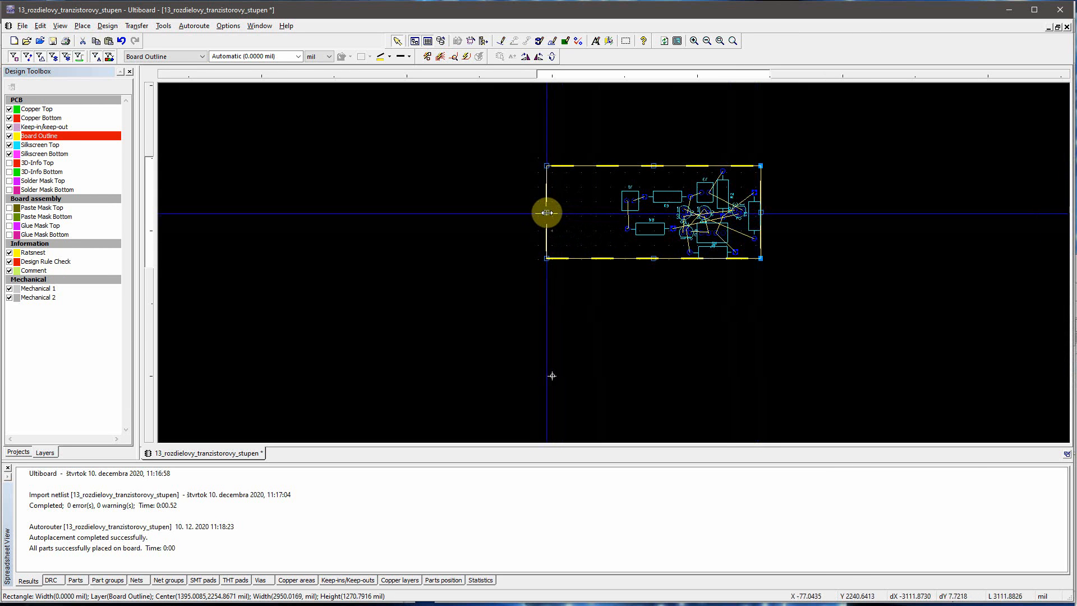
pyautogui.moveTo(552, 212); pyautogui.dragTo(620, 219)
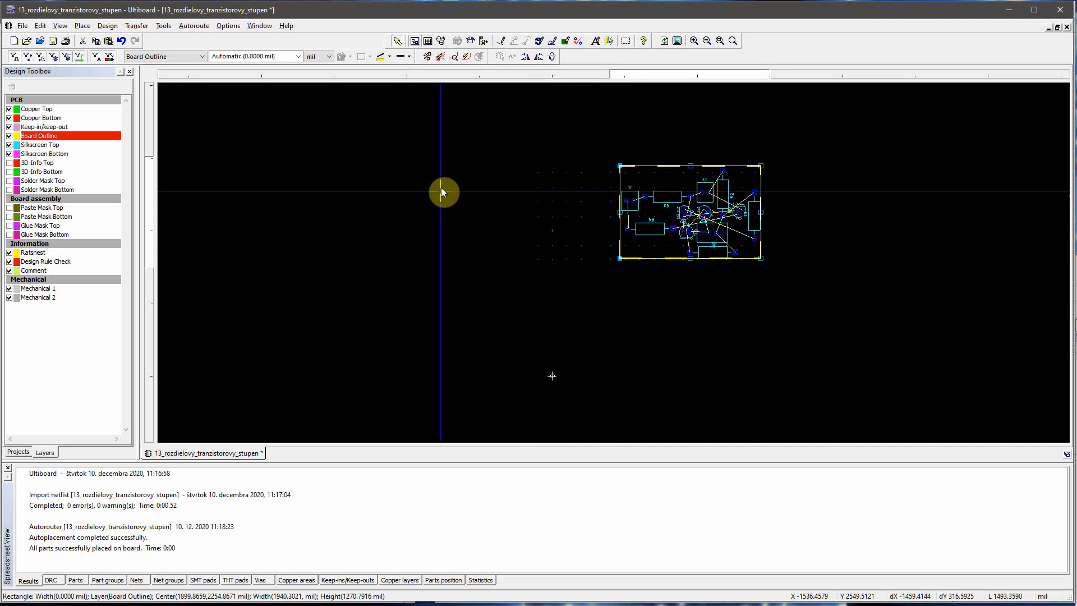
pyautogui.click(455, 191)
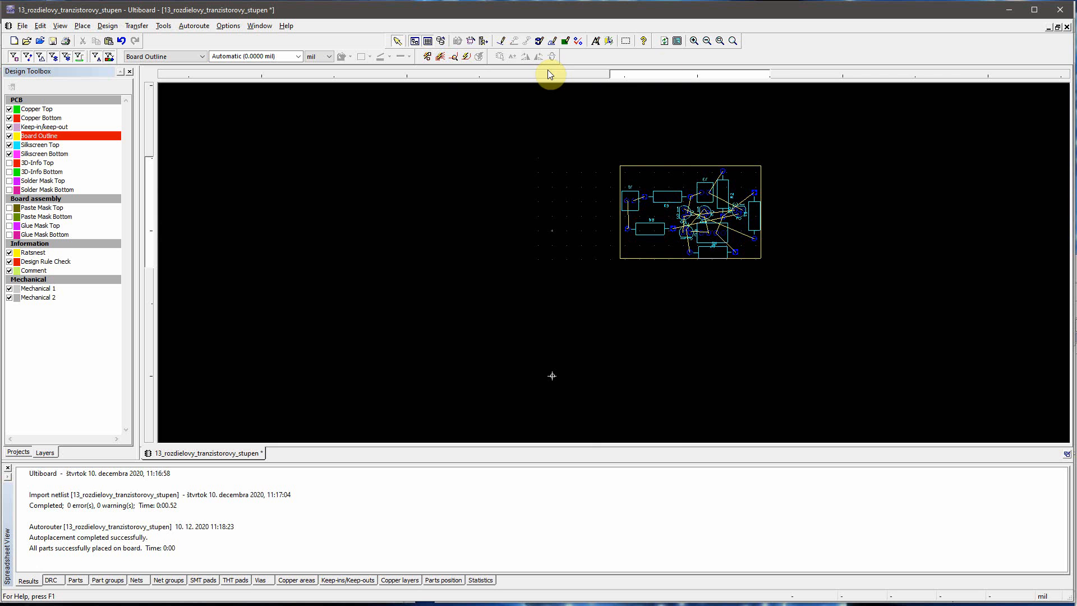
pyautogui.click(734, 41)
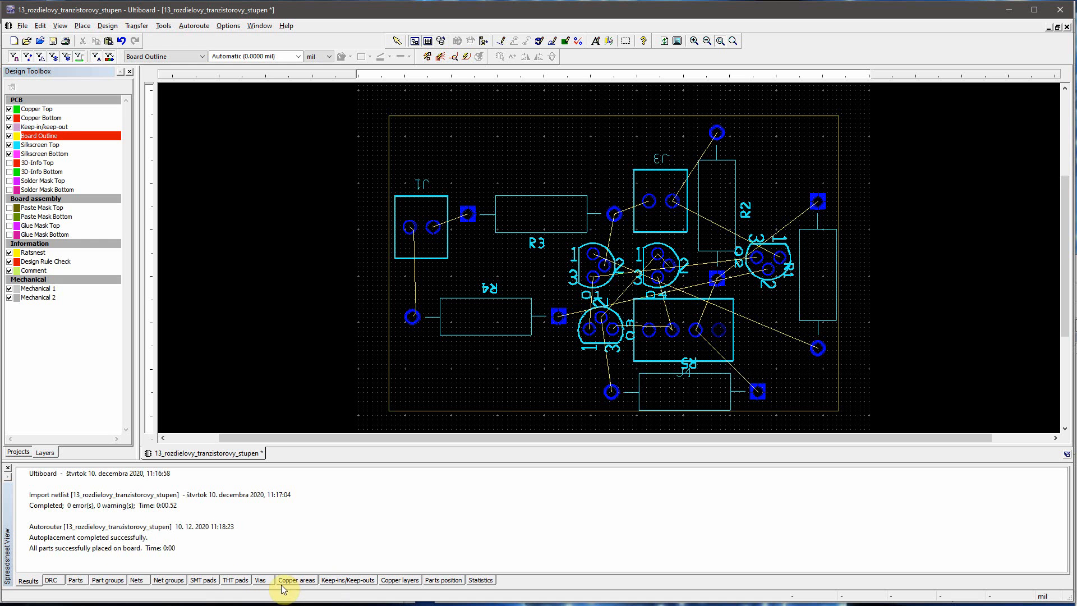
# - Turn routing off for the Copper Top layer
pyautogui.click(393, 581)
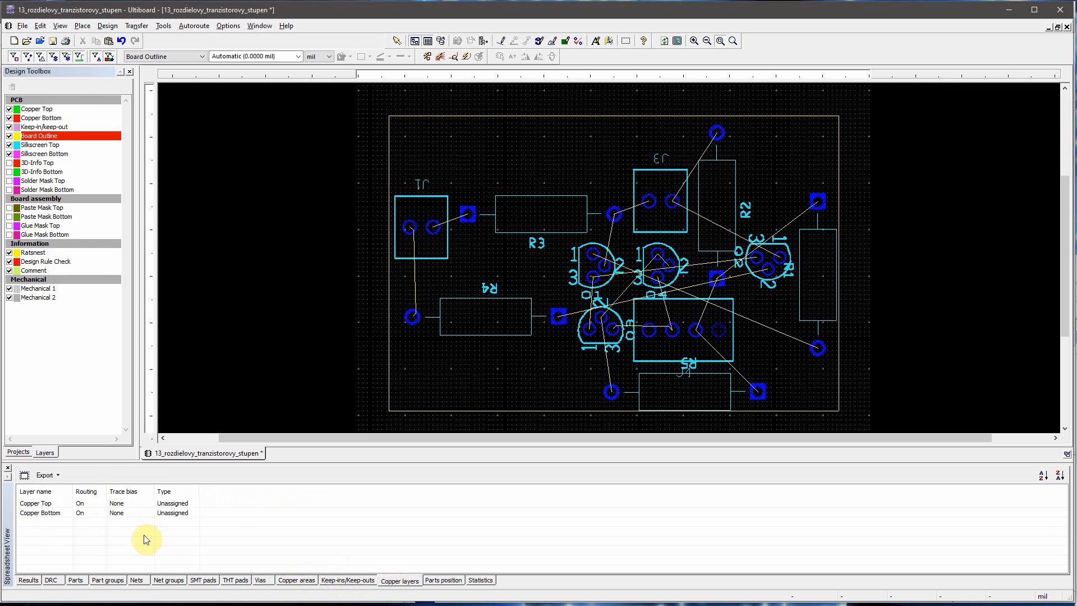
pyautogui.click(81, 504)
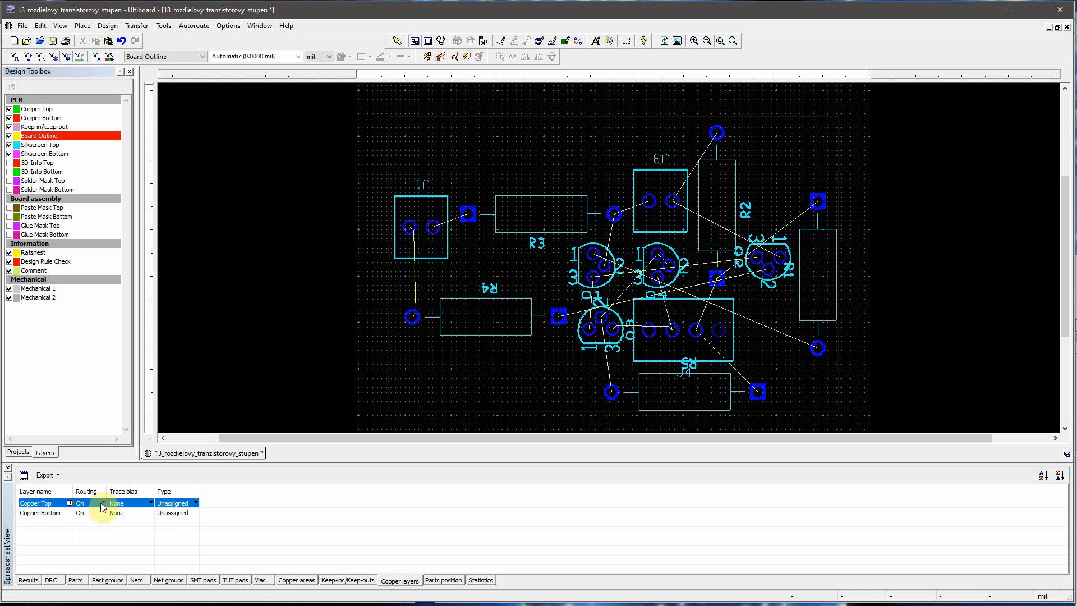
pyautogui.click(103, 505)
pyautogui.click(98, 516)
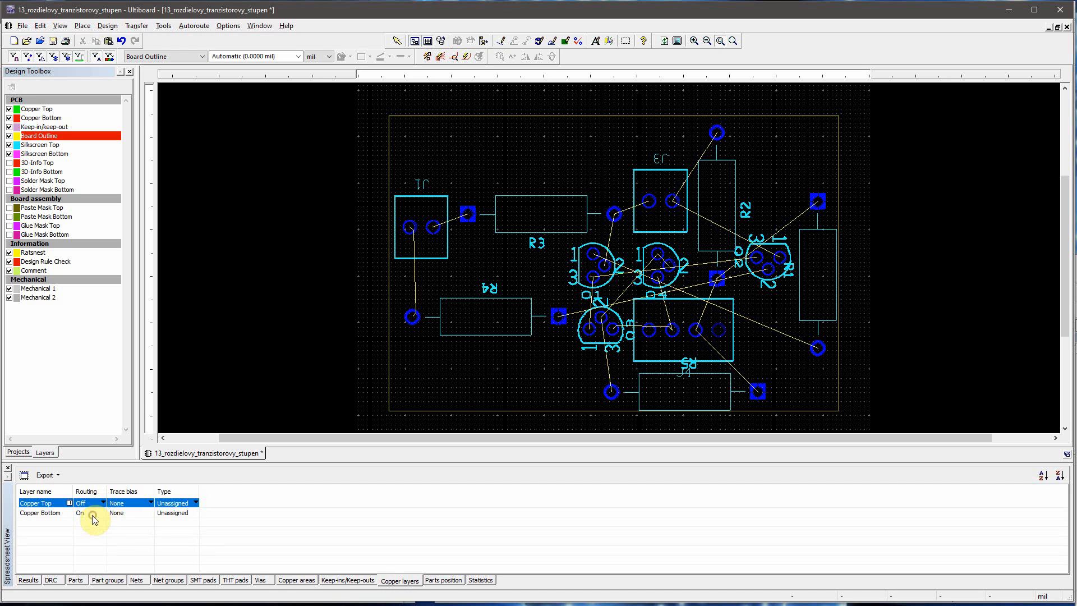
pyautogui.click(121, 535)
# - Set the trace width of all nets to 24 mil
pyautogui.click(138, 581)
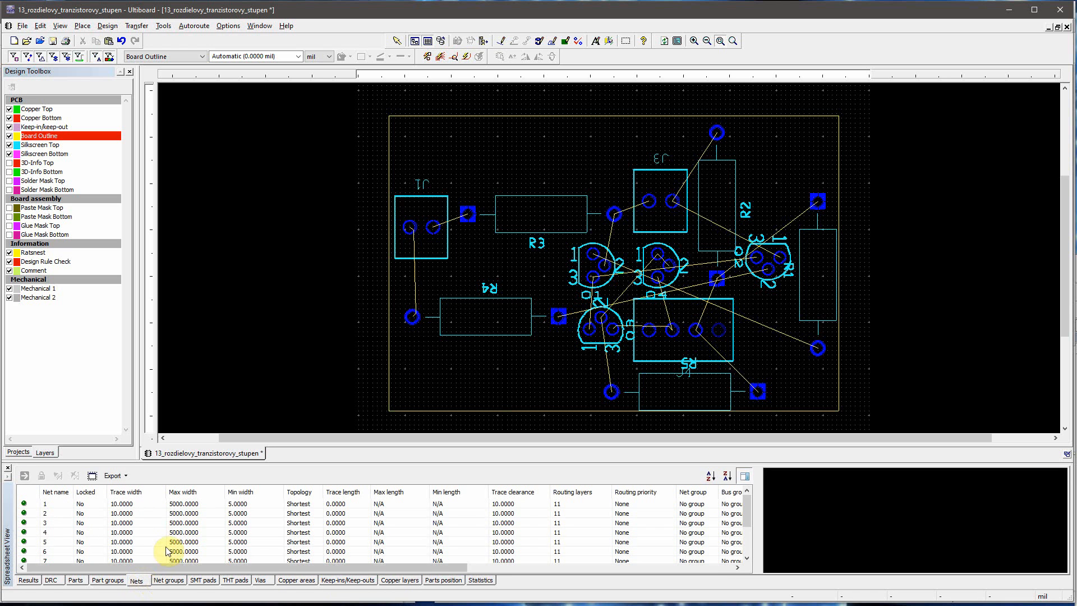
pyautogui.click(124, 494)
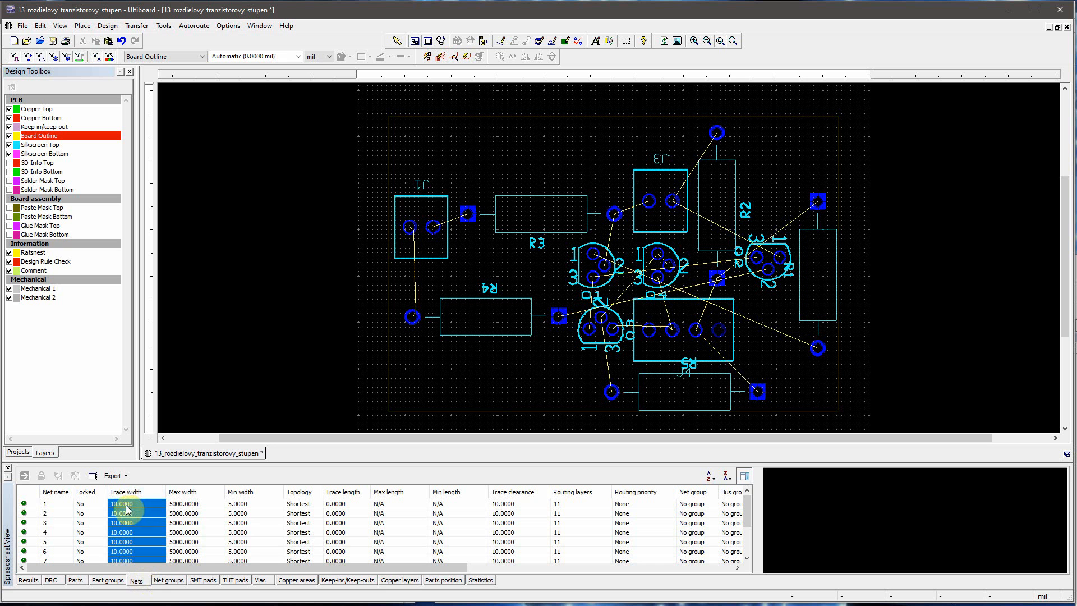
pyautogui.doubleClick(125, 503)
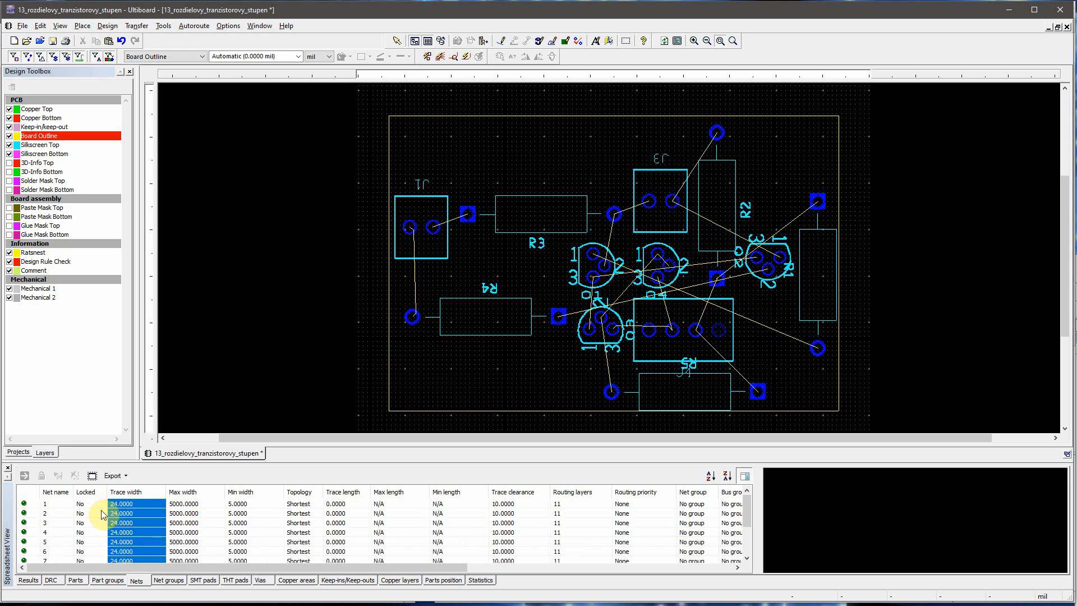
# - Autoroute the board on the bottom copper layer only, and stop the autorouter during its rip-up and retry pass
pyautogui.click(202, 27)
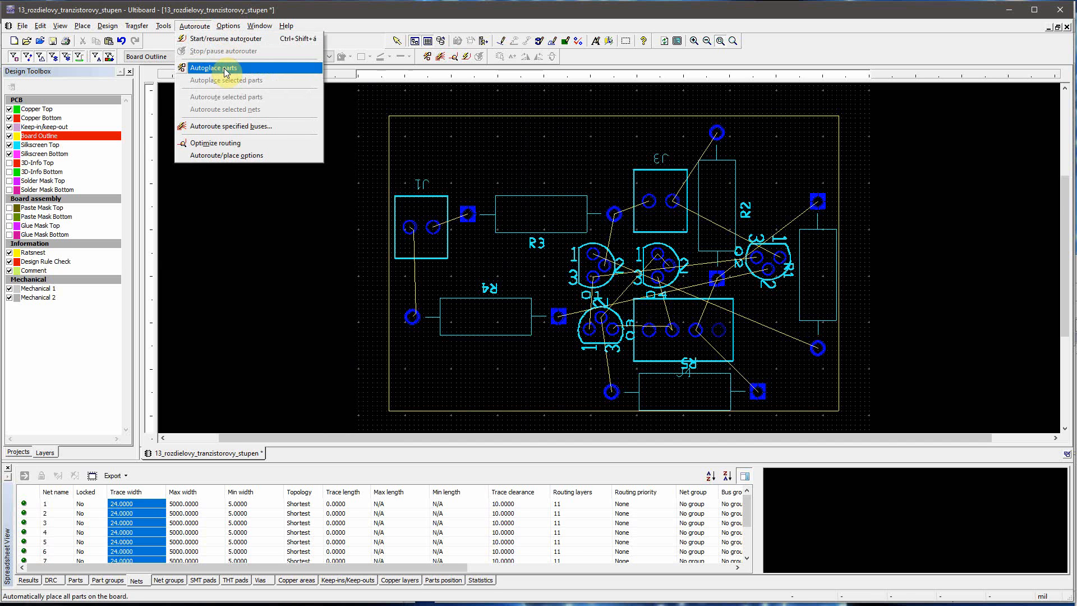
pyautogui.click(225, 39)
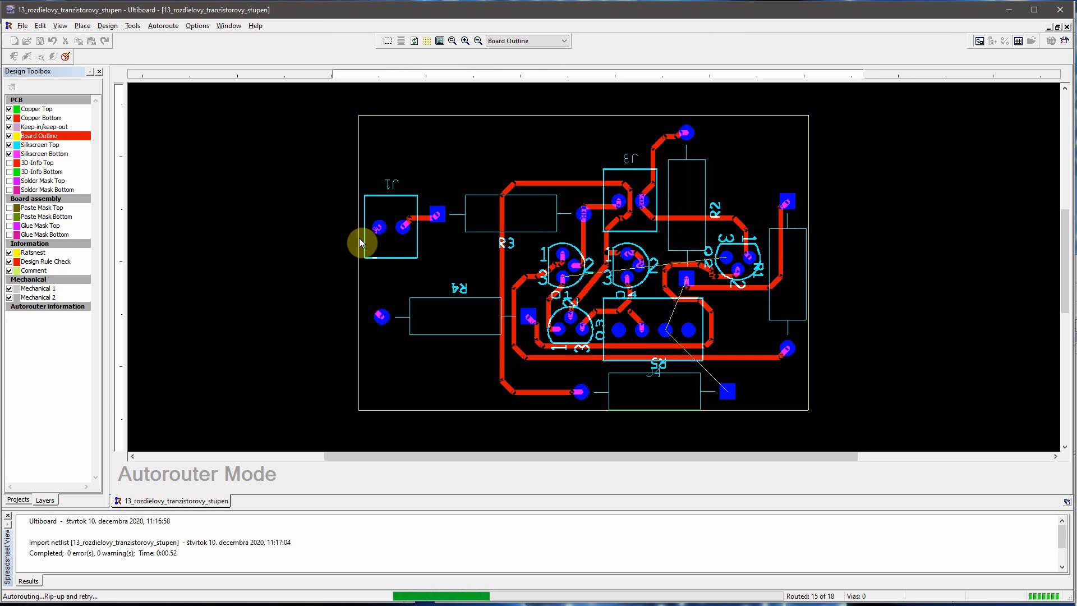
pyautogui.click(165, 27)
pyautogui.click(189, 51)
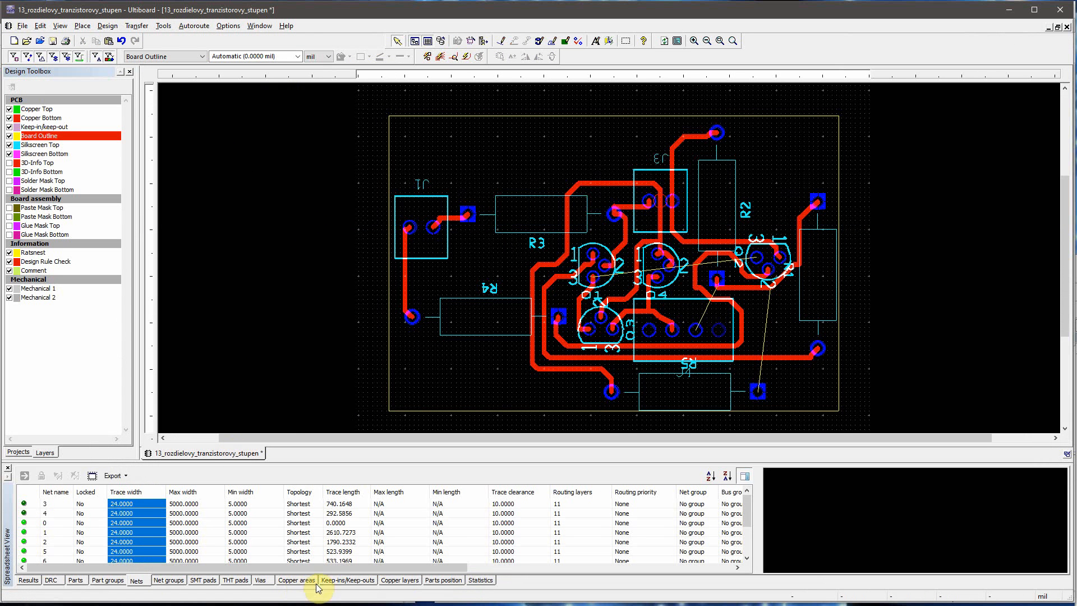
# - Turn routing on for the Copper Top layer and autoroute the board again using both copper layers
pyautogui.click(406, 581)
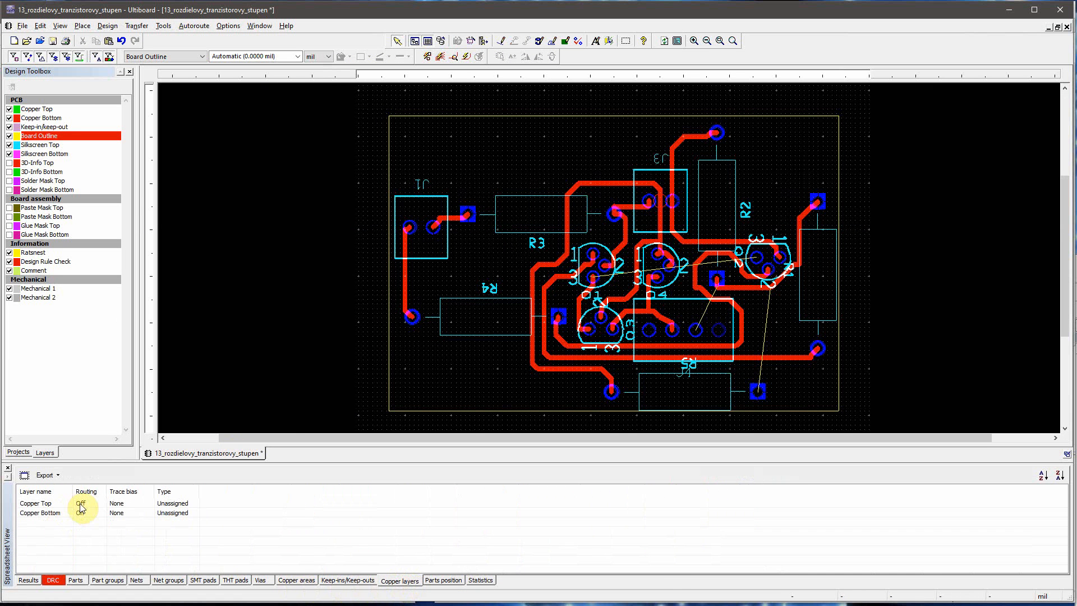
pyautogui.click(82, 507)
pyautogui.click(102, 509)
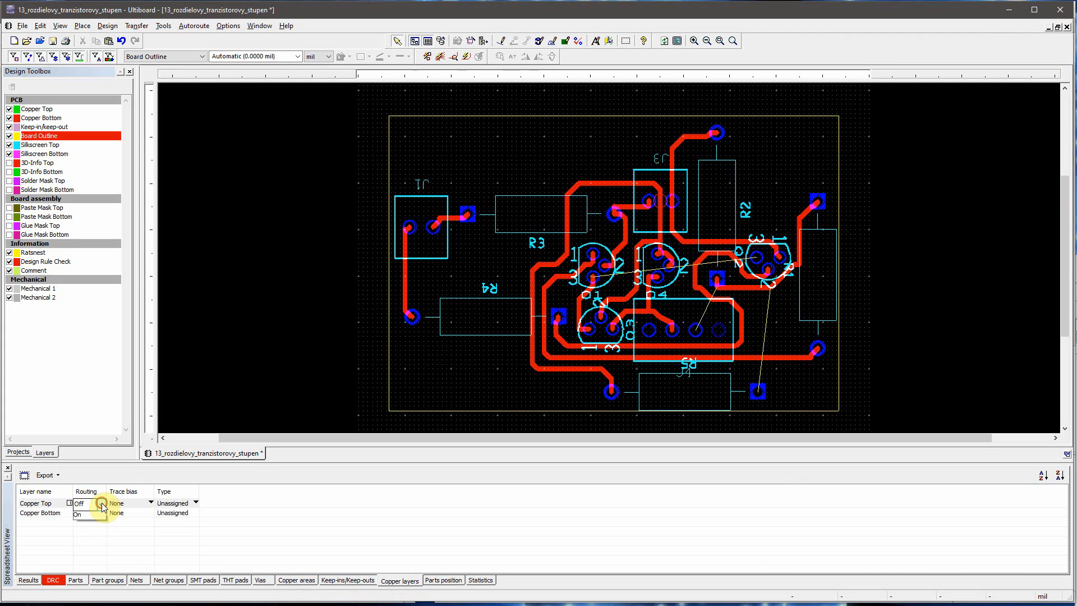
pyautogui.click(89, 525)
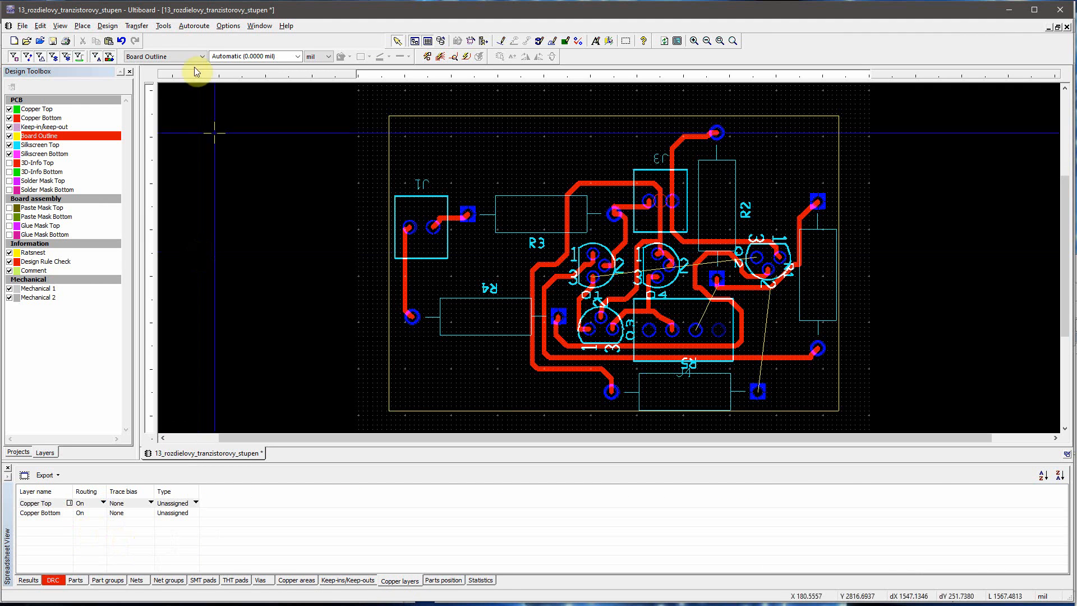
pyautogui.click(192, 28)
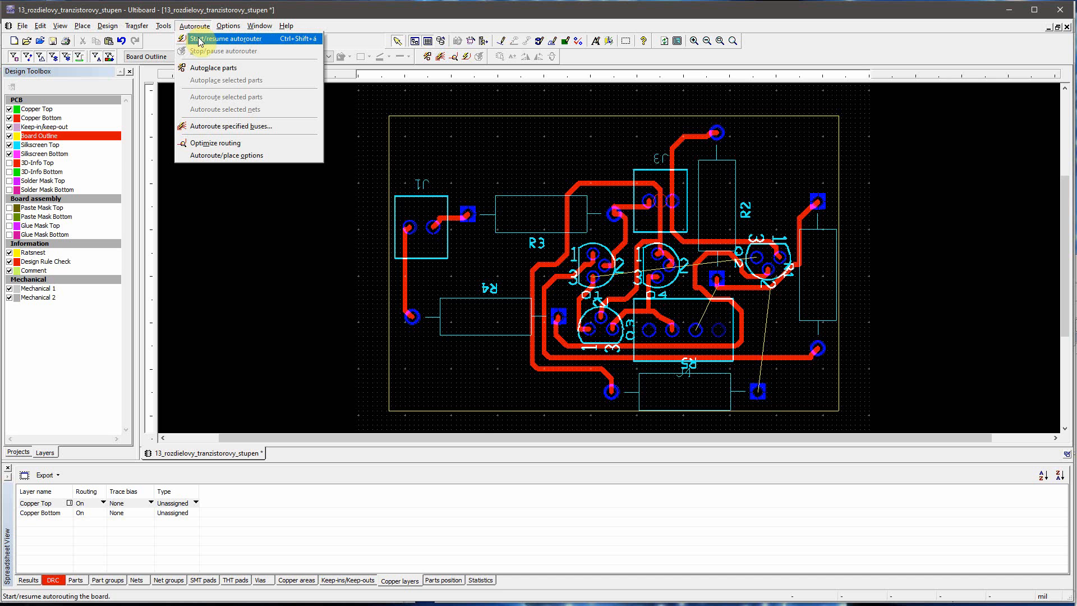
pyautogui.click(200, 41)
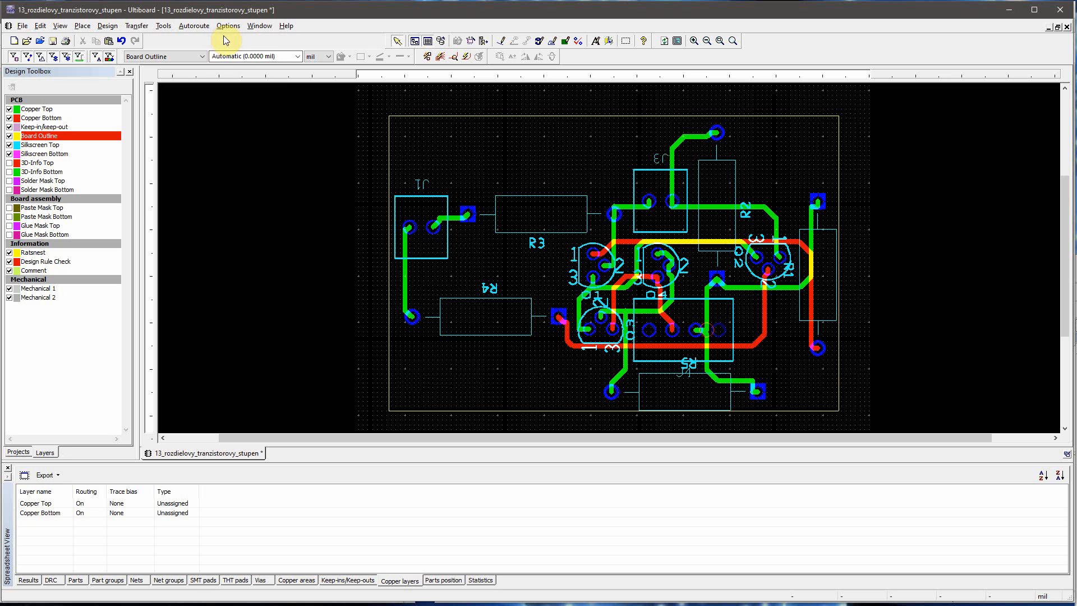
# - Open the 3D view of the board and rotate it to inspect the placed parts at an angle
pyautogui.click(164, 26)
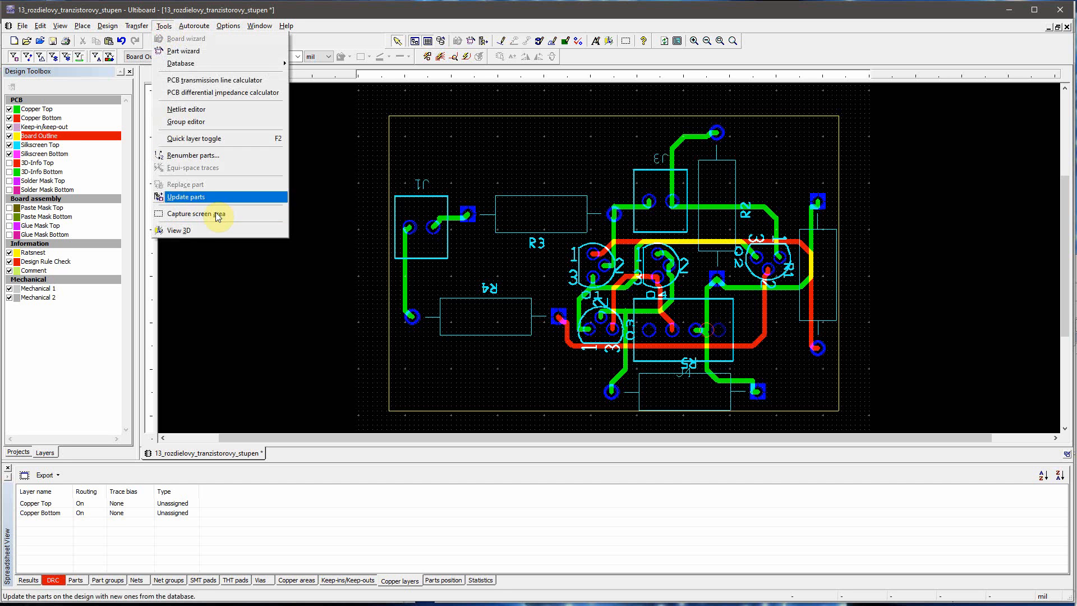
pyautogui.click(204, 230)
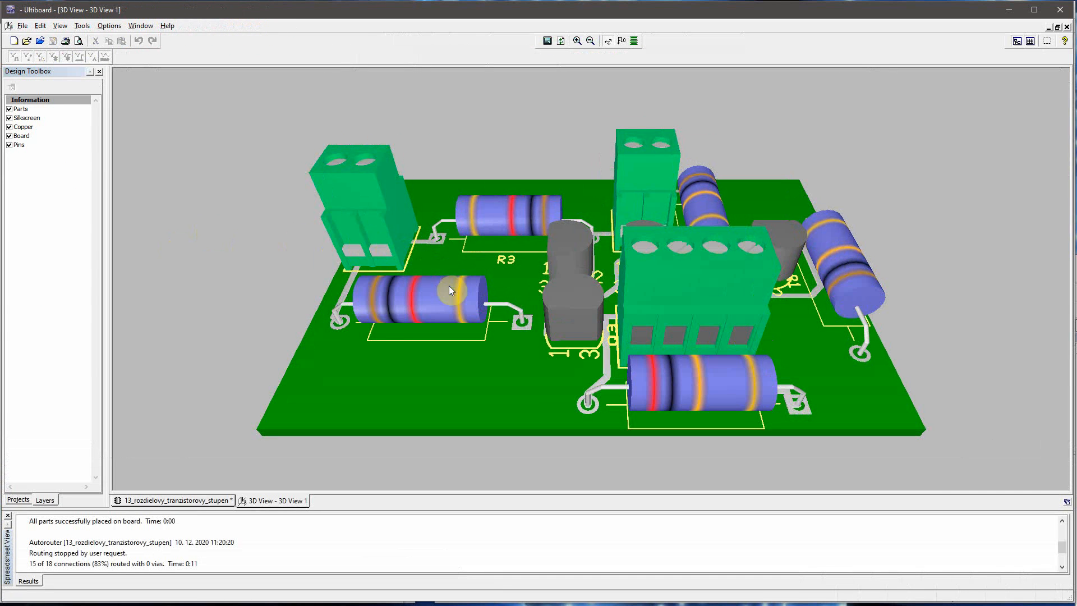
pyautogui.moveTo(493, 336); pyautogui.dragTo(720, 191)
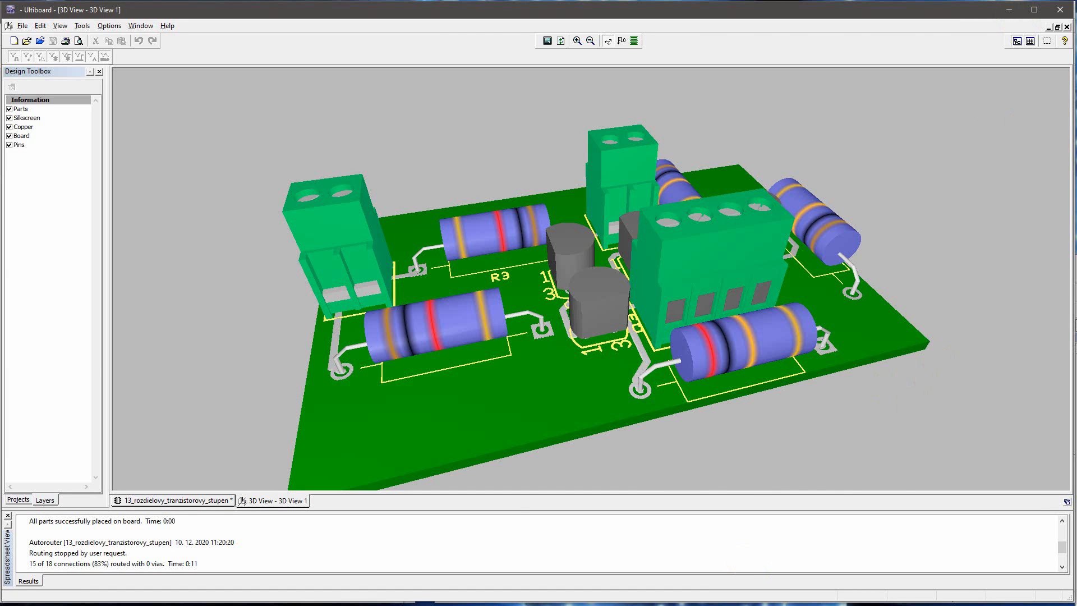
# - Switch to the exercise PDF in the browser and go to the two-stage transistor amplifier exercise on page 67
pyautogui.hotkey('alt', 'Tab')
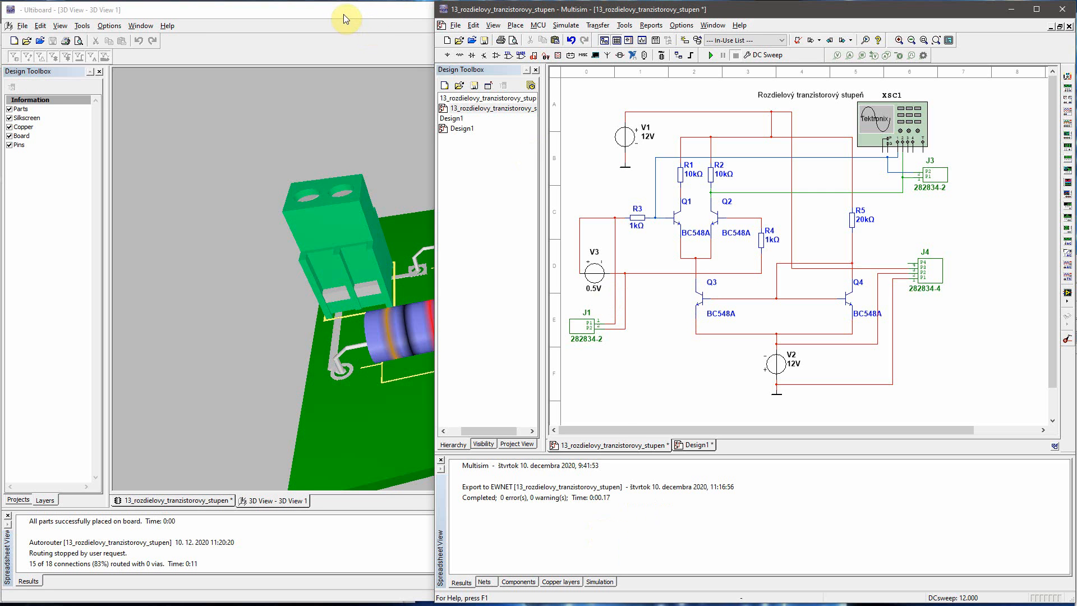
pyautogui.moveTo(344, 19)
pyautogui.mouseDown()
pyautogui.moveTo(433, 34)
pyautogui.moveTo(361, 28)
pyautogui.mouseUp()
pyautogui.click(288, 13)
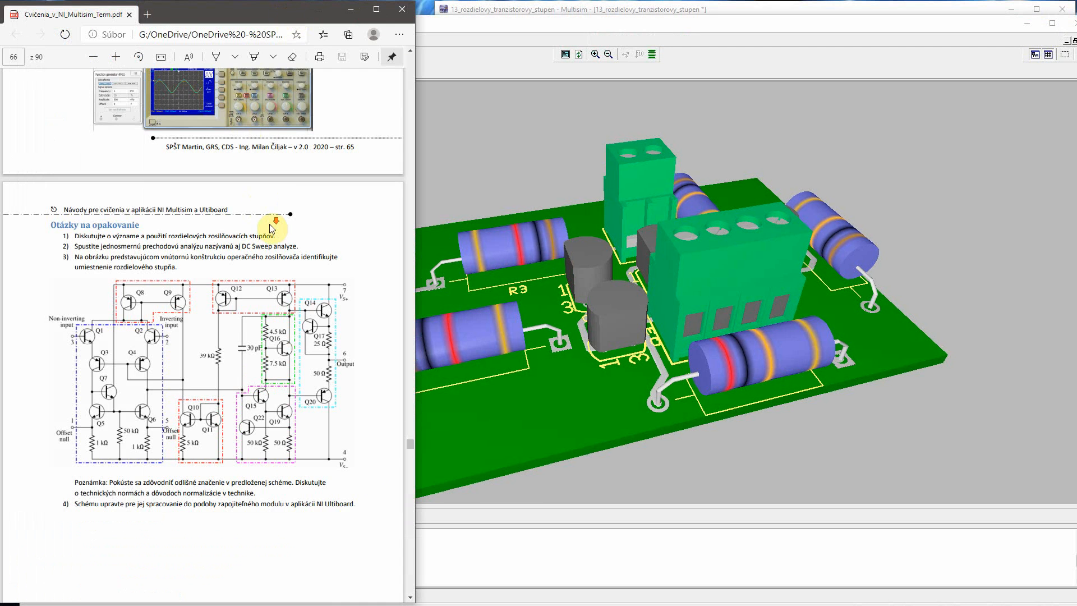
pyautogui.scroll(-10, 274, 222)
pyautogui.scroll(-3, 272, 222)
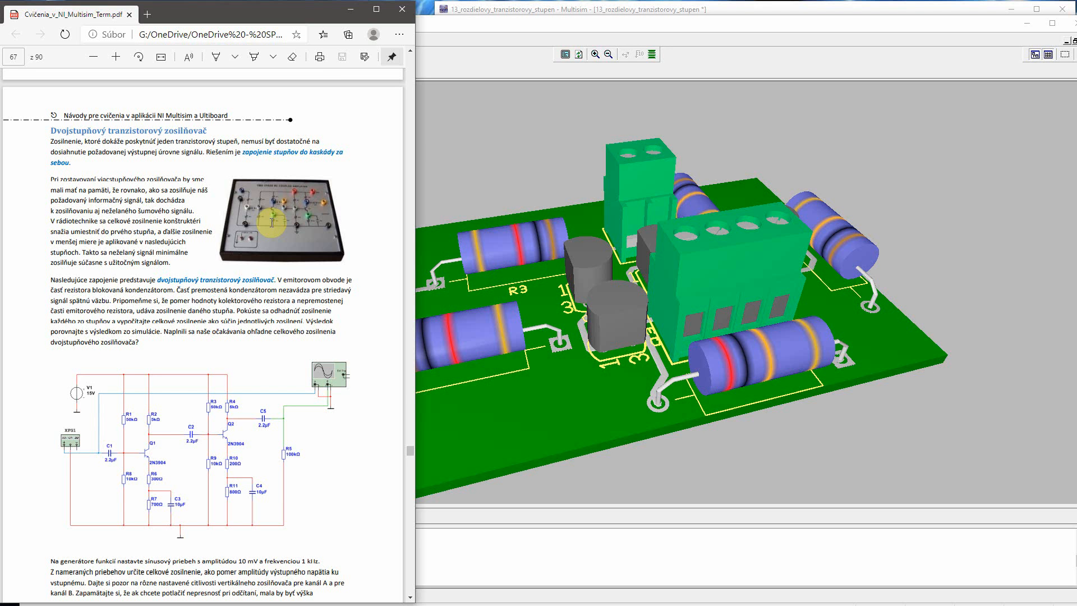
# - Look through the two-stage amplifier exercise, examining its oscilloscope, AC Analysis, Bode Plotter and PCB figures, up to the review questions on page 71
pyautogui.scroll(-10, 272, 222)
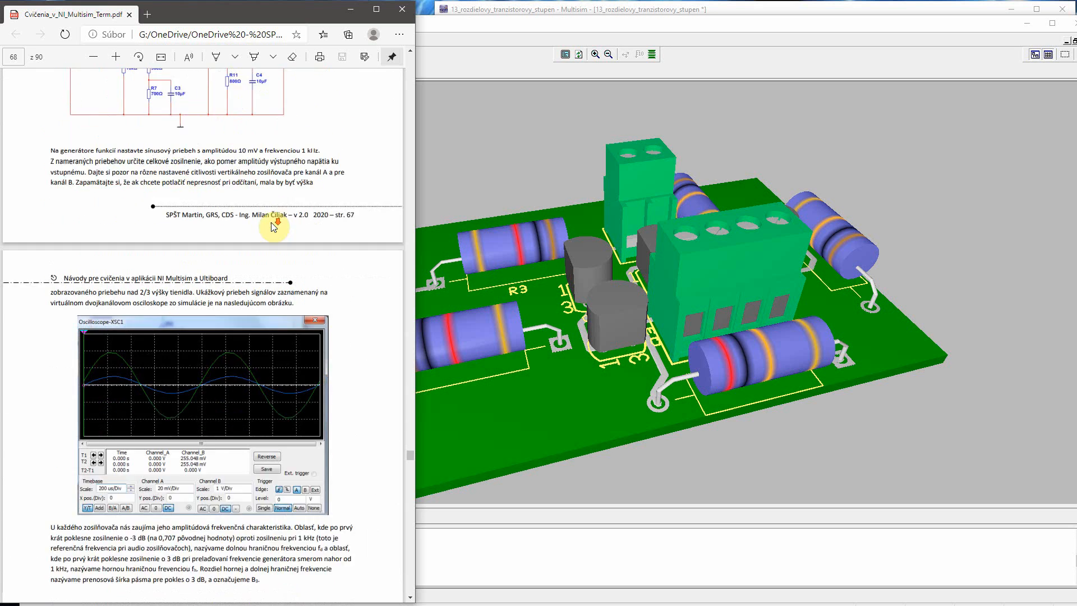
pyautogui.scroll(-3, 271, 222)
pyautogui.scroll(-3, 271, 222)
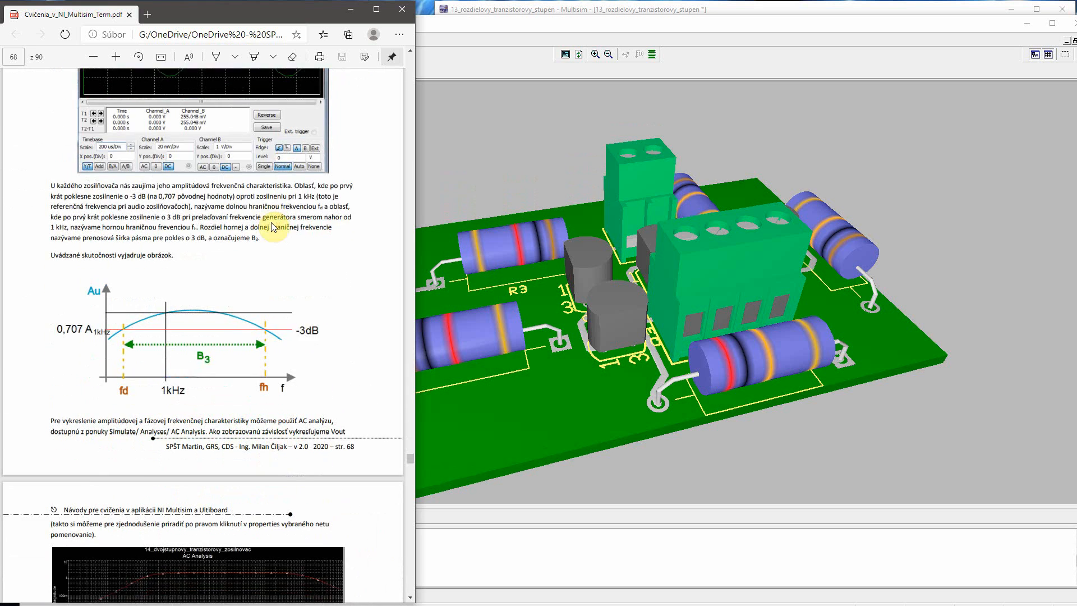
pyautogui.scroll(-3, 272, 226)
pyautogui.scroll(-3, 272, 226)
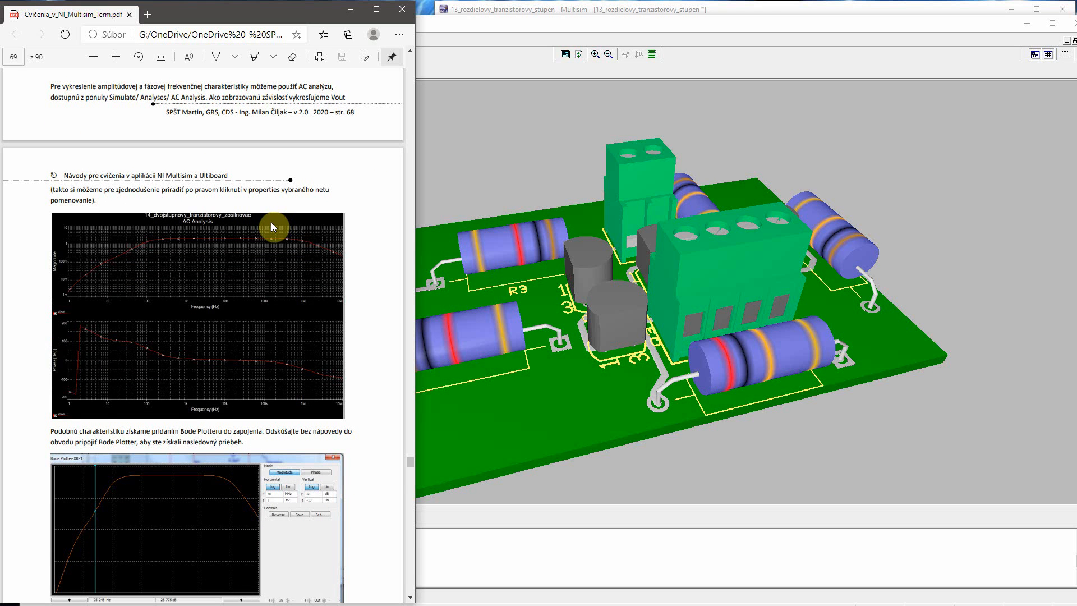
pyautogui.scroll(-6, 272, 226)
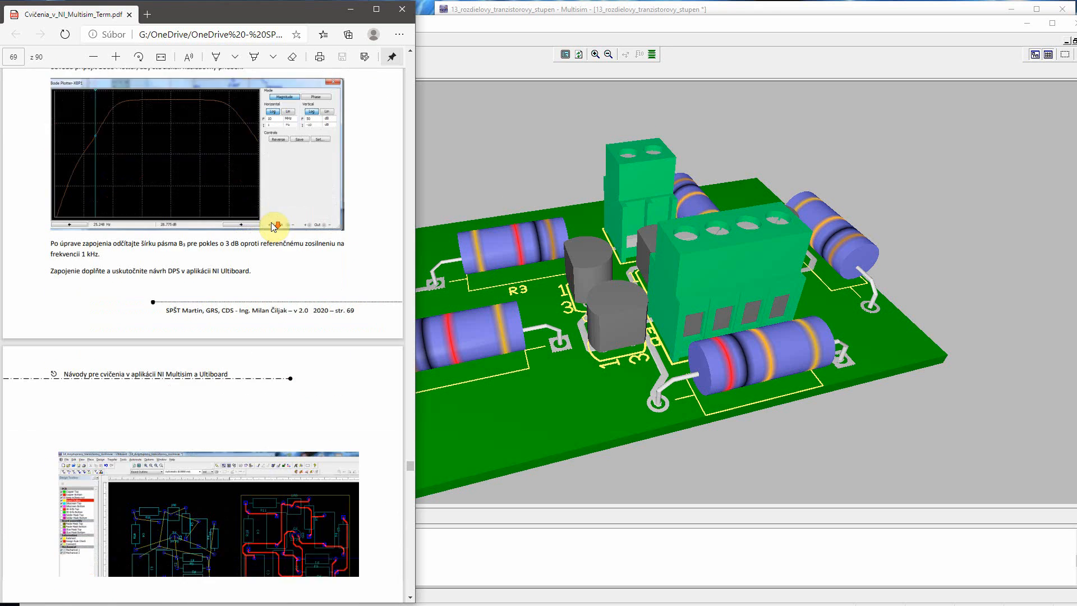
pyautogui.scroll(-10, 271, 222)
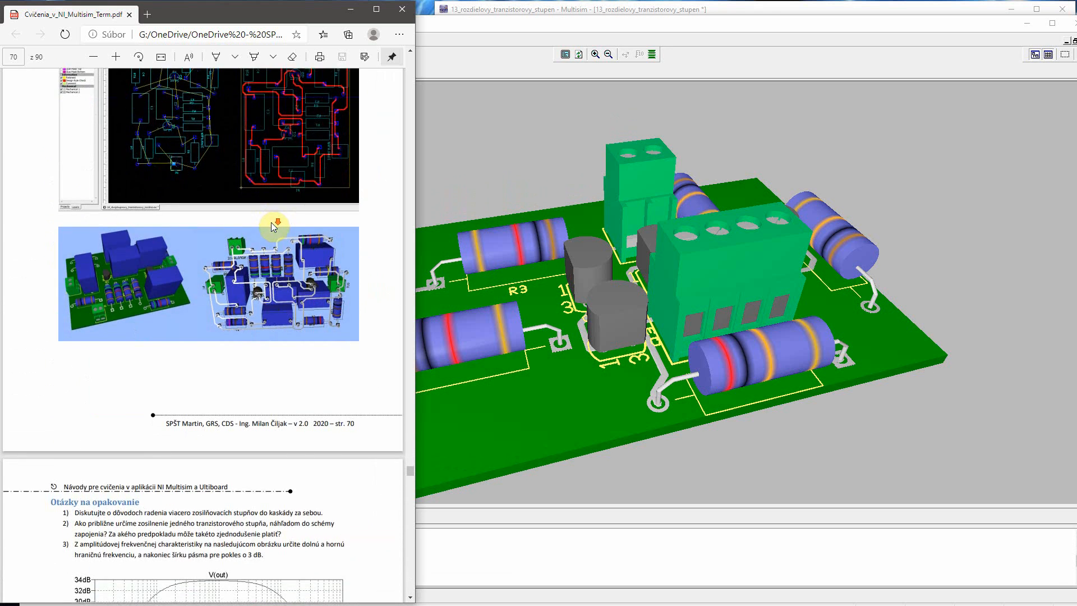
pyautogui.scroll(-8, 271, 222)
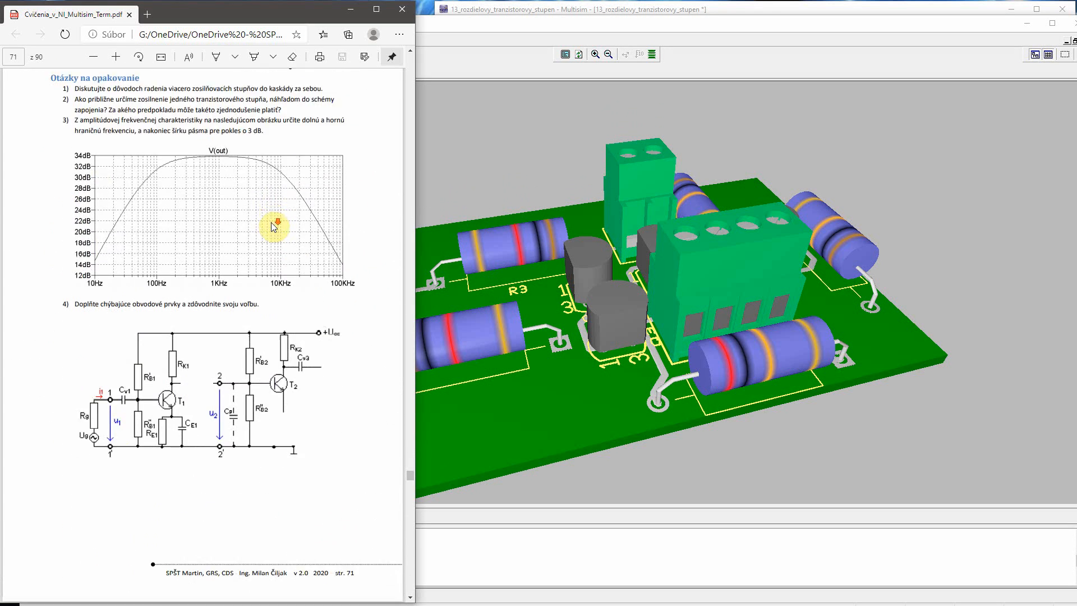
pyautogui.scroll(-2, 274, 226)
pyautogui.scroll(4, 274, 227)
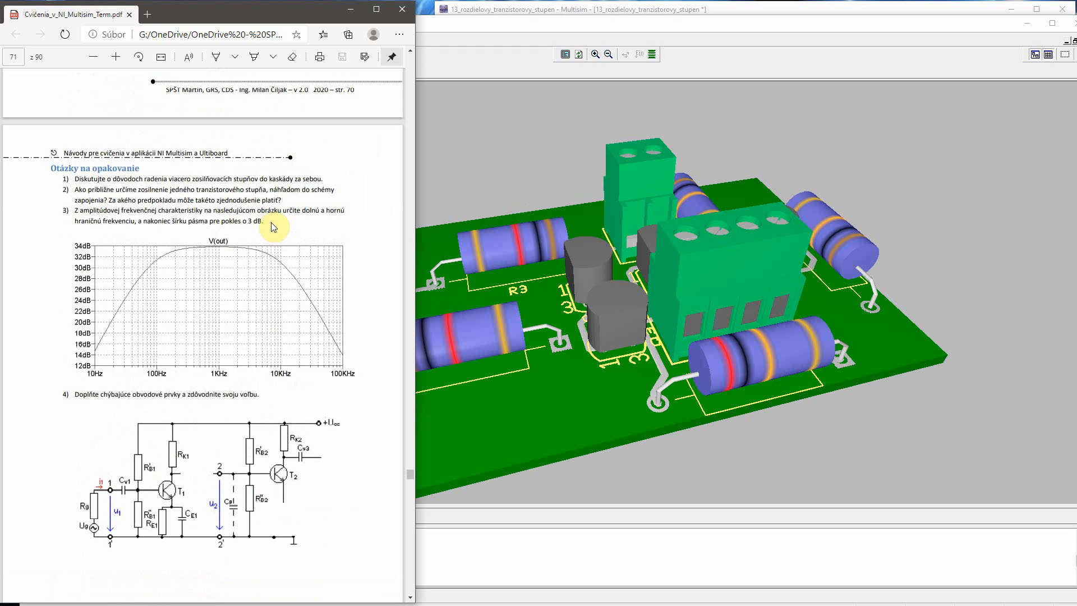